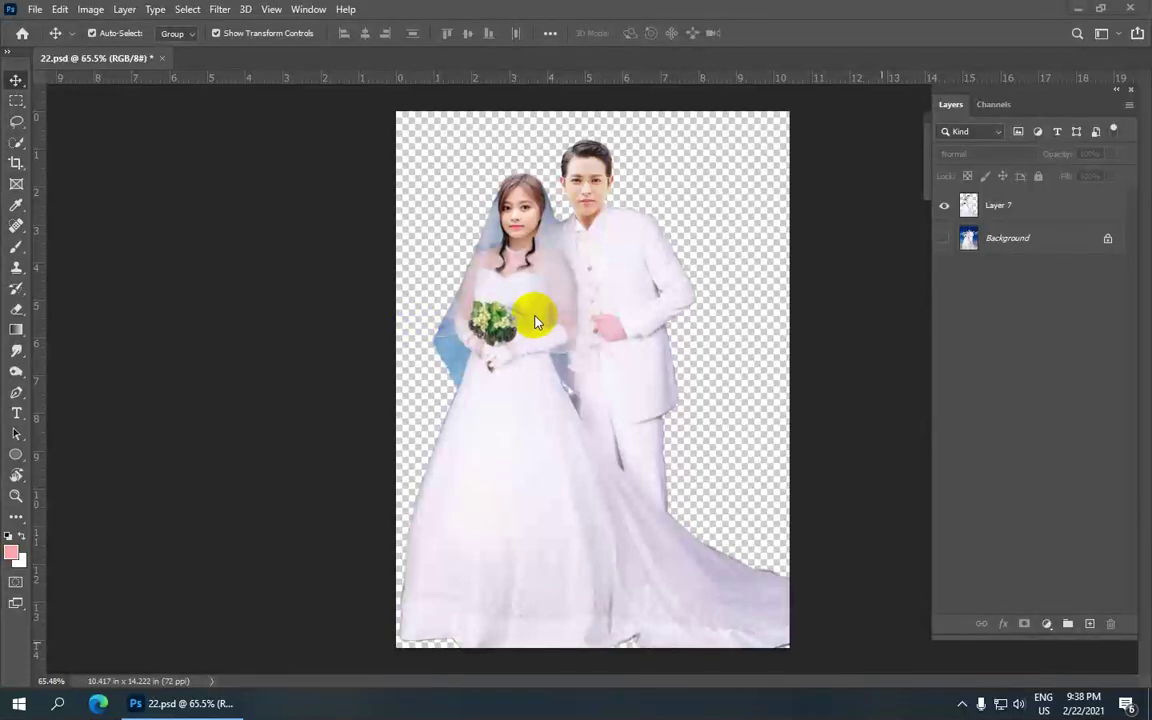
Undo the stray brush strokes on the bouquet and the bride's hair.
drag(548, 320, 521, 337)
scroll(510, 362, down, 1)
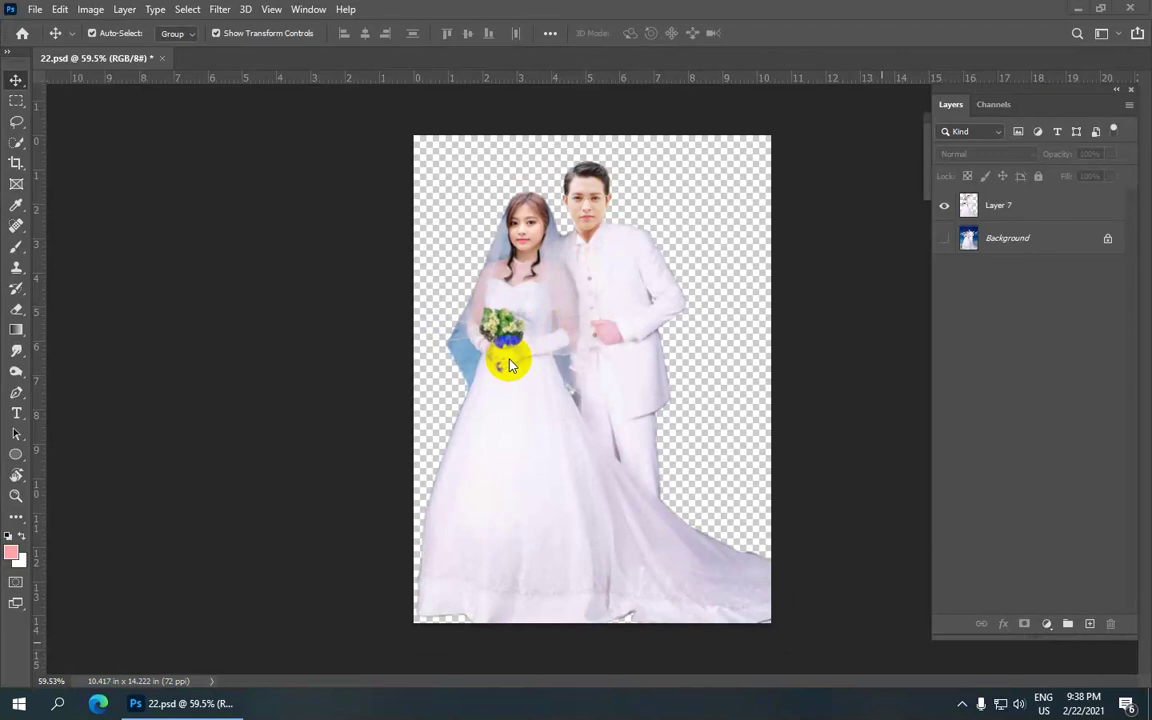
key(ctrl+z)
scroll(519, 245, up, 1)
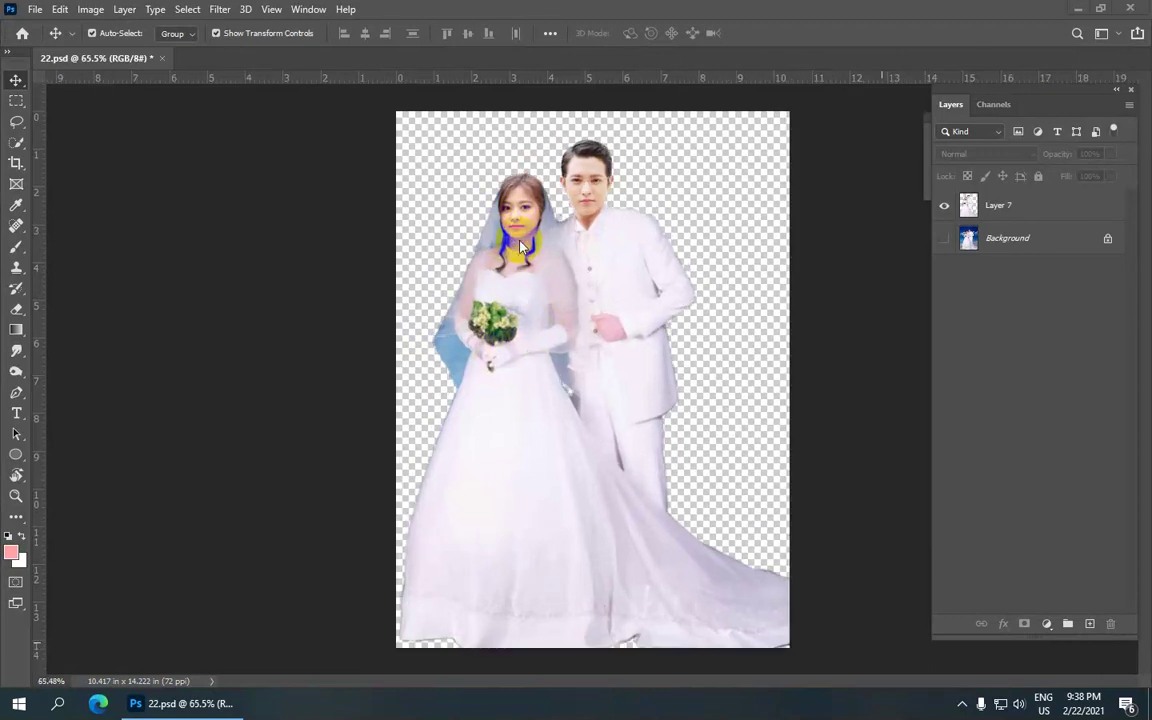
scroll(519, 245, up, 1)
scroll(519, 245, down, 1)
key(ctrl+z)
Bring up the Open dialog and browse to the Desktop folder.
click(36, 10)
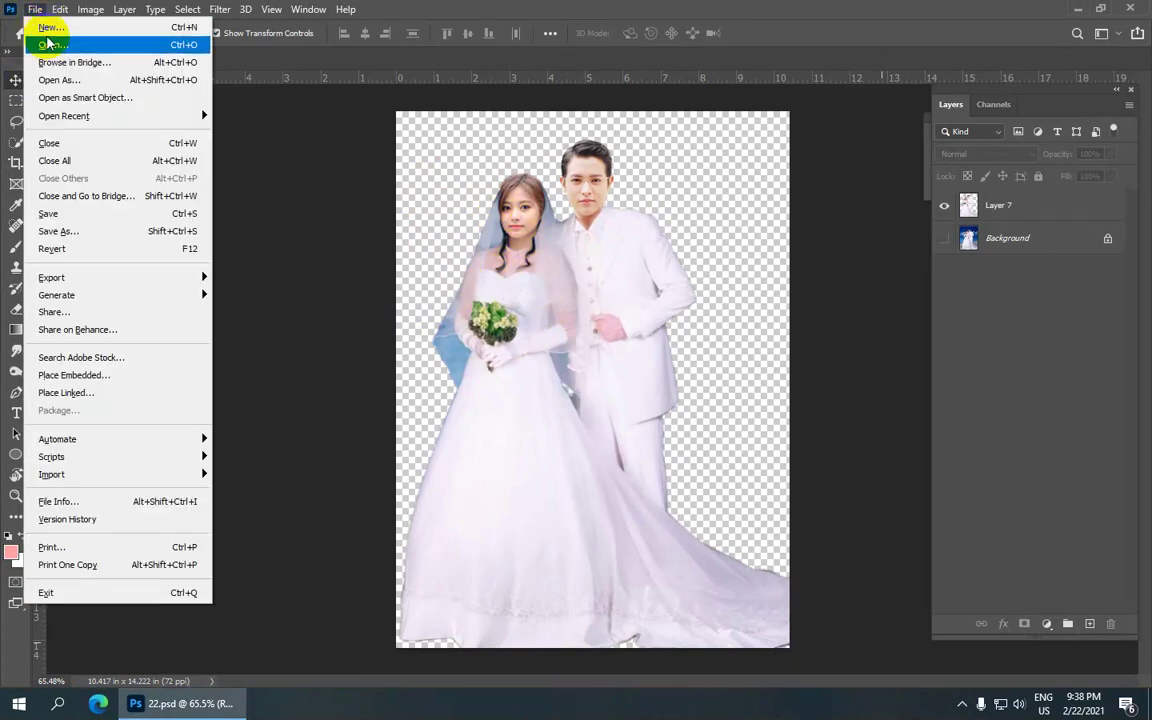
click(199, 46)
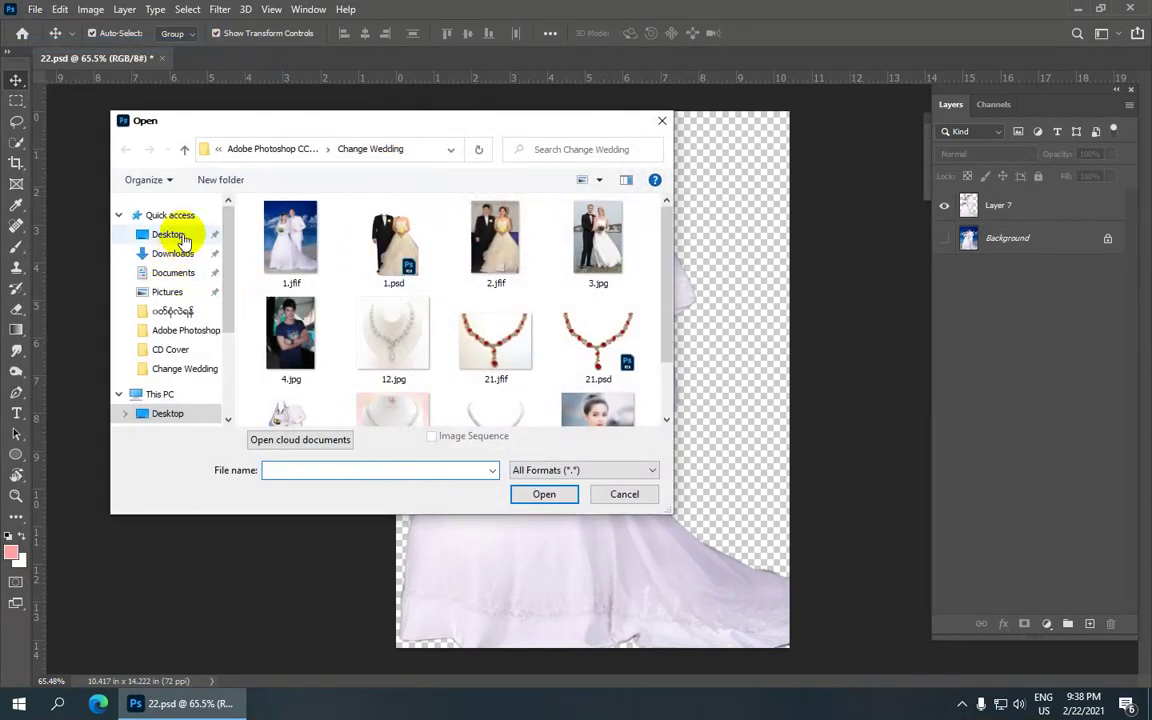
click(170, 234)
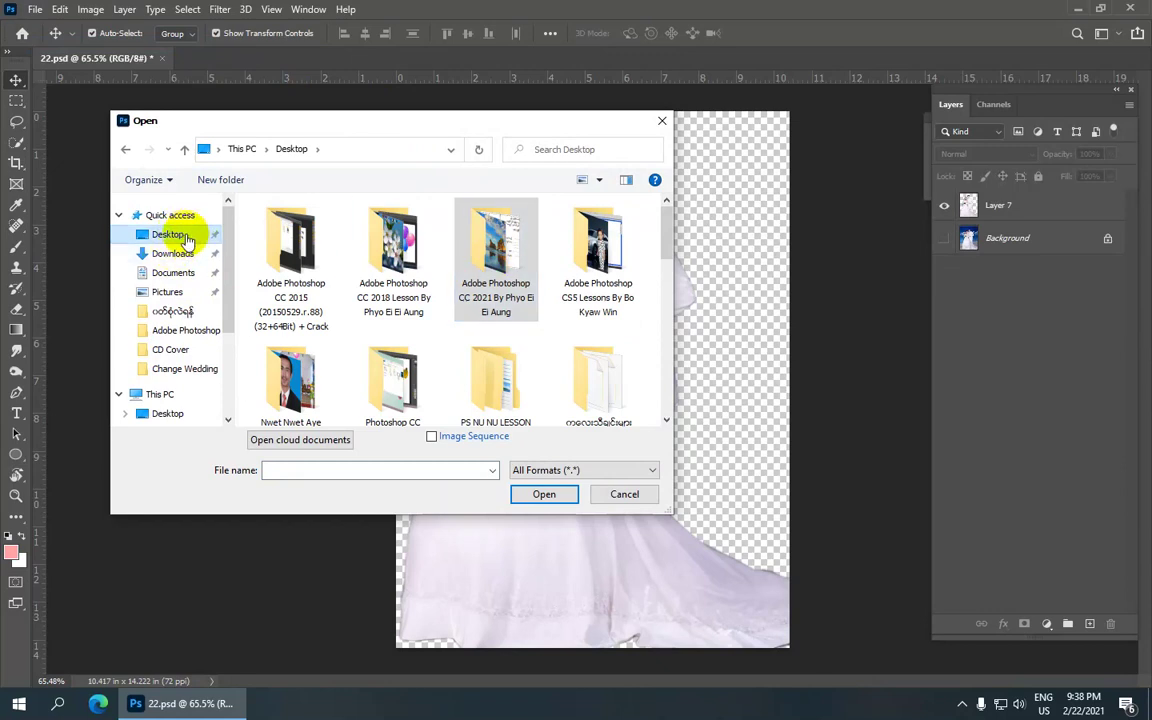
scroll(470, 276, down, 5)
scroll(472, 280, down, 3)
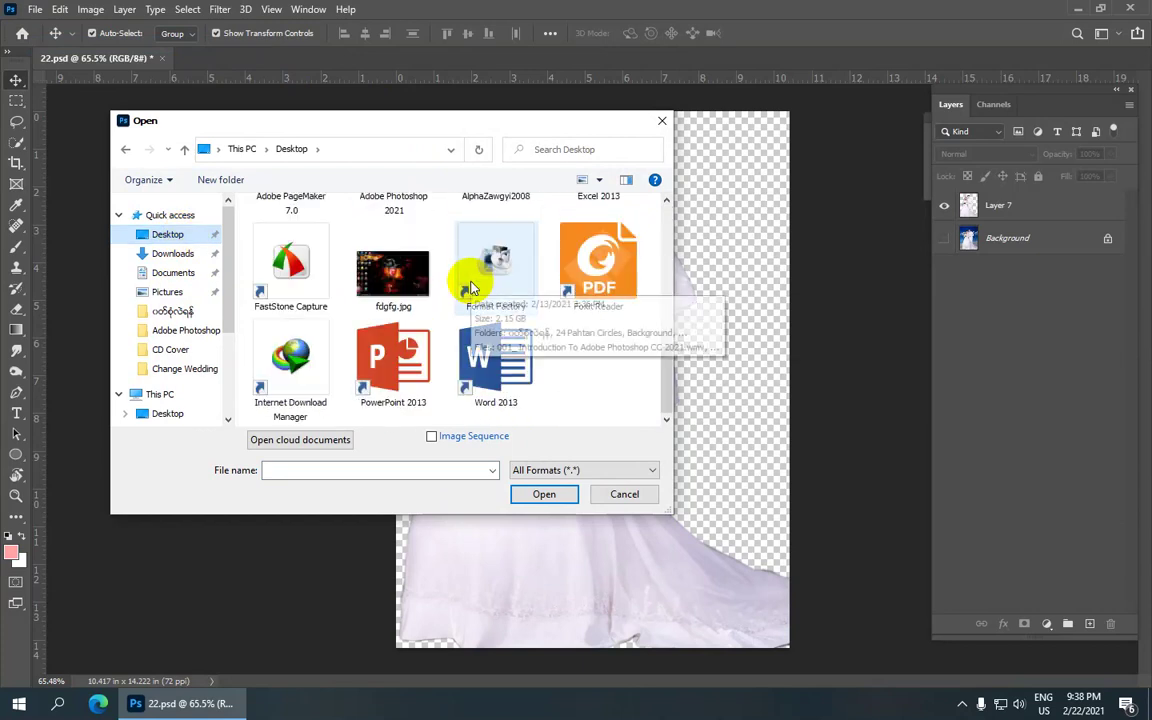
scroll(475, 287, up, 2)
scroll(290, 305, down, 3)
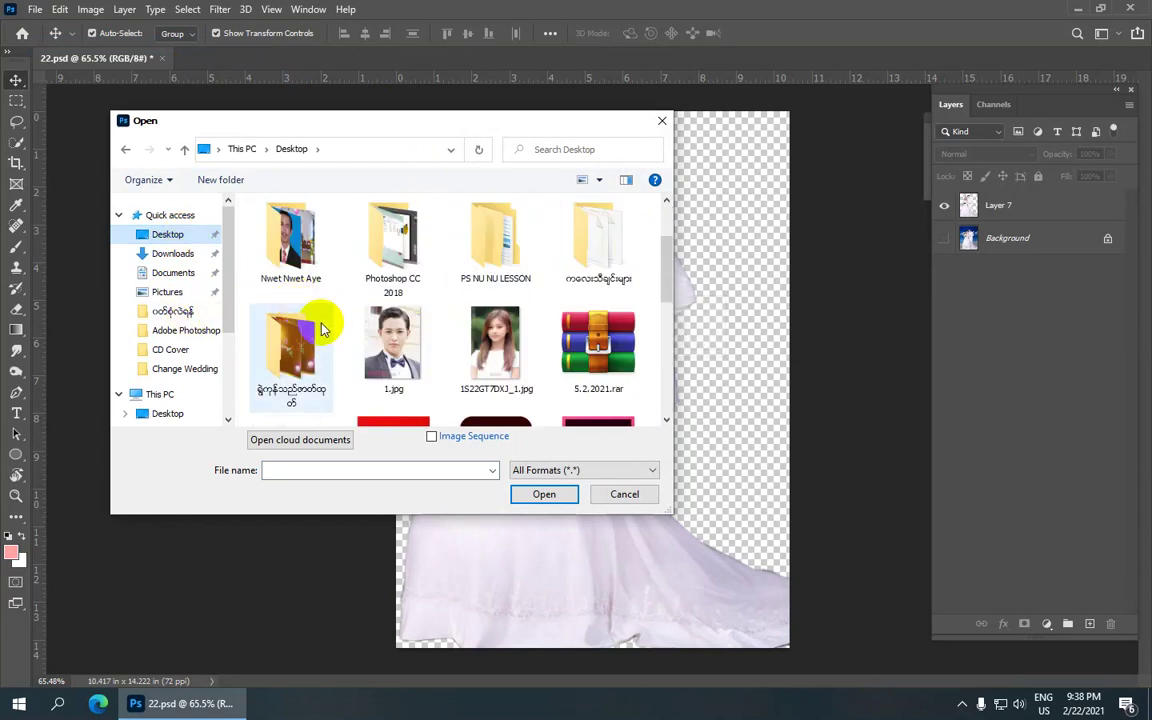
scroll(305, 315, up, 4)
Select 1.jpg and 1S22GT7DXJ_1.jpg together and open both.
click(305, 265)
scroll(400, 270, up, 1)
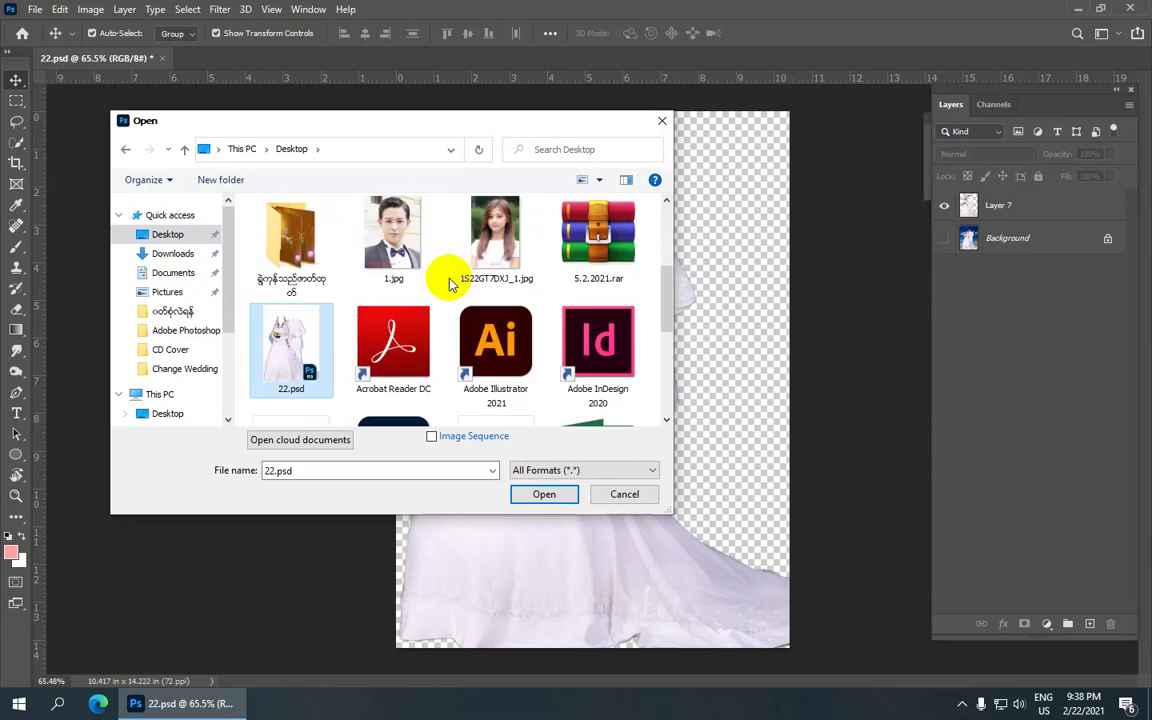
click(400, 260)
ctrl+click(490, 235)
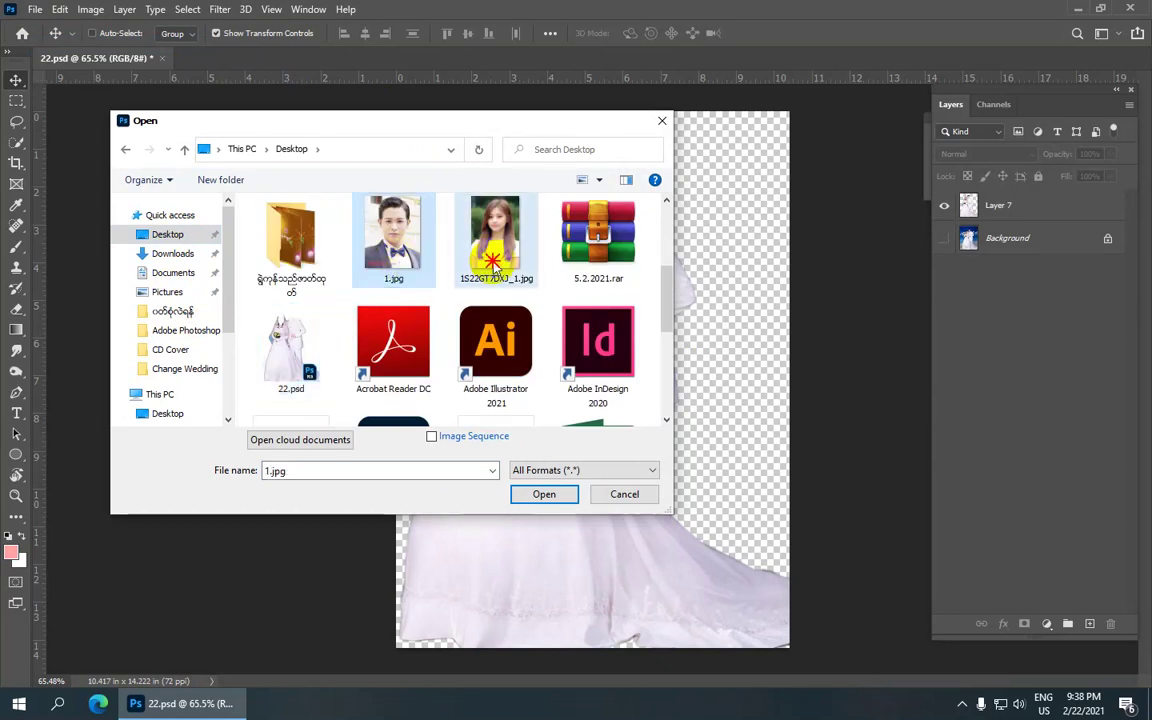
scroll(475, 255, down, 3)
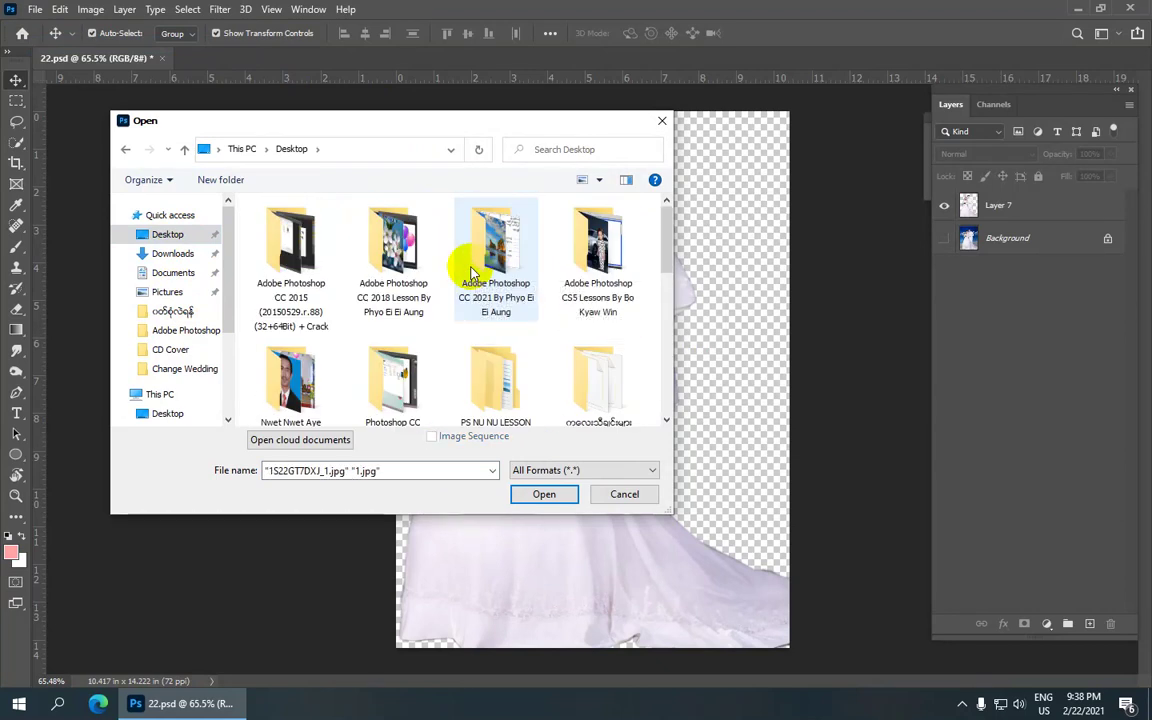
click(555, 496)
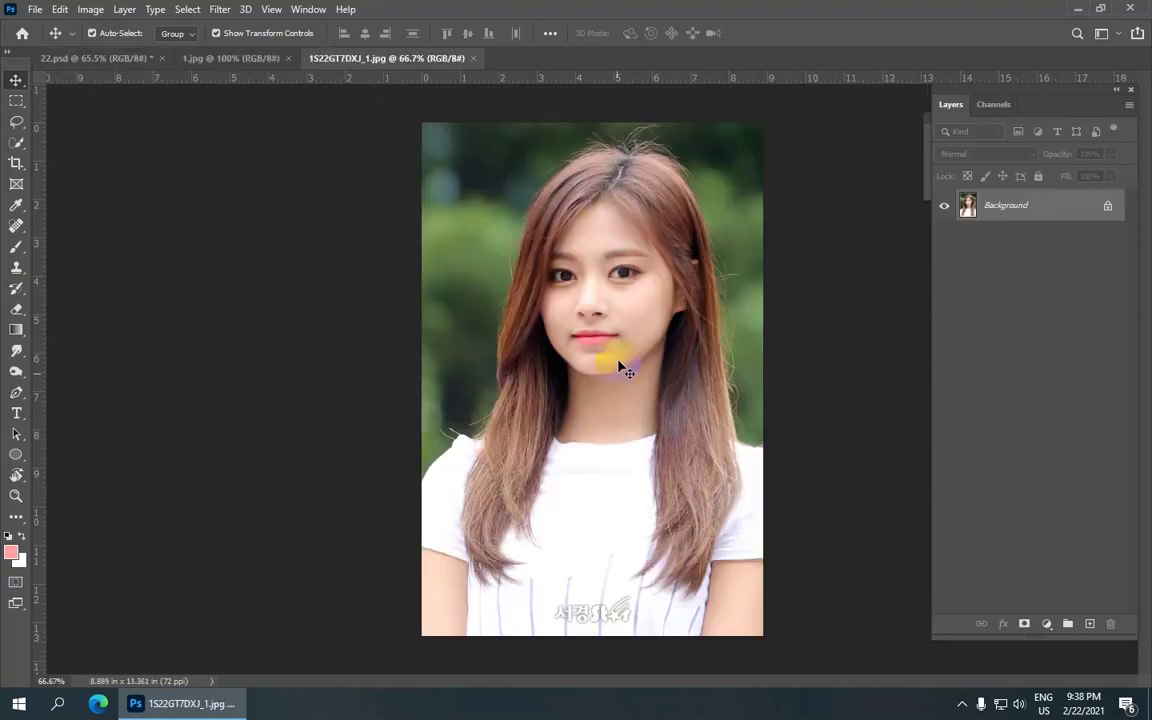
scroll(601, 318, up, 1)
scroll(601, 318, down, 2)
scroll(601, 318, up, 1)
click(95, 57)
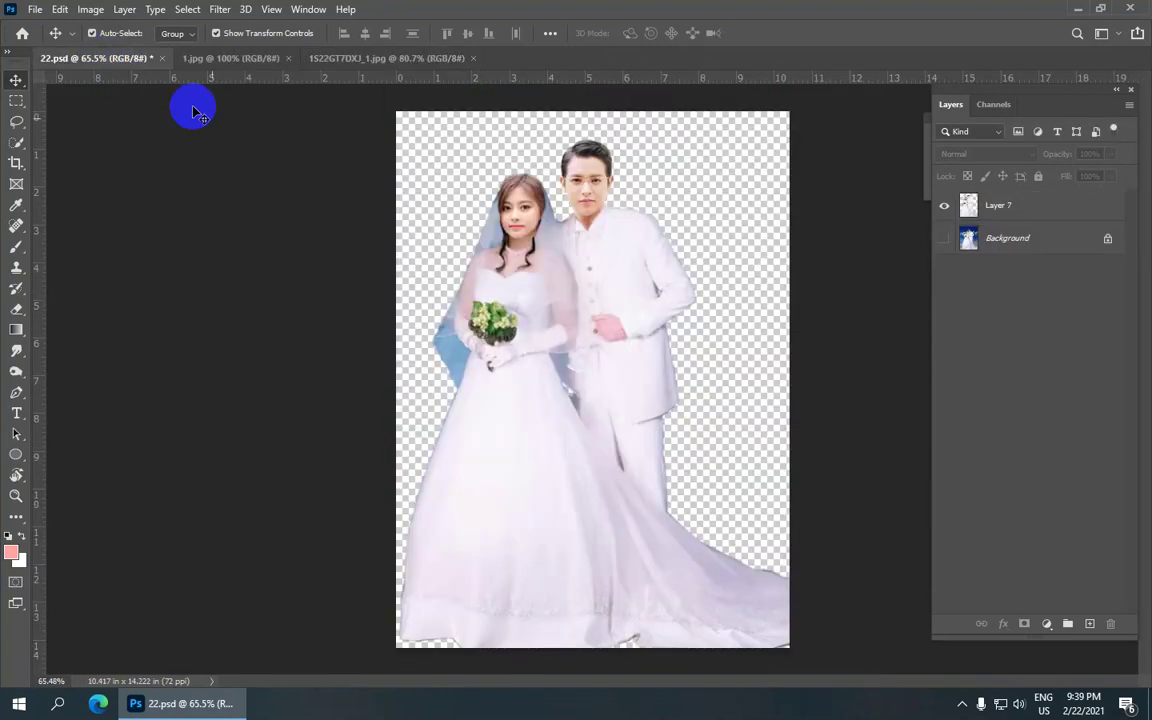
click(372, 58)
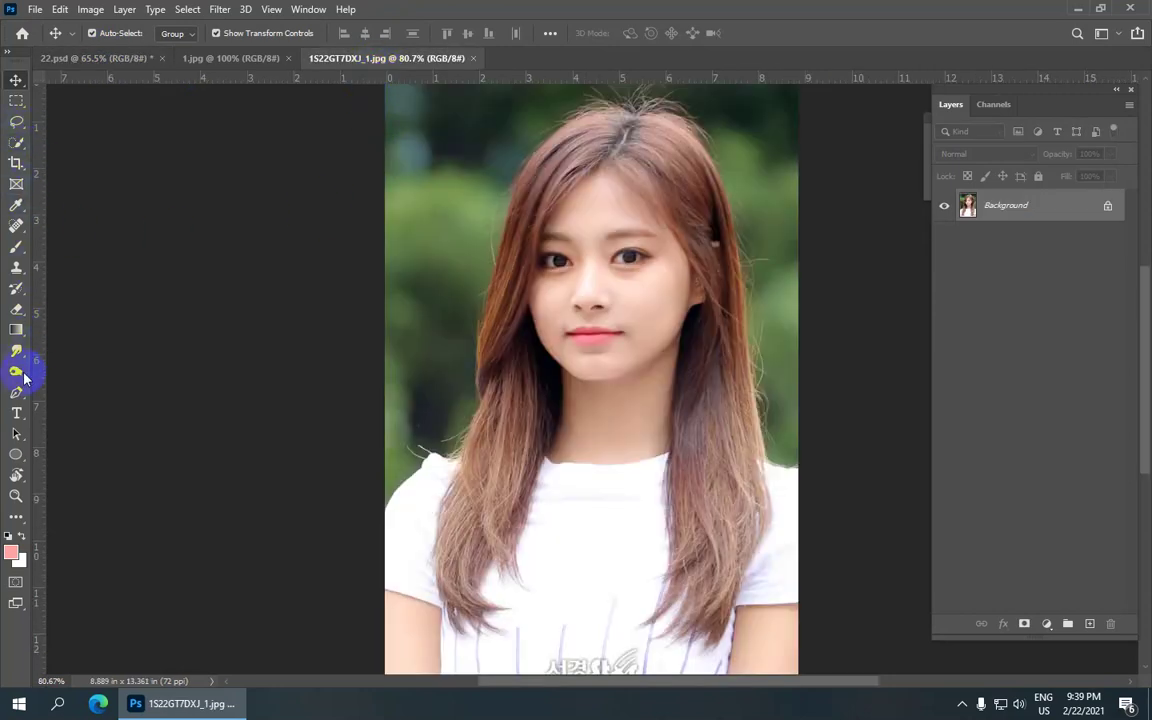
Switch to the Pen Tool in Path mode and zoom in on the neckline.
drag(16, 392, 97, 395)
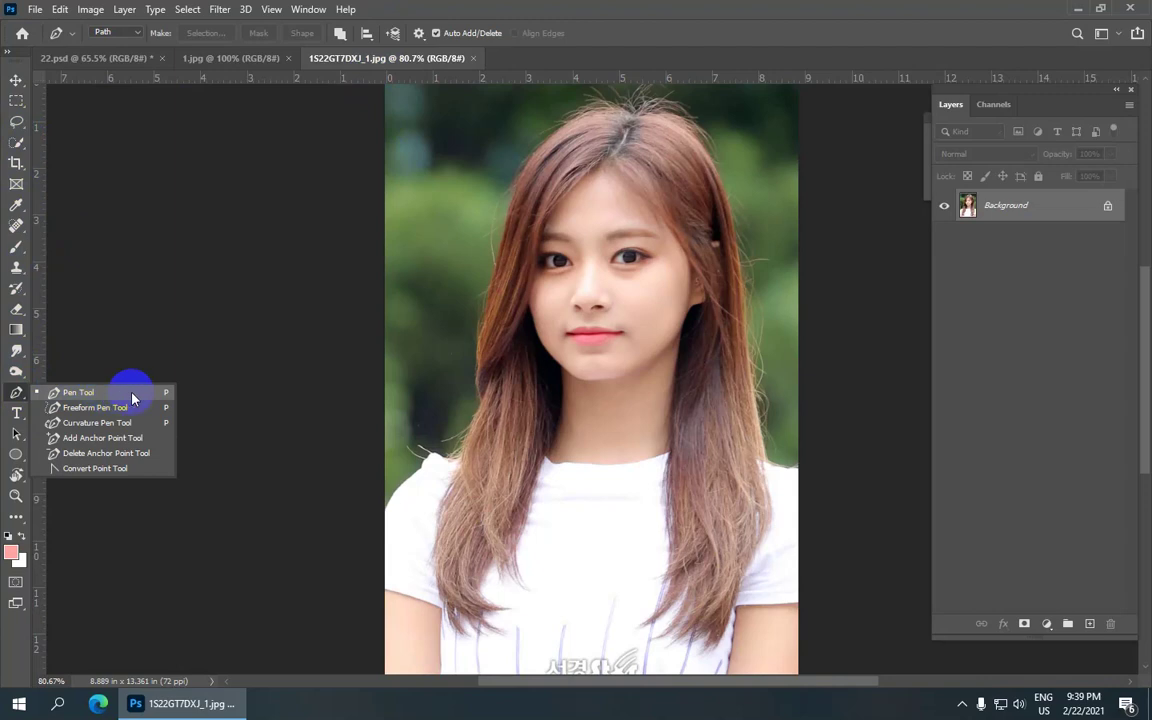
click(160, 399)
scroll(586, 437, up, 5)
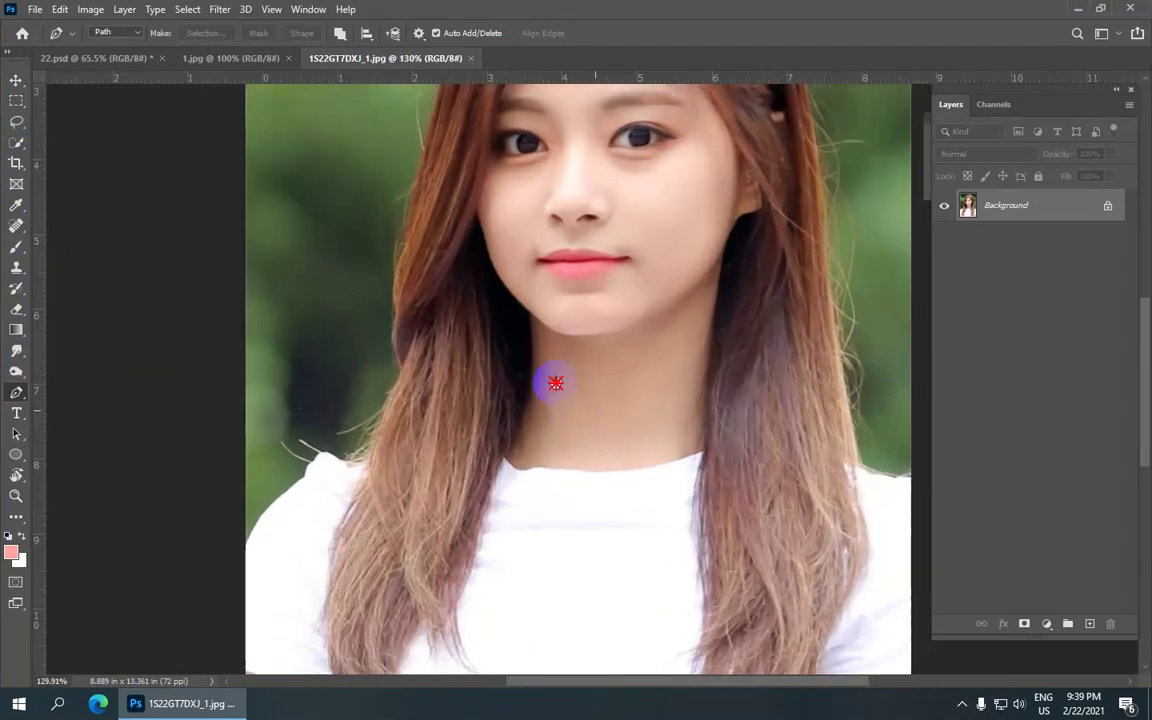
scroll(420, 380, up, 2)
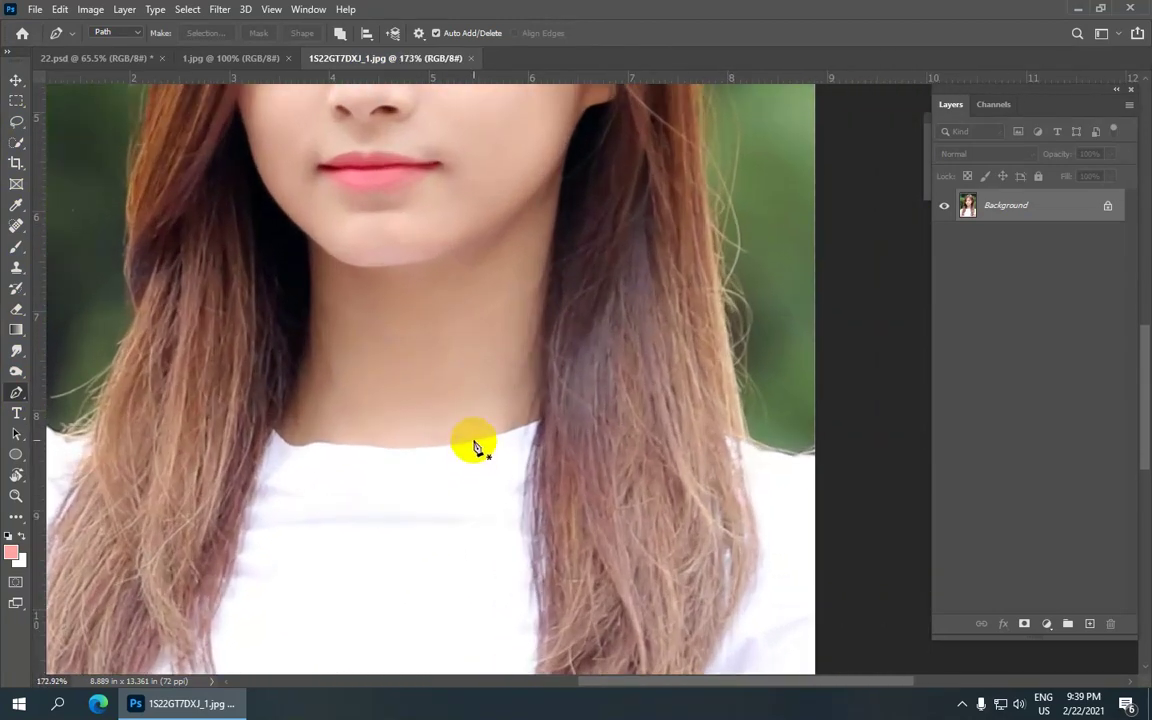
Trace the path along the T-shirt collar and up the left side of the neck.
click(473, 441)
drag(332, 442, 271, 428)
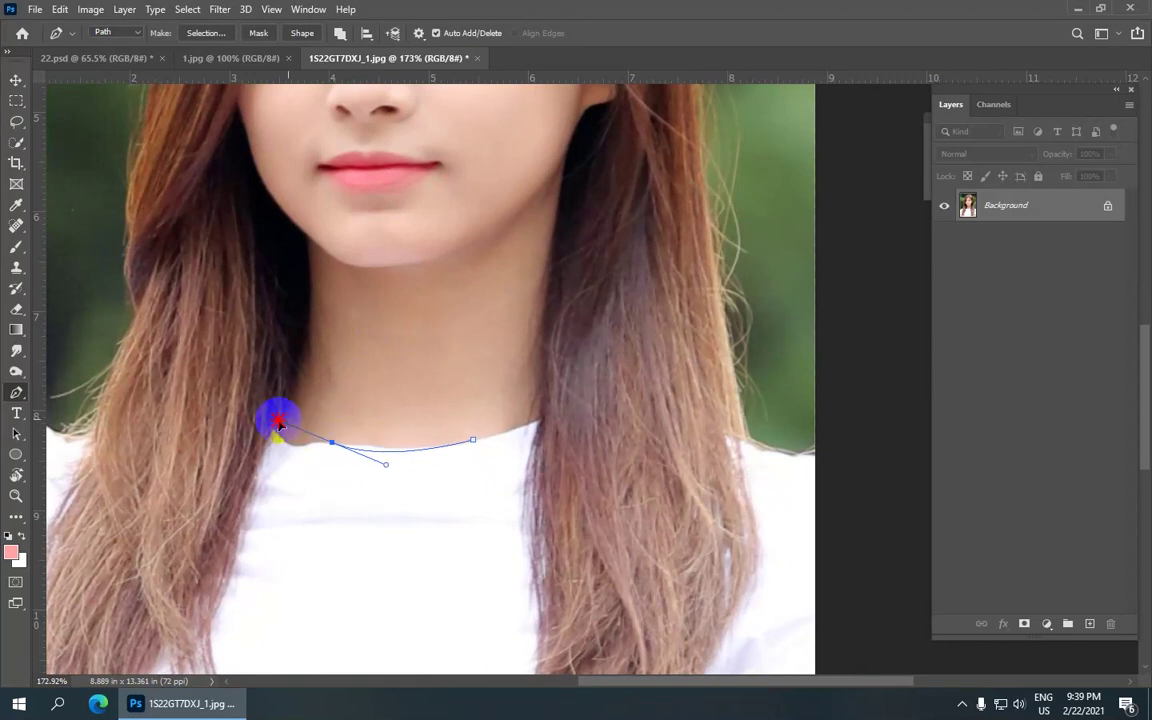
click(317, 441)
click(291, 444)
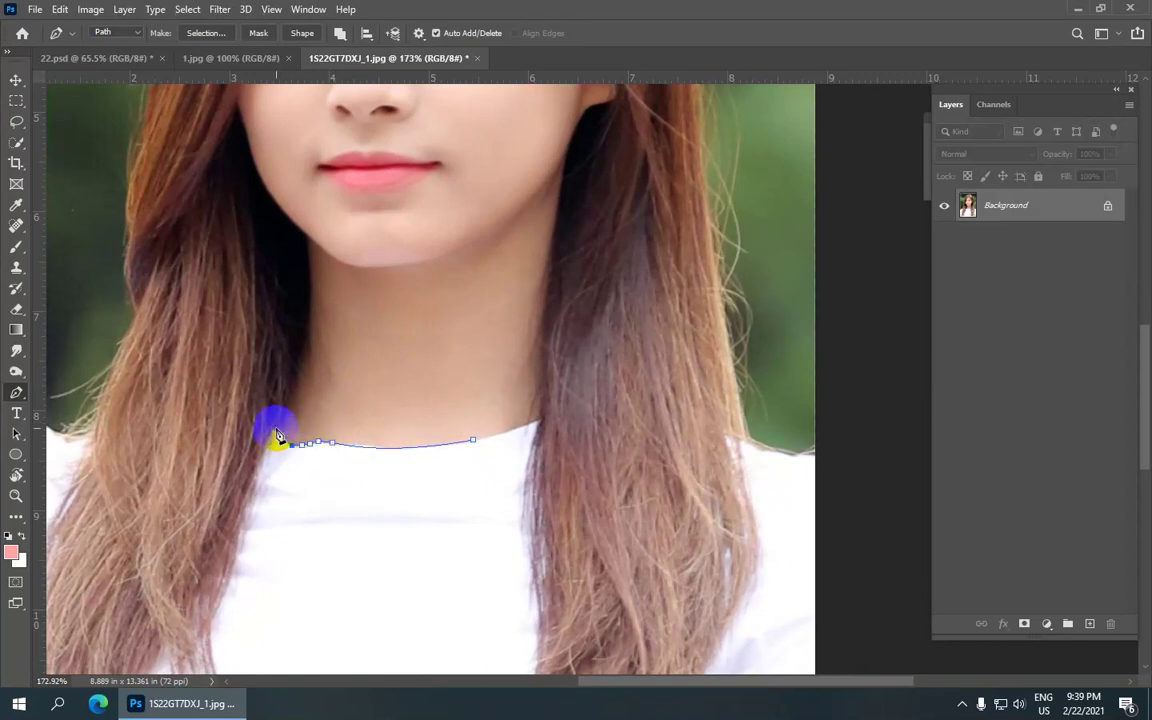
click(292, 389)
click(303, 357)
click(313, 327)
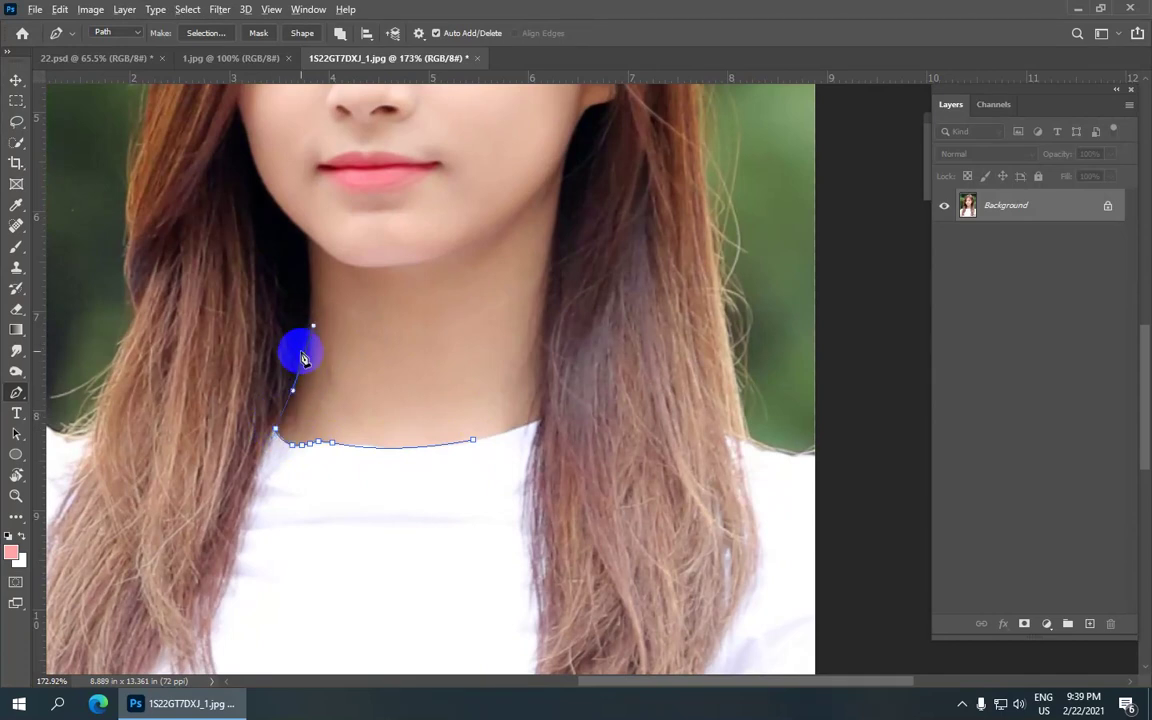
Continue the path with curved anchors along the jawline and up the cheek.
scroll(305, 368, up, 1)
scroll(360, 342, up, 3)
drag(370, 367, 365, 329)
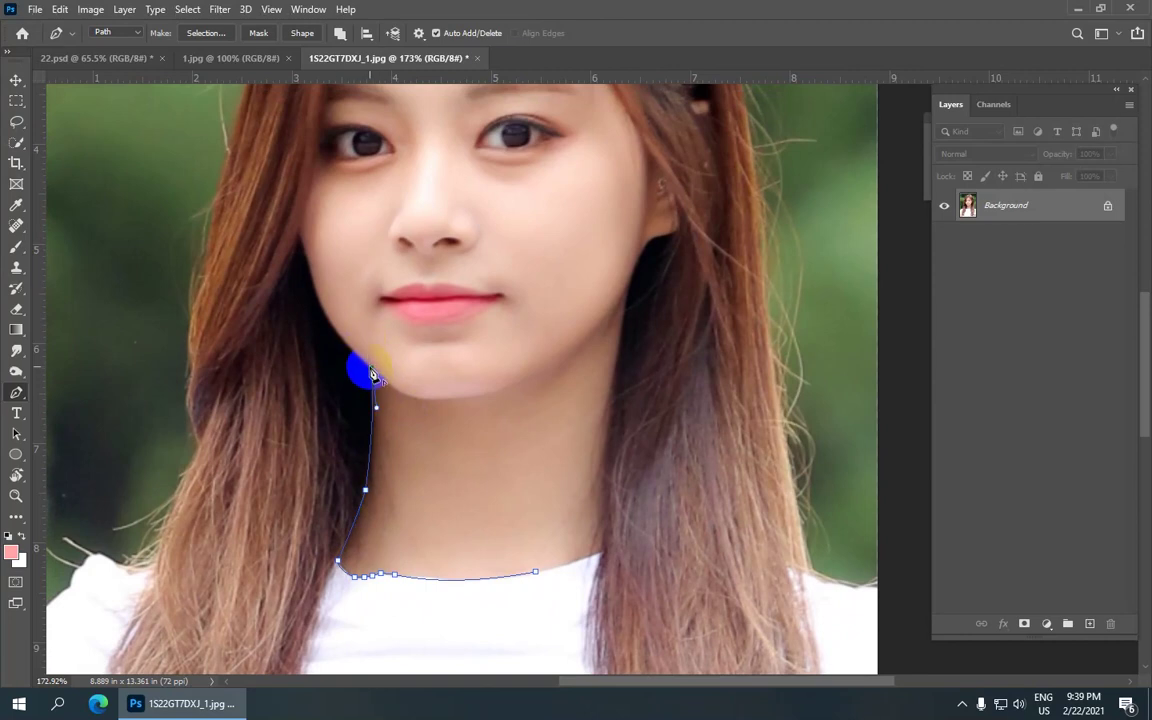
scroll(375, 375, up, 1)
scroll(380, 372, up, 1)
click(368, 378)
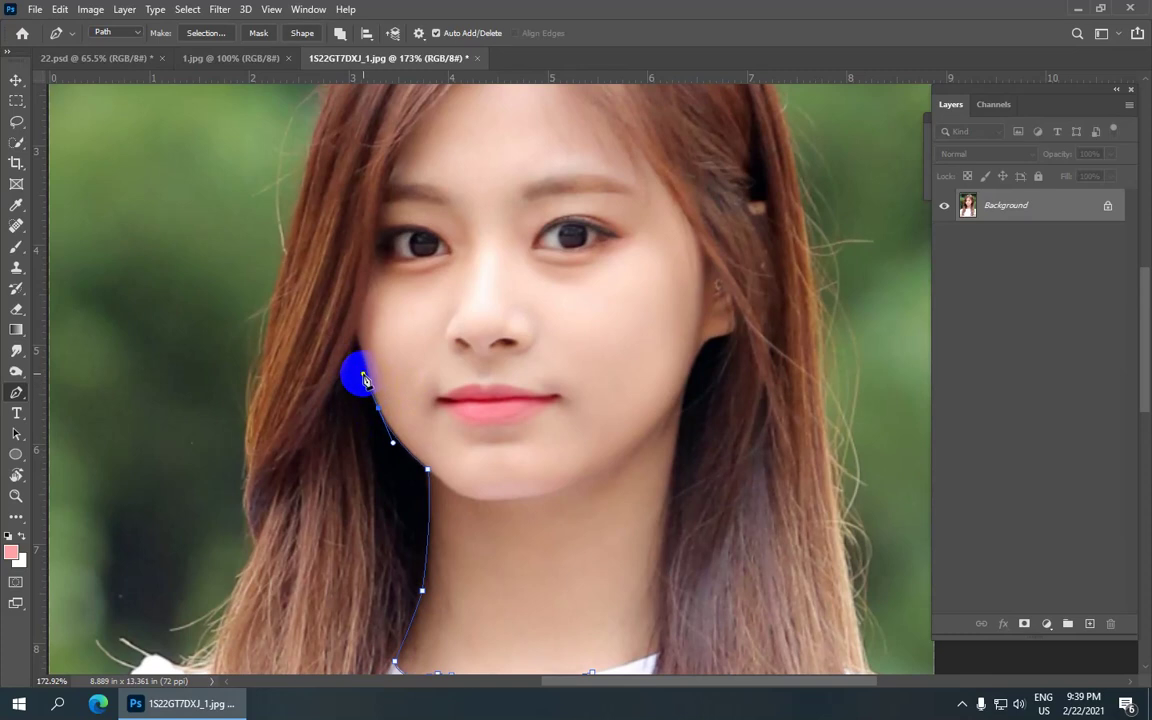
drag(364, 379, 385, 420)
click(379, 408)
drag(357, 346, 353, 321)
alt+click(354, 347)
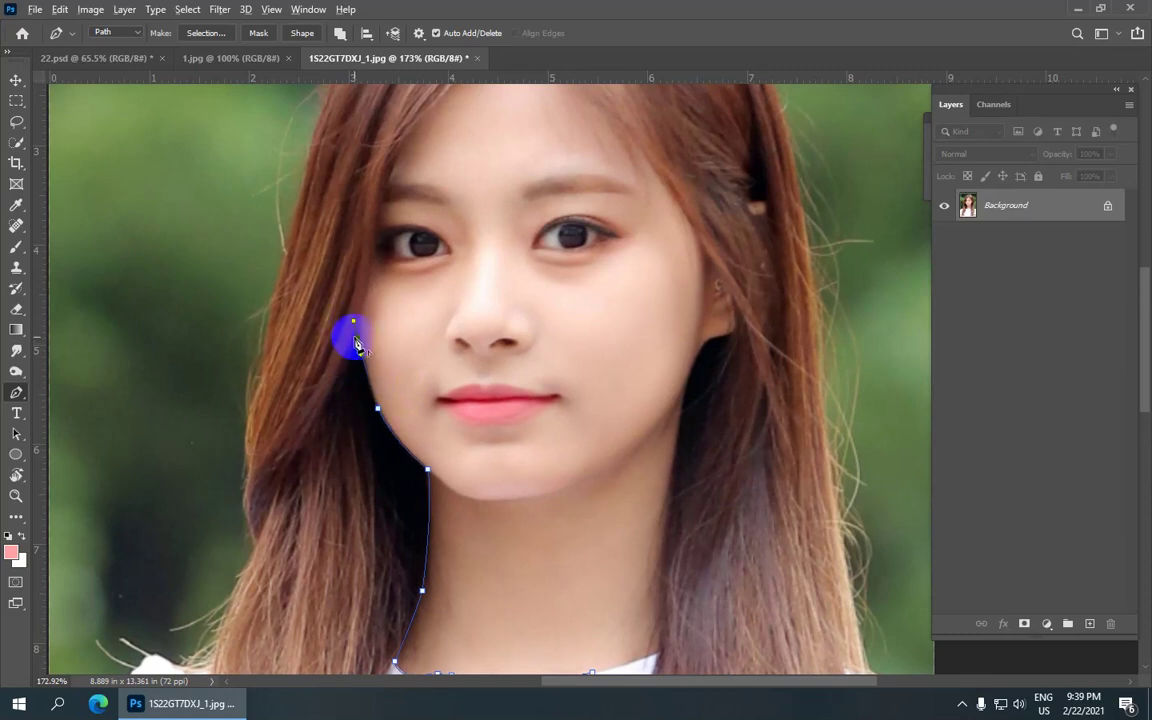
Undo the two extra anchor points on the upper cheek.
scroll(360, 335, up, 3)
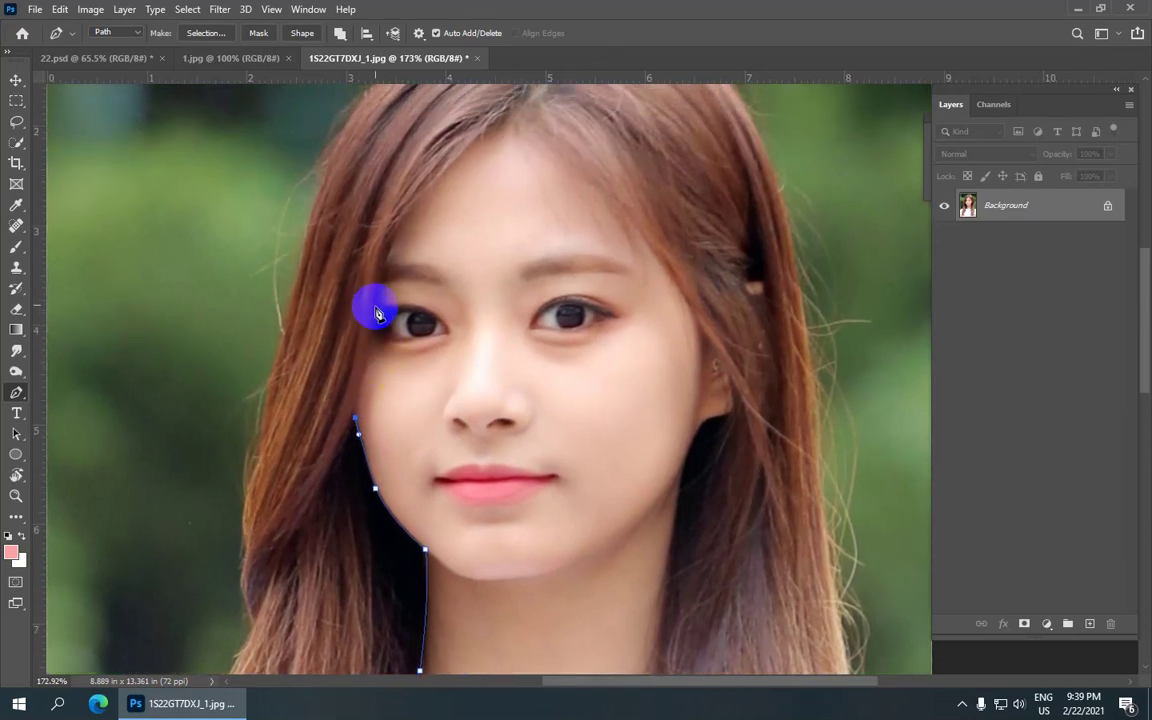
scroll(398, 295, down, 3)
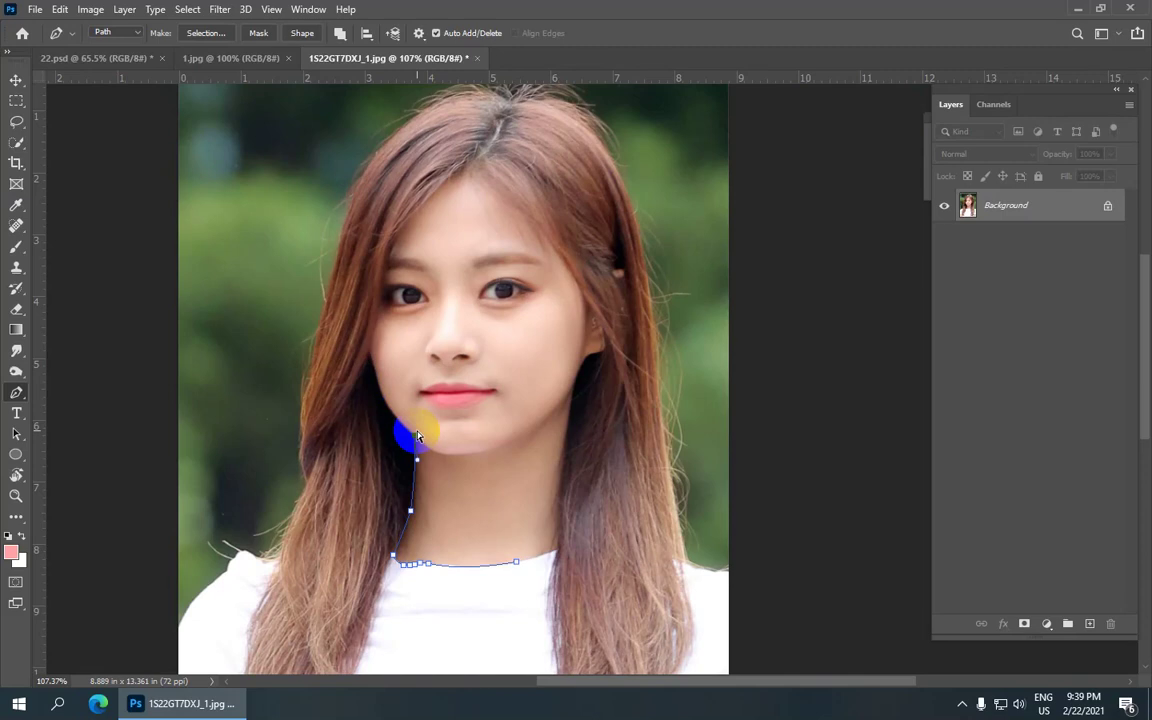
key(ctrl+z)
key(ctrl+z)
scroll(391, 558, up, 2)
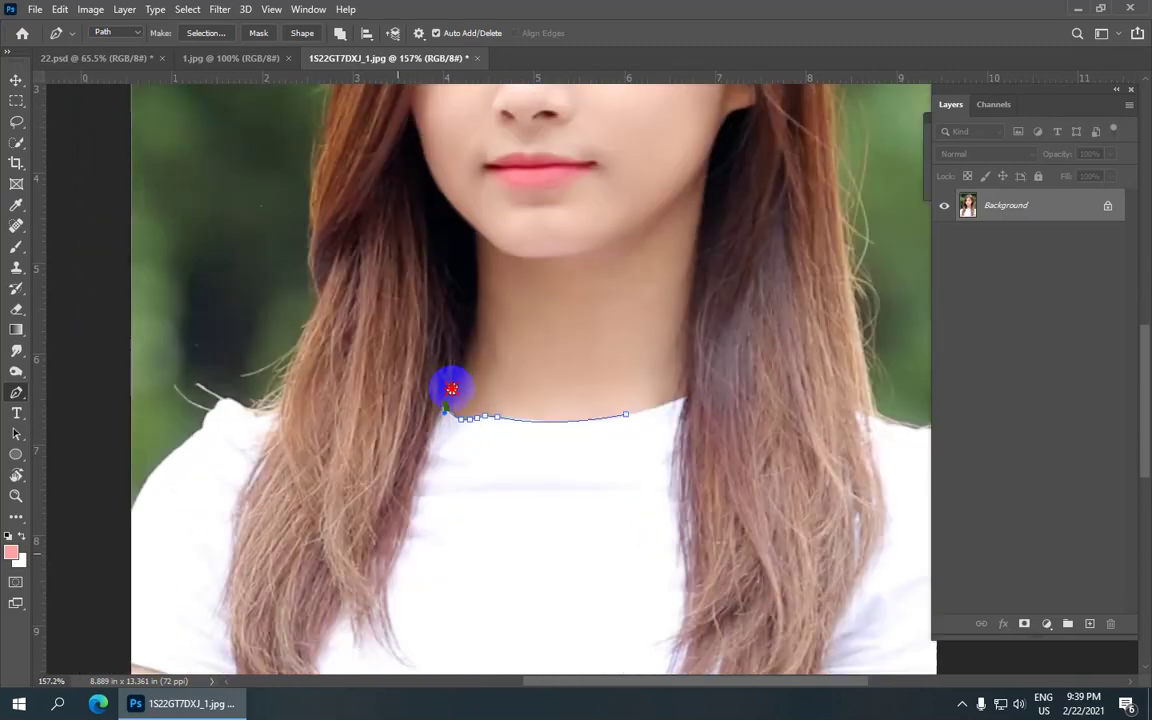
Extend the pen path down the left hair edge toward the shirt.
scroll(452, 388, down, 3)
click(440, 362)
click(428, 405)
drag(416, 447, 419, 456)
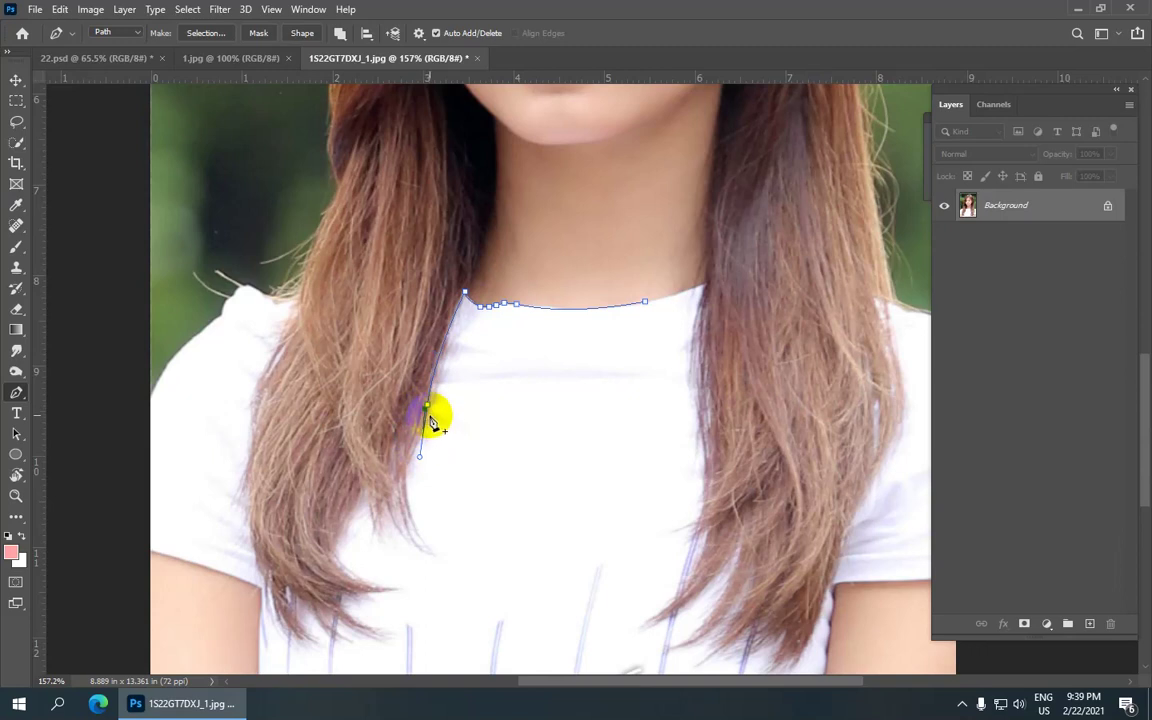
click(416, 438)
click(406, 463)
click(405, 492)
click(414, 529)
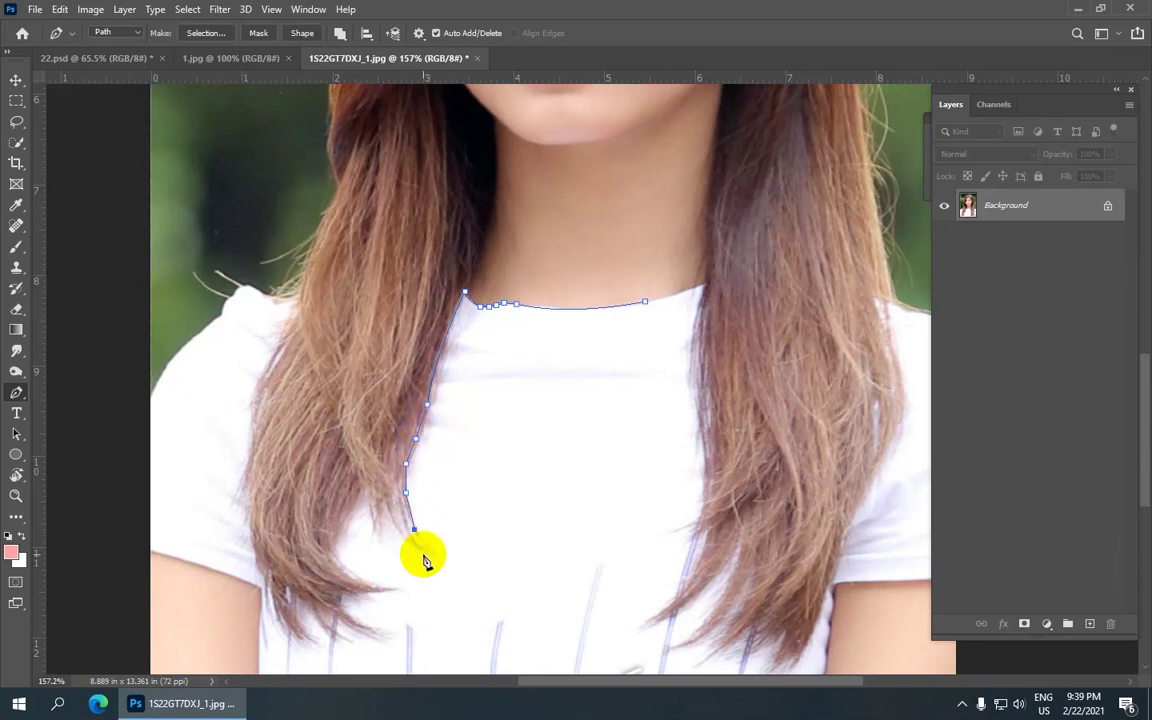
click(424, 549)
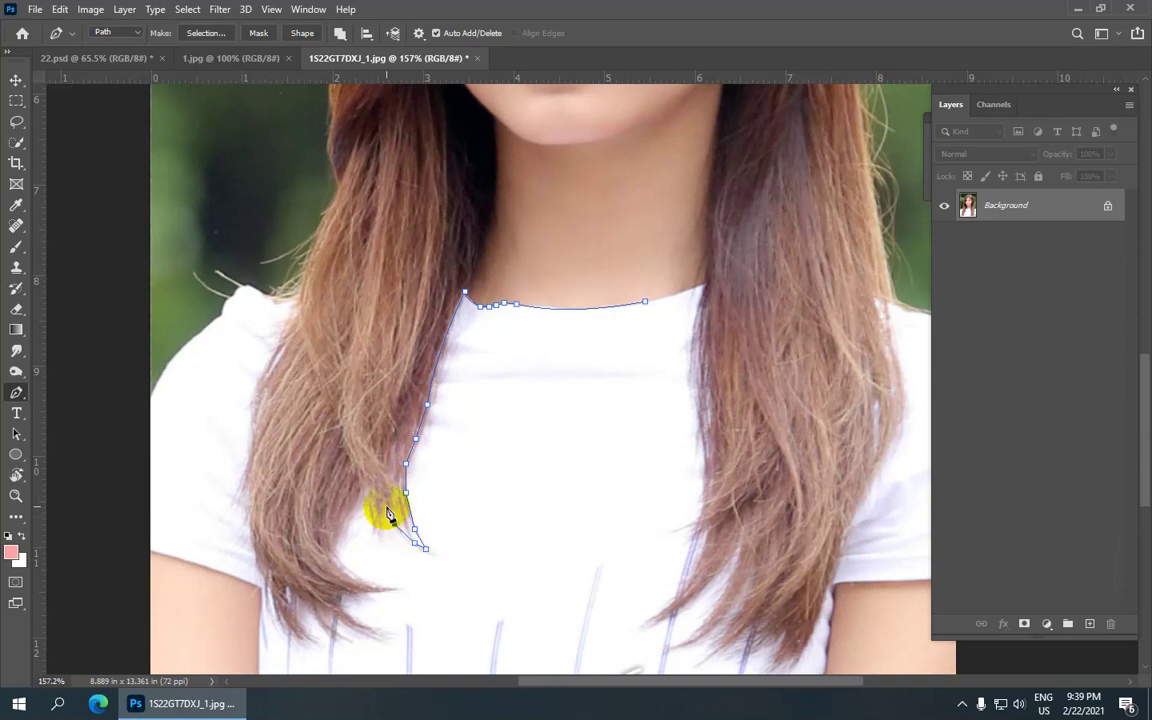
Curve the path around the hair strands and anchor it below the tips.
drag(383, 510, 379, 527)
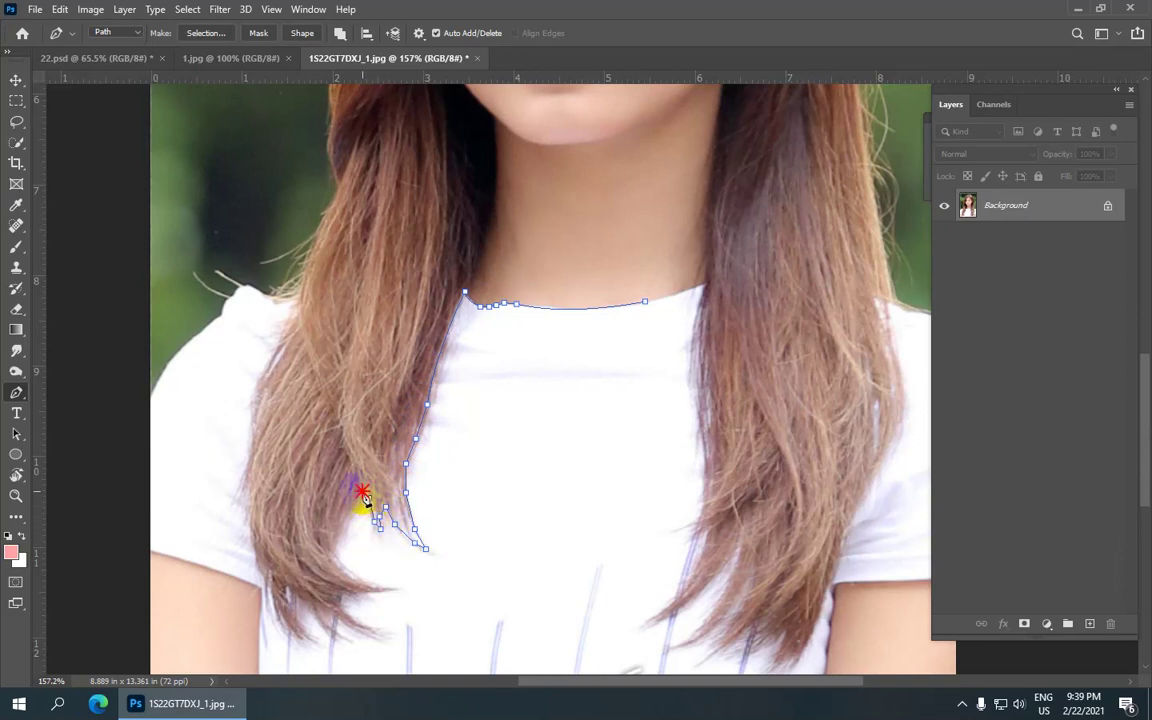
click(345, 524)
click(335, 538)
click(357, 577)
drag(373, 584, 395, 590)
click(346, 594)
Trace around the strand tips and up along the arm's edge.
drag(350, 548, 368, 249)
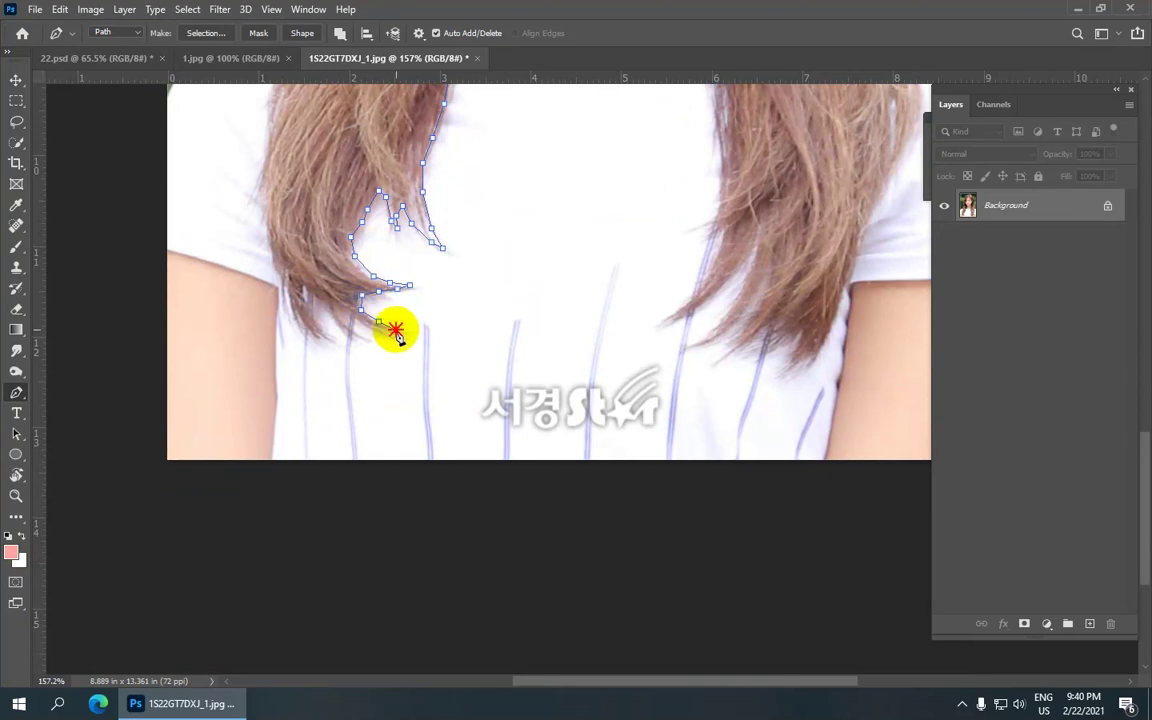
click(387, 333)
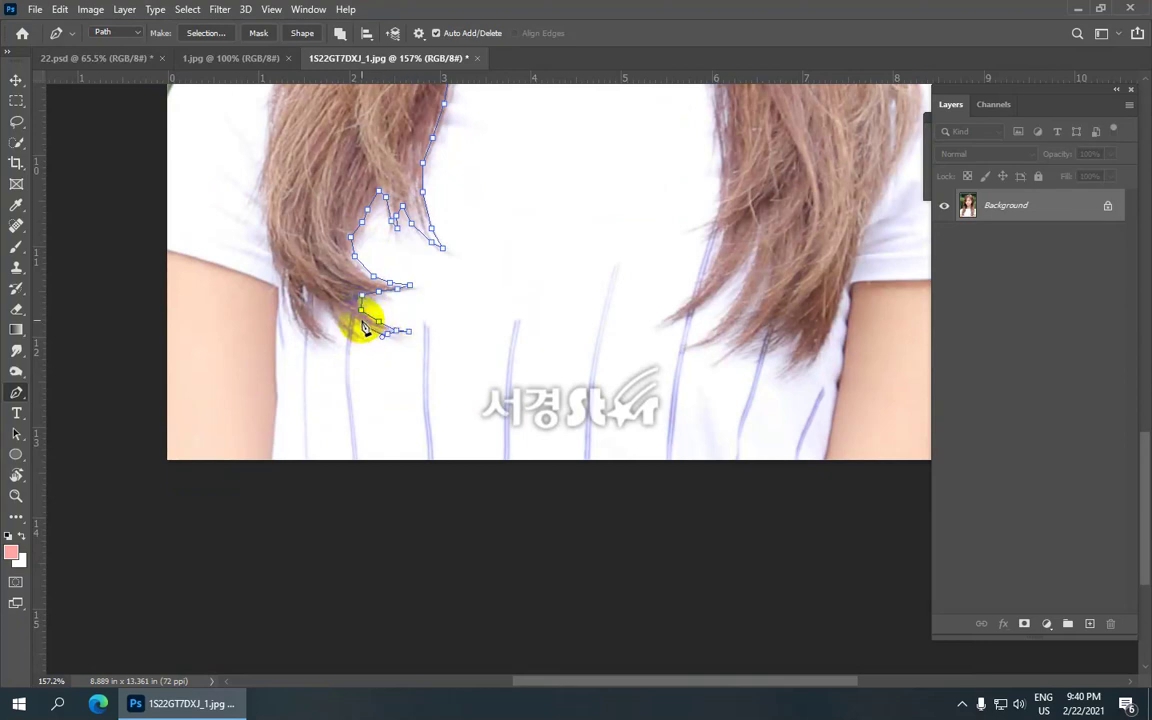
mouse_move(356, 323)
mouse_down()
mouse_move(341, 320)
mouse_move(352, 347)
mouse_move(333, 320)
mouse_move(298, 331)
mouse_up()
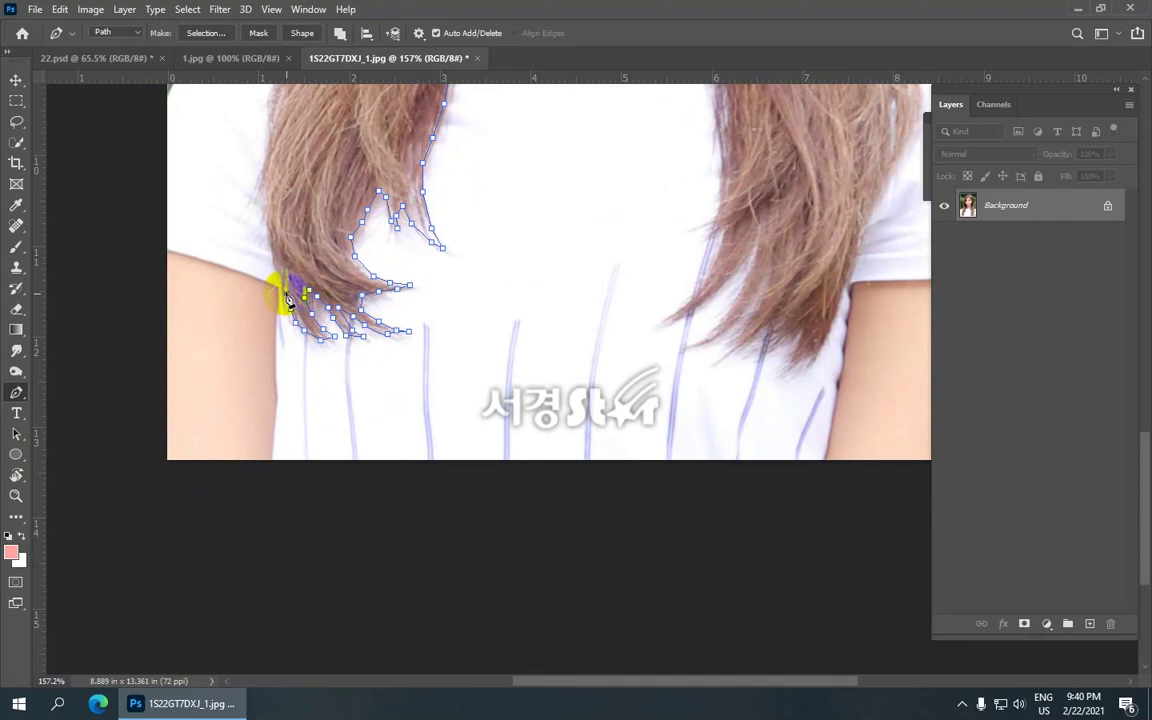
mouse_move(257, 226)
mouse_down()
mouse_move(380, 327)
mouse_move(400, 262)
mouse_up()
click(391, 297)
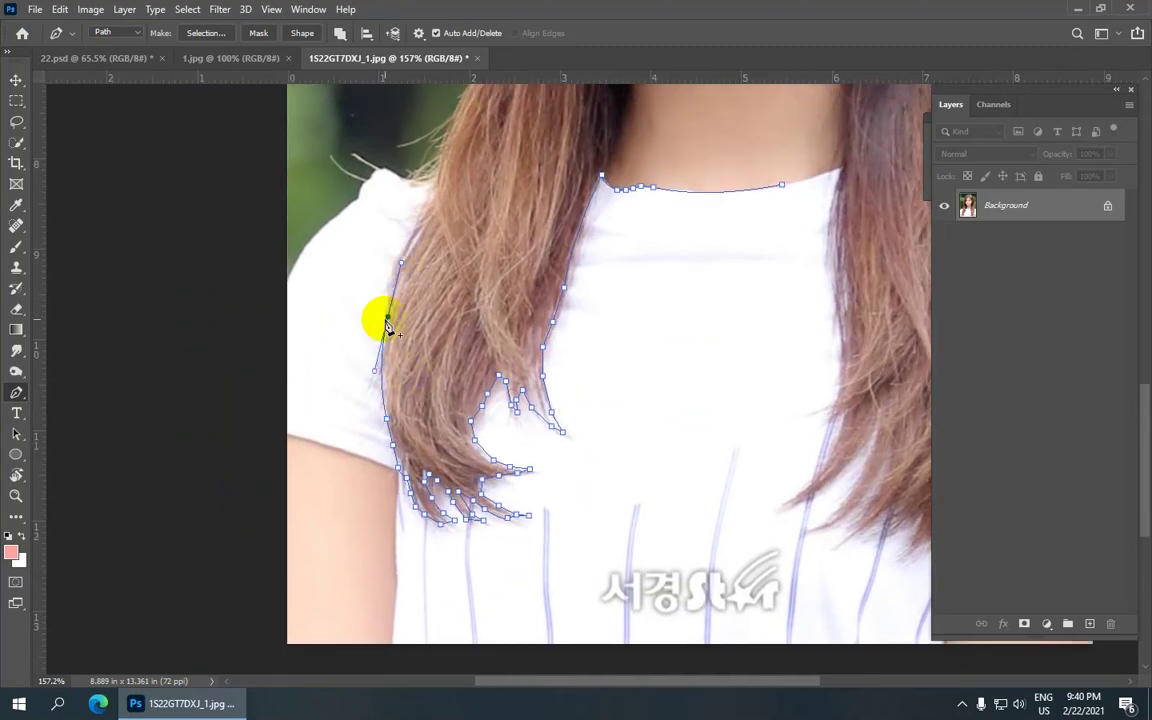
Resume the path up the left hair's outer edge to the hairline.
mouse_move(390, 320)
mouse_down()
mouse_move(290, 373)
mouse_move(324, 300)
mouse_up()
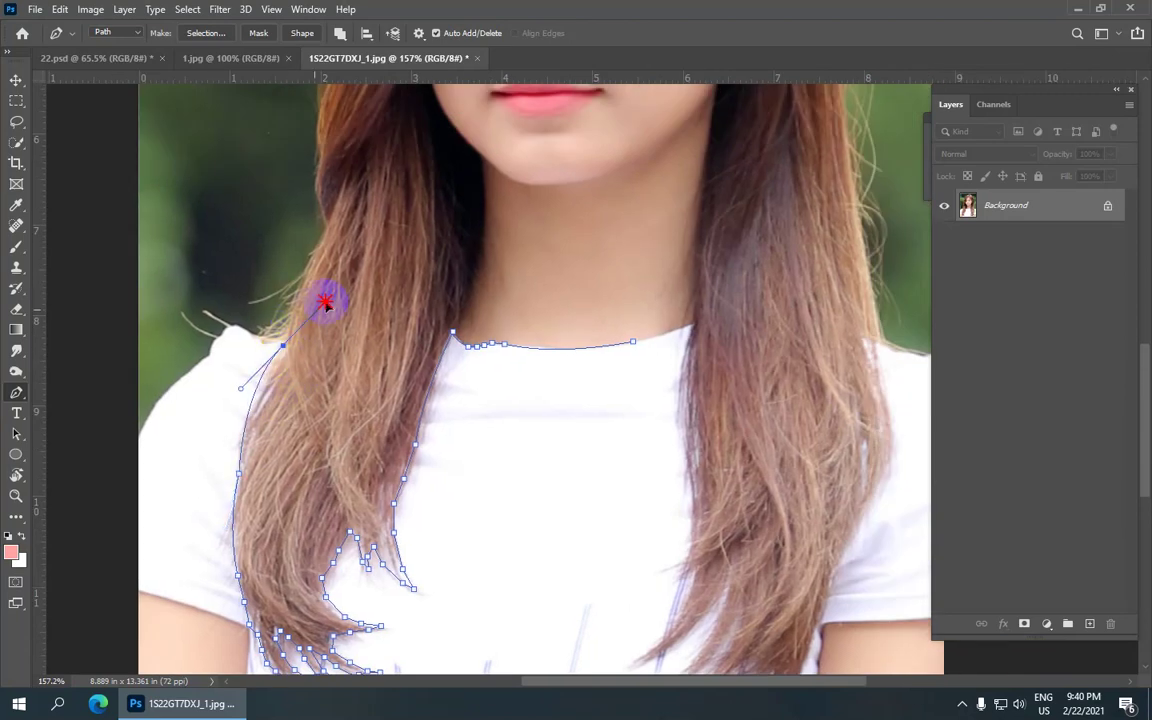
click(283, 346)
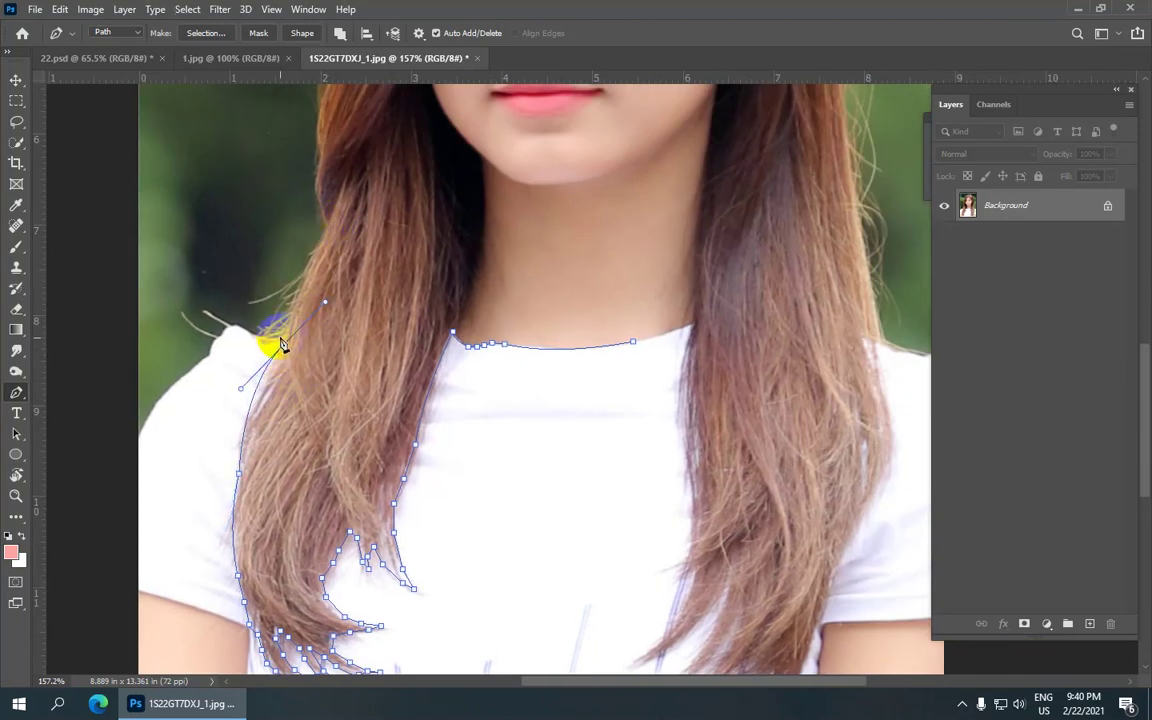
mouse_move(326, 226)
mouse_down()
mouse_move(350, 185)
mouse_move(398, 373)
mouse_up()
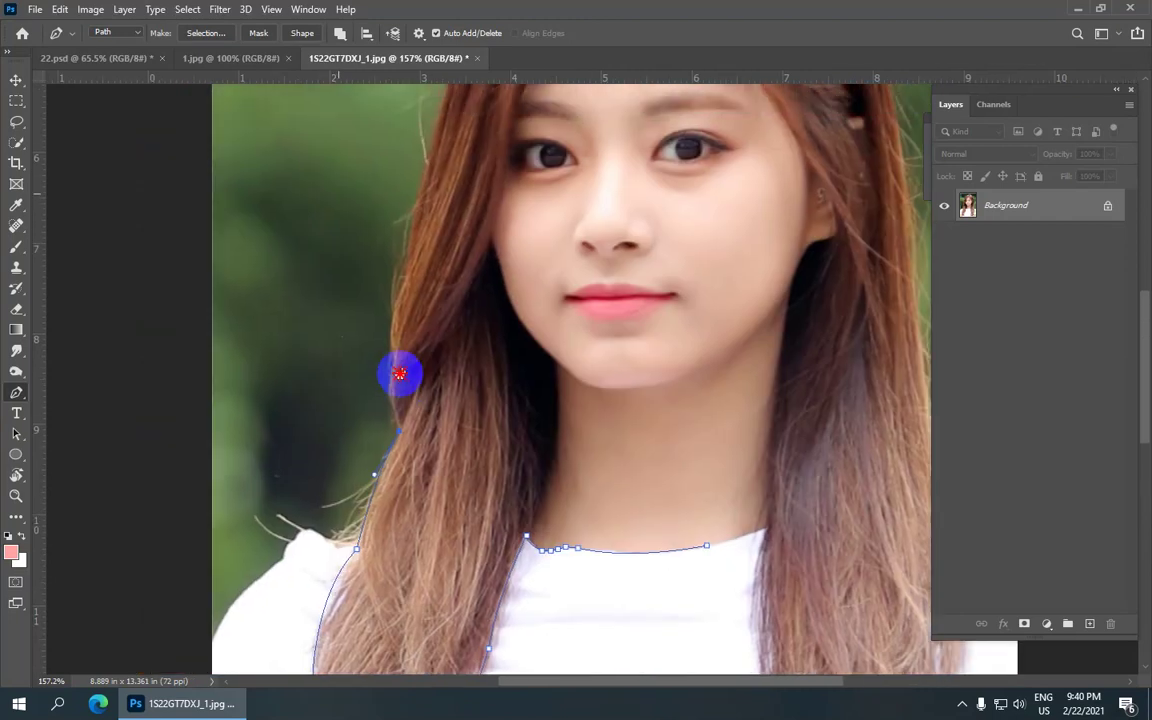
drag(397, 305, 415, 196)
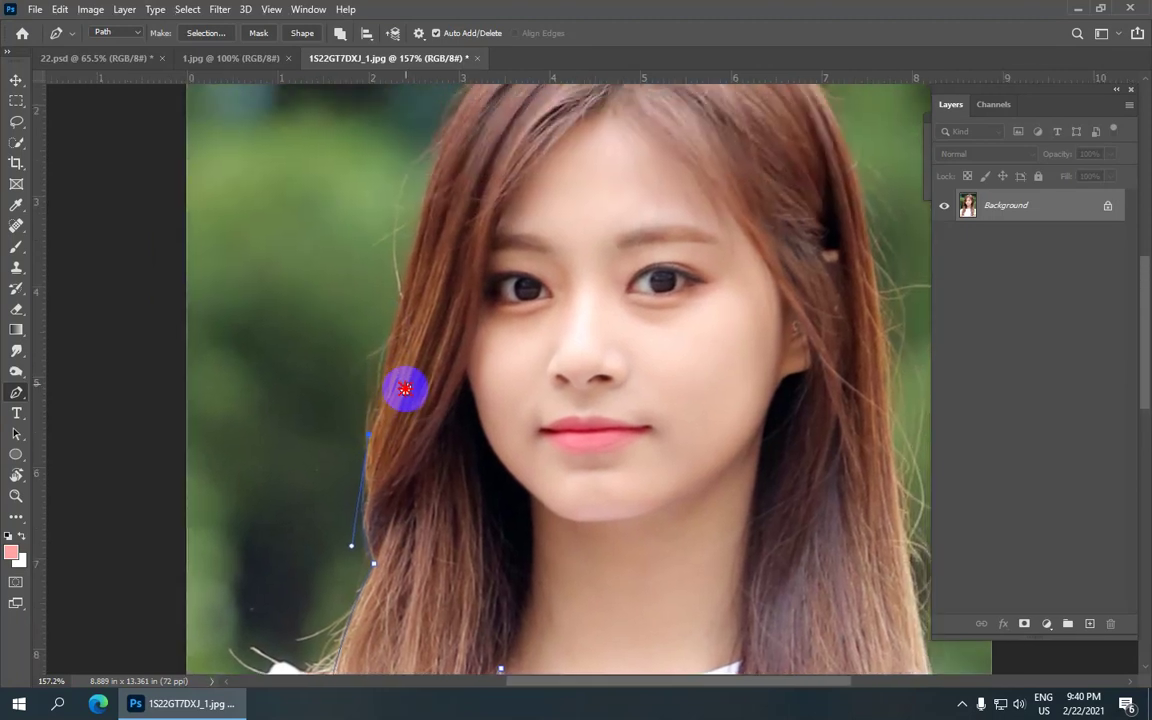
drag(397, 305, 406, 386)
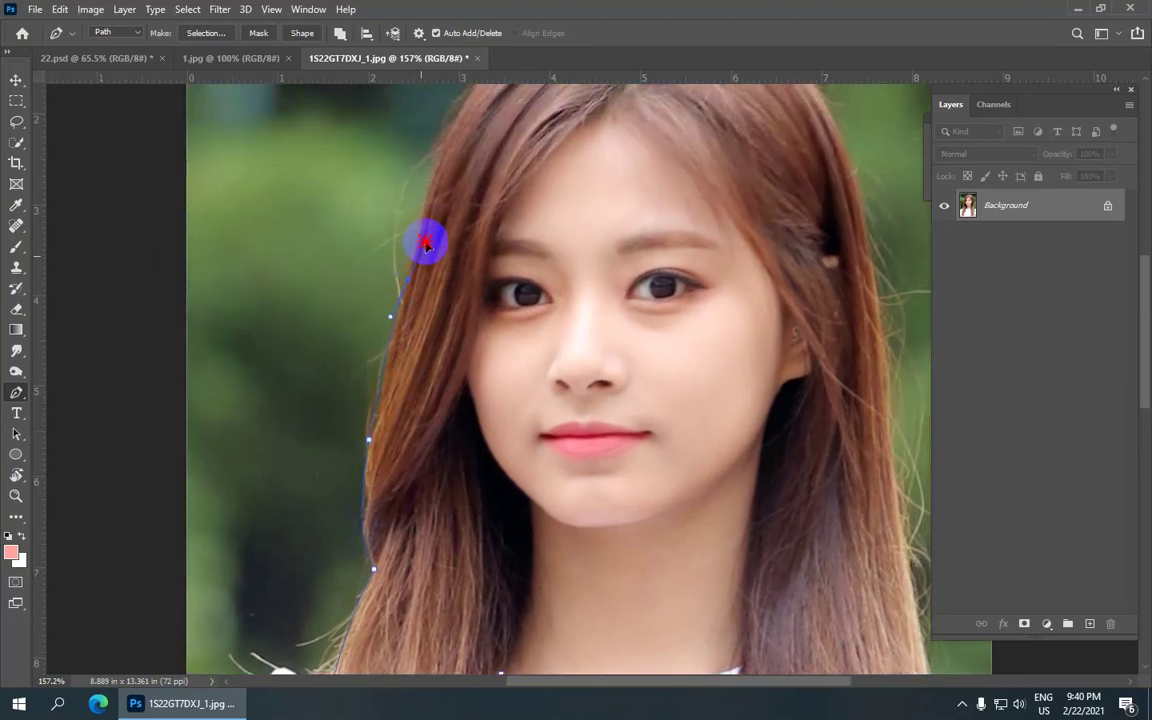
drag(445, 221, 370, 450)
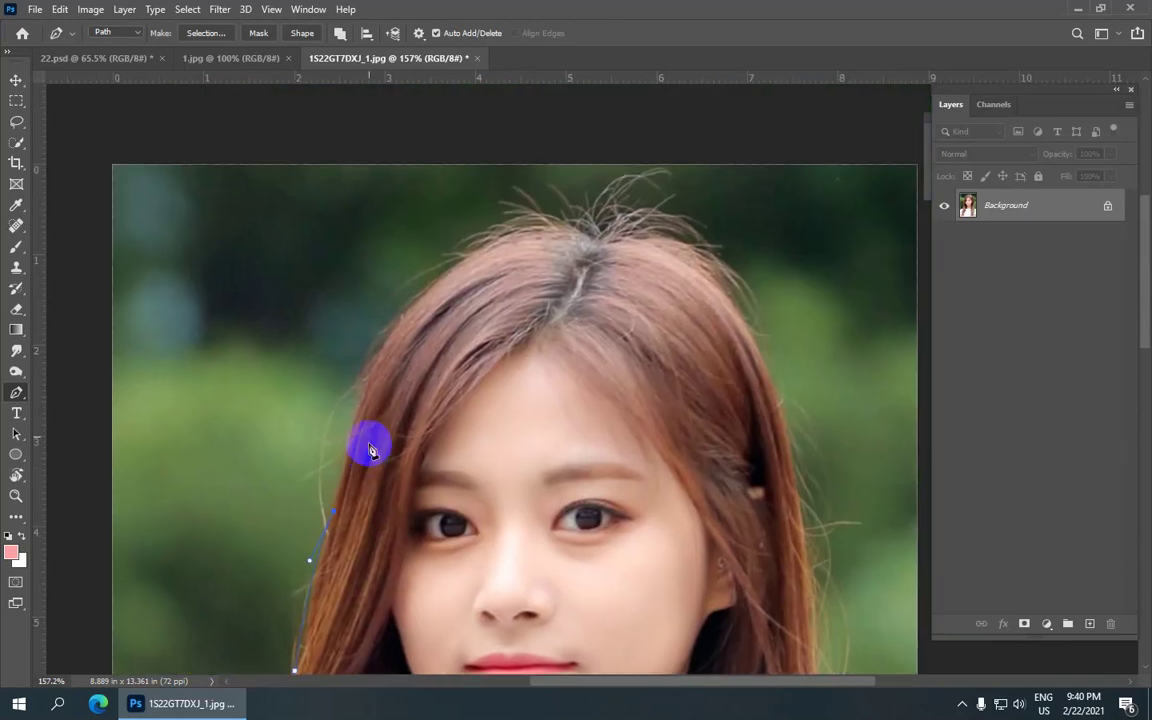
mouse_move(409, 305)
mouse_down()
mouse_move(503, 213)
mouse_move(407, 306)
mouse_move(534, 341)
mouse_move(522, 340)
mouse_up()
click(400, 312)
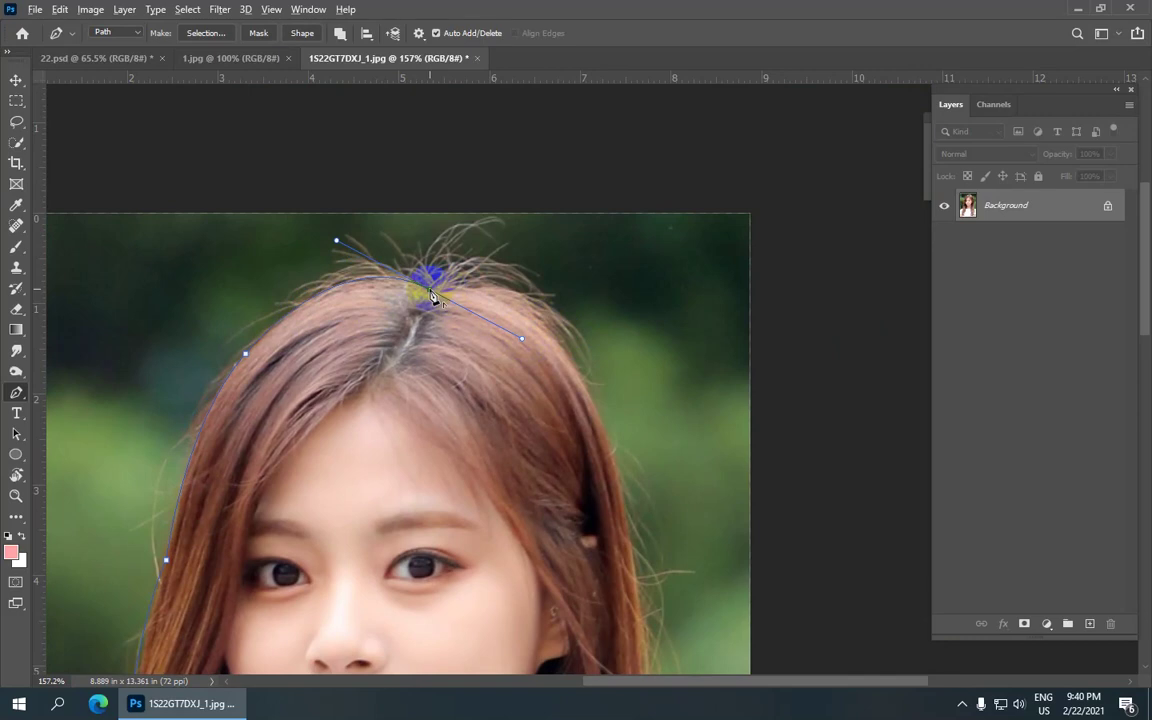
Carry the path over to the right side and down the right hair edge.
mouse_move(574, 316)
mouse_down()
mouse_move(604, 478)
mouse_move(630, 505)
mouse_up()
click(593, 398)
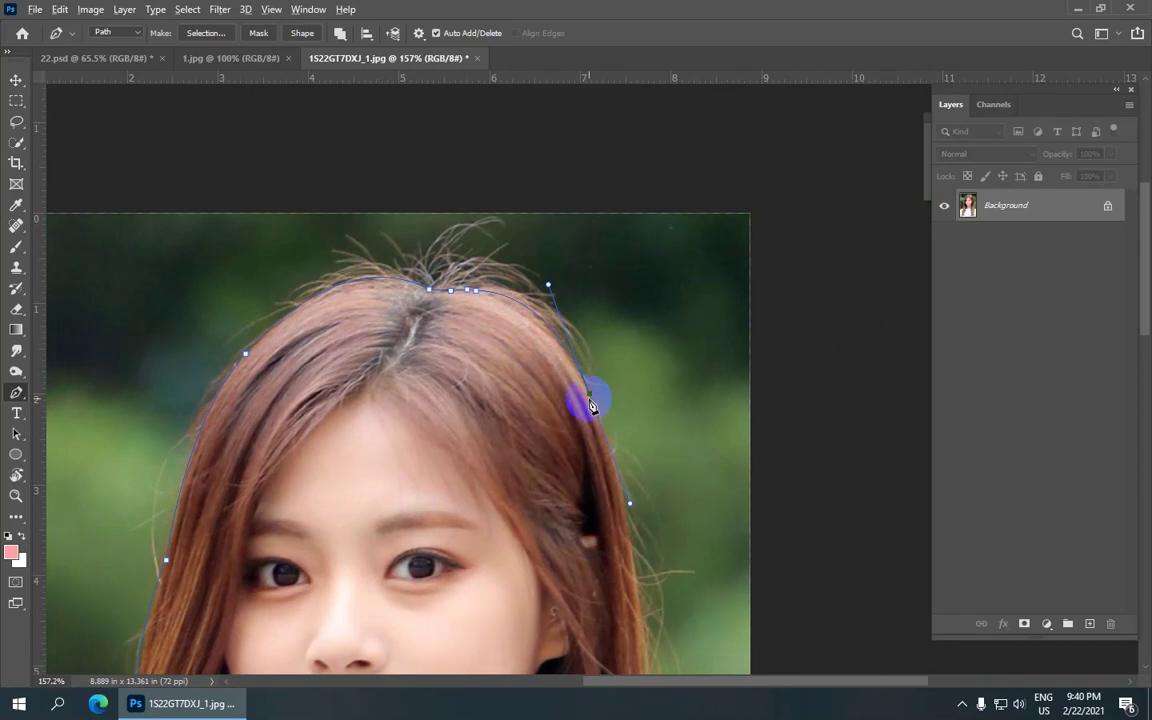
alt+click(592, 398)
drag(543, 416, 424, 237)
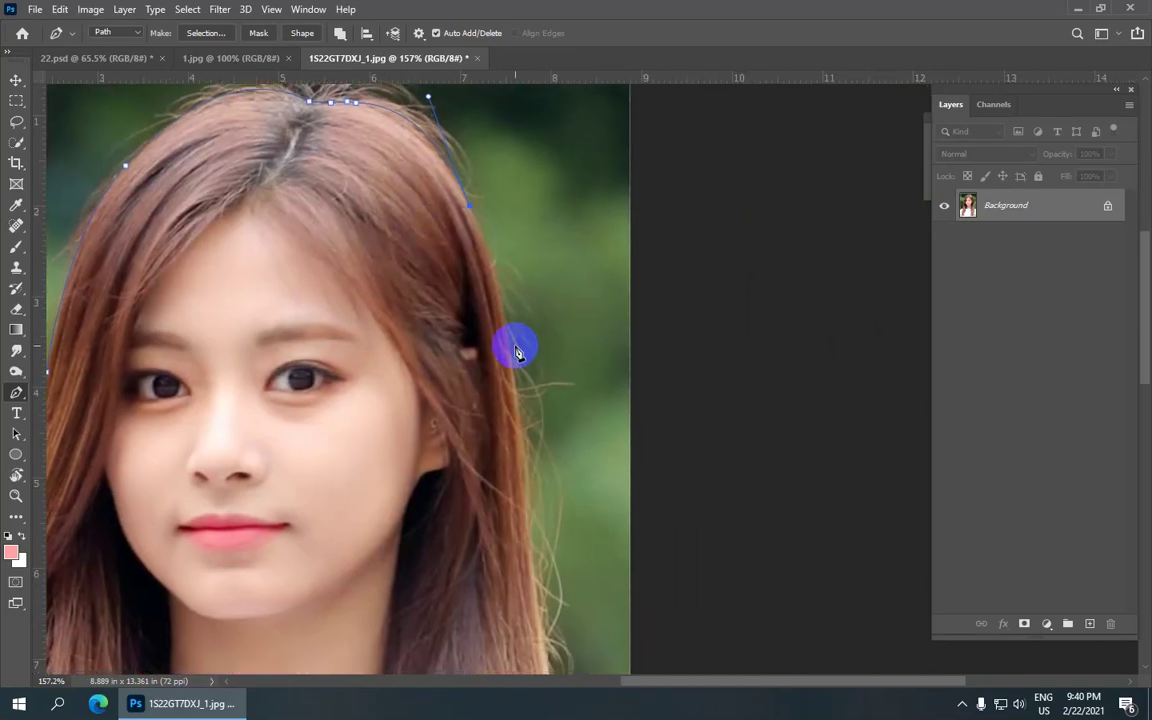
drag(511, 355, 516, 442)
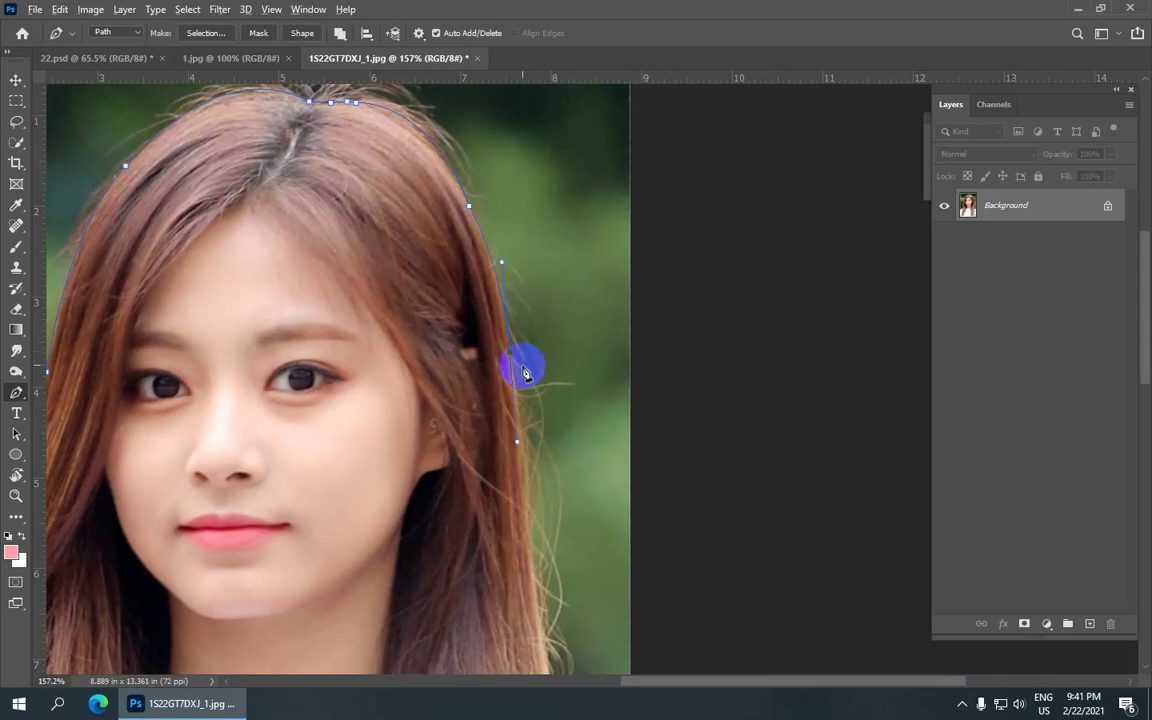
scroll(513, 358, down, 5)
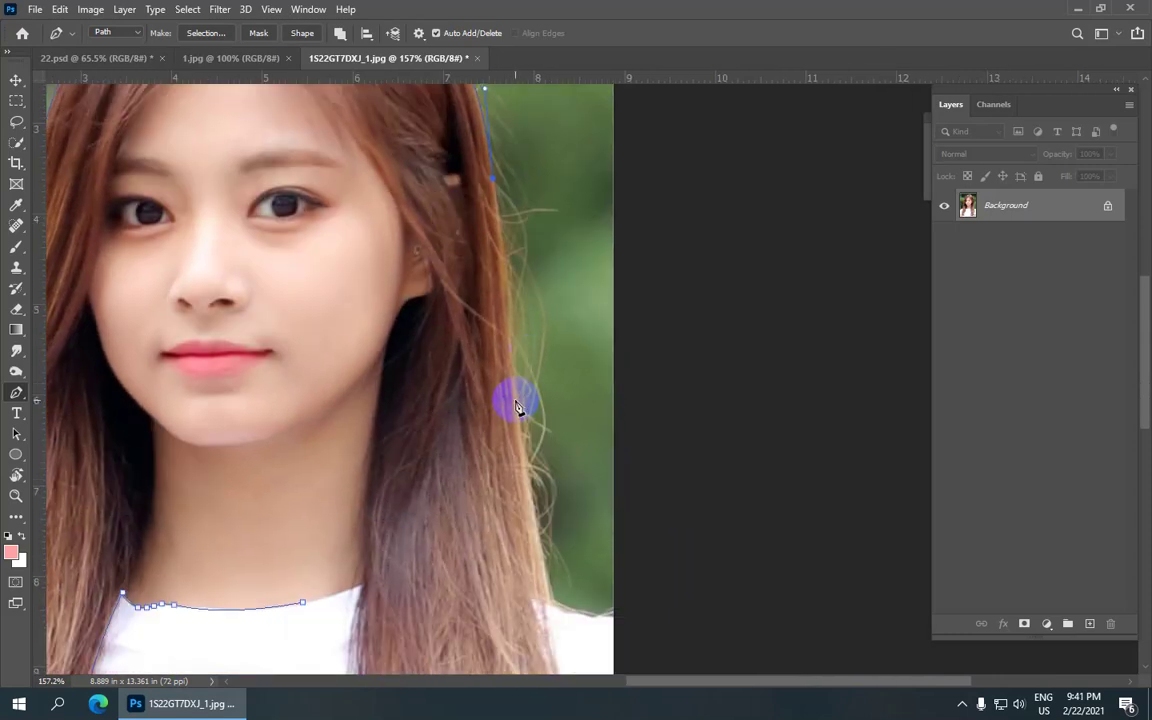
drag(517, 404, 518, 481)
scroll(488, 442, down, 5)
drag(505, 378, 518, 404)
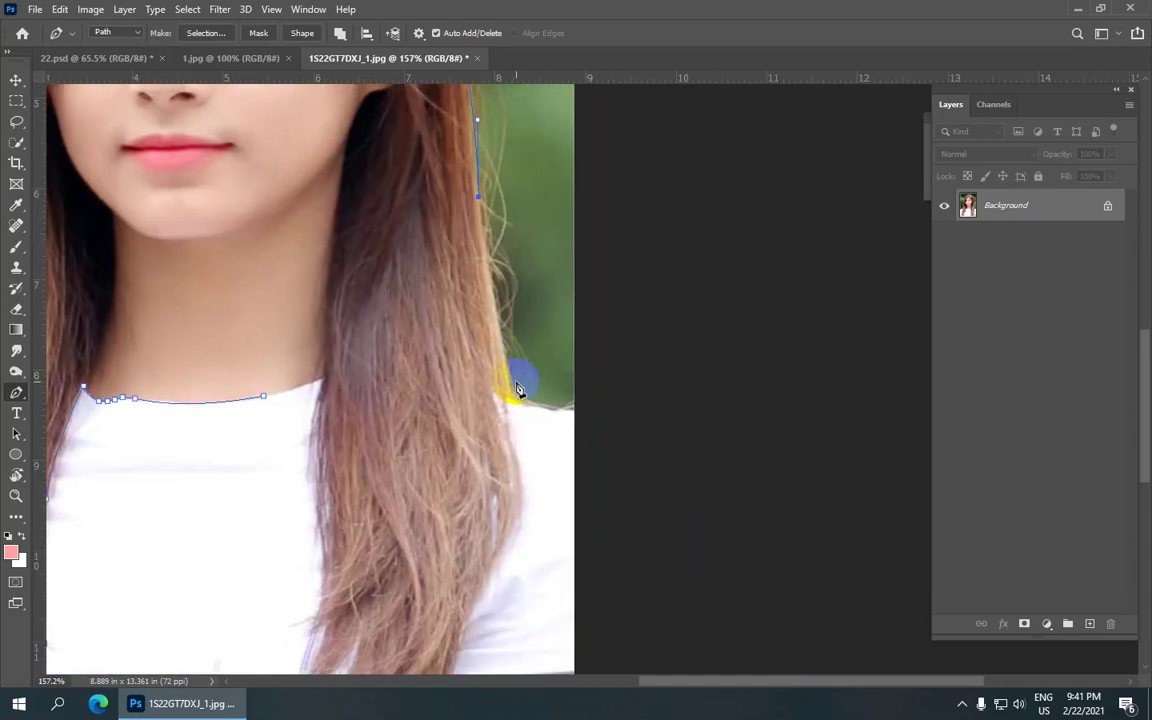
click(506, 410)
Trace further down the right hair edge and curve around the hair tips.
scroll(525, 485, down, 5)
click(563, 247)
drag(549, 314, 537, 334)
click(538, 331)
click(514, 375)
click(507, 397)
click(500, 419)
click(495, 438)
click(483, 469)
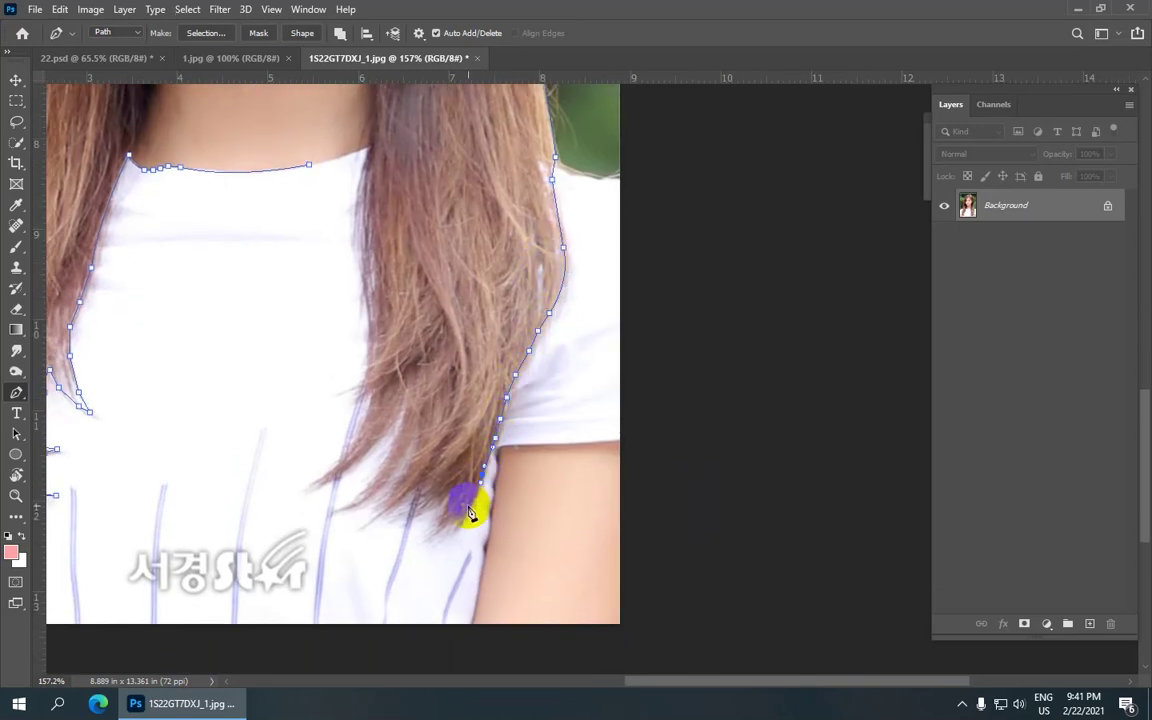
click(470, 513)
drag(448, 520, 430, 535)
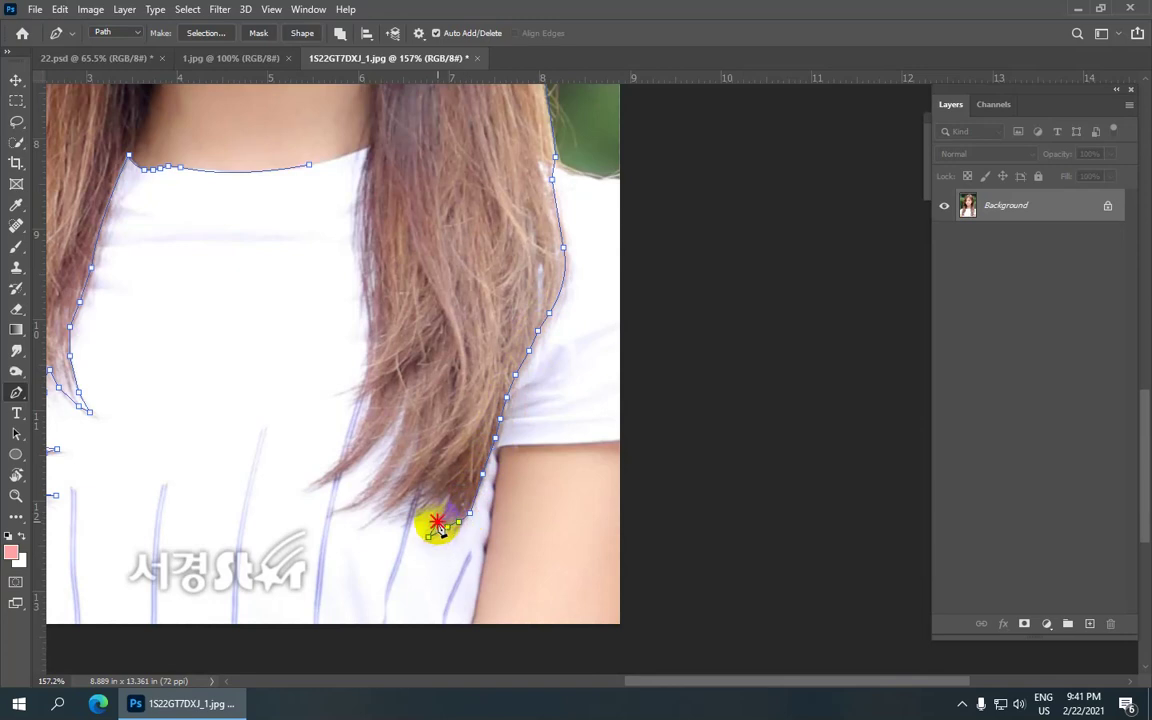
Trace leftward around the individual strand tips at the bottom of the hair.
click(437, 510)
click(403, 517)
click(385, 518)
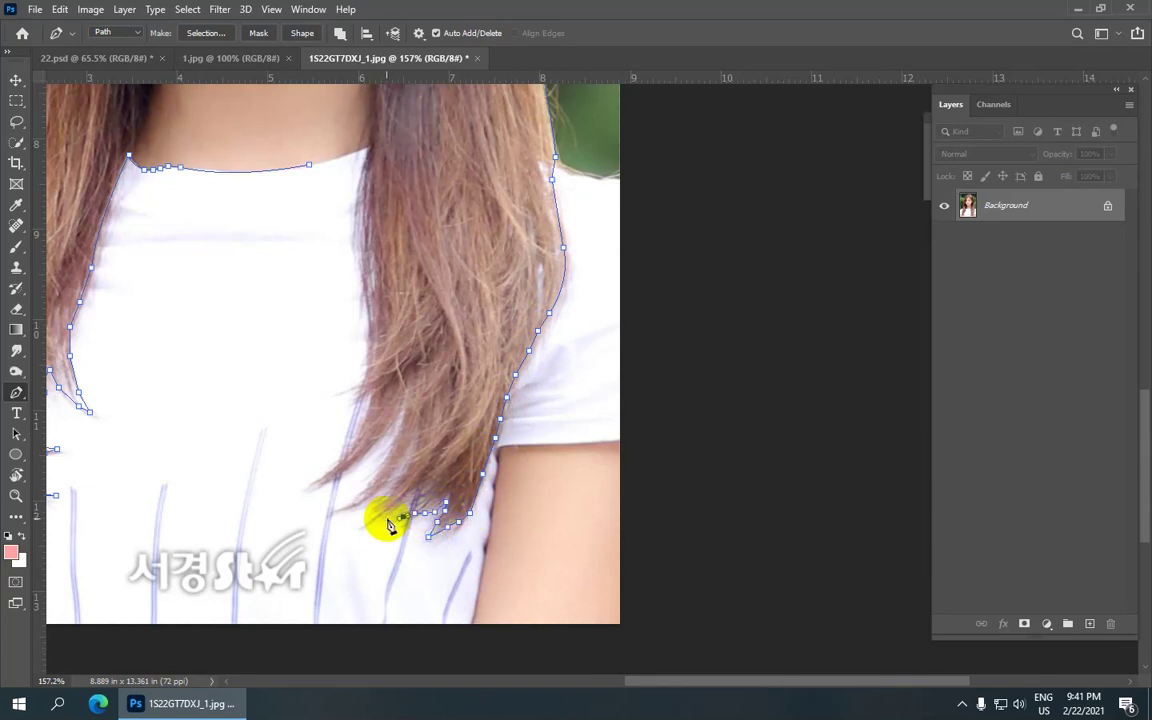
click(361, 523)
click(361, 501)
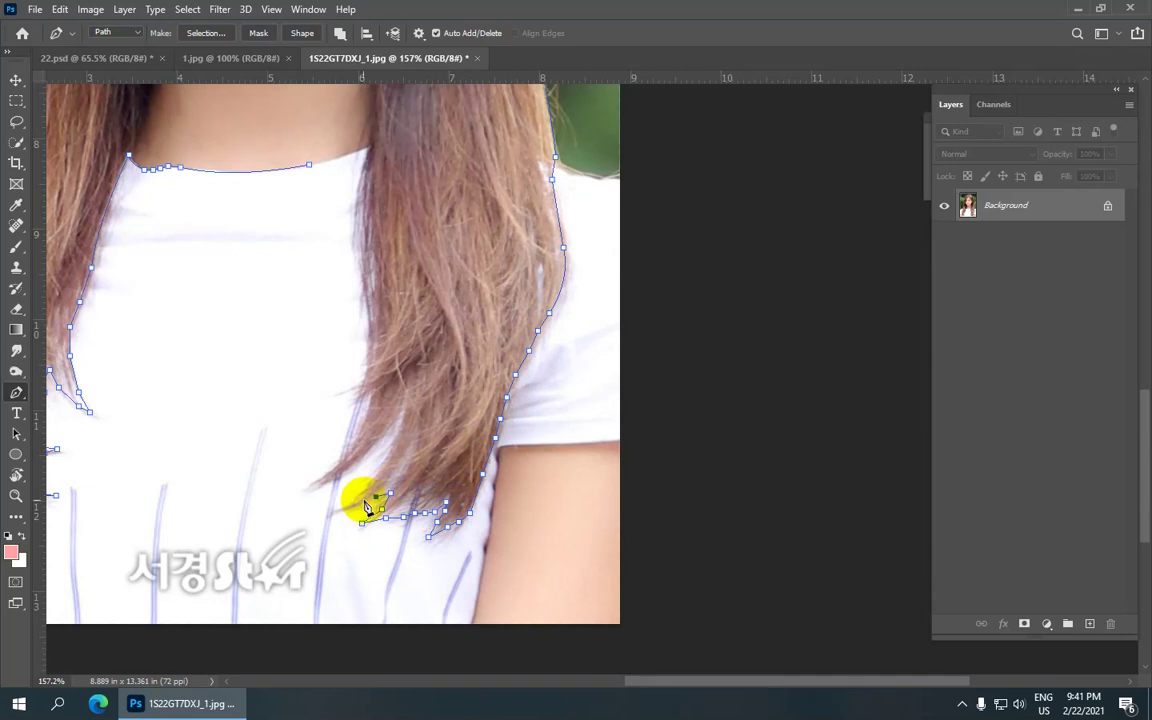
click(335, 510)
click(376, 470)
click(390, 452)
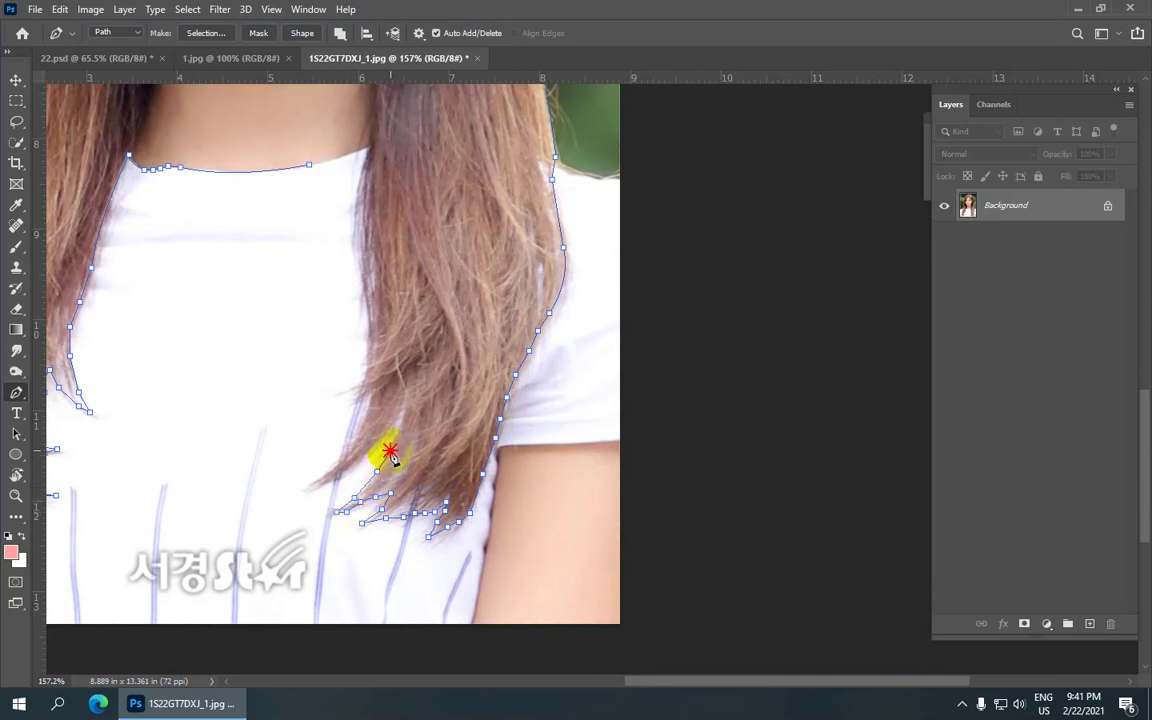
click(377, 440)
click(358, 455)
click(321, 478)
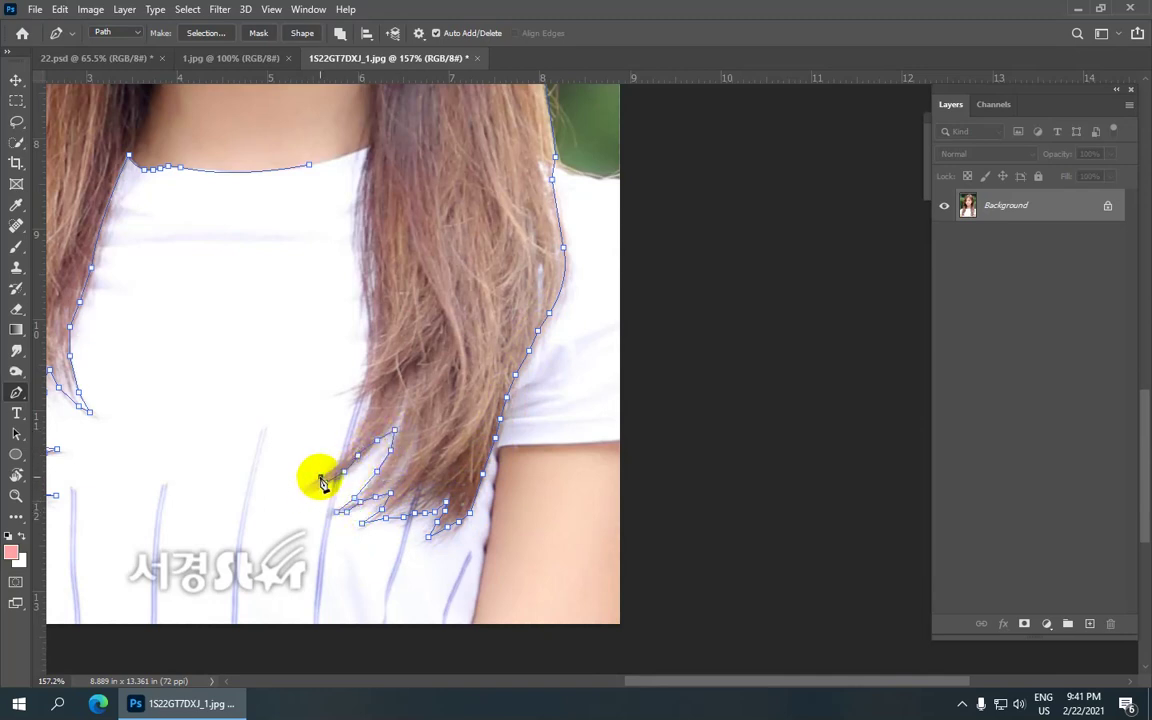
Climb the inner hair edge with anchors up to the collar by the neck.
click(357, 440)
click(366, 414)
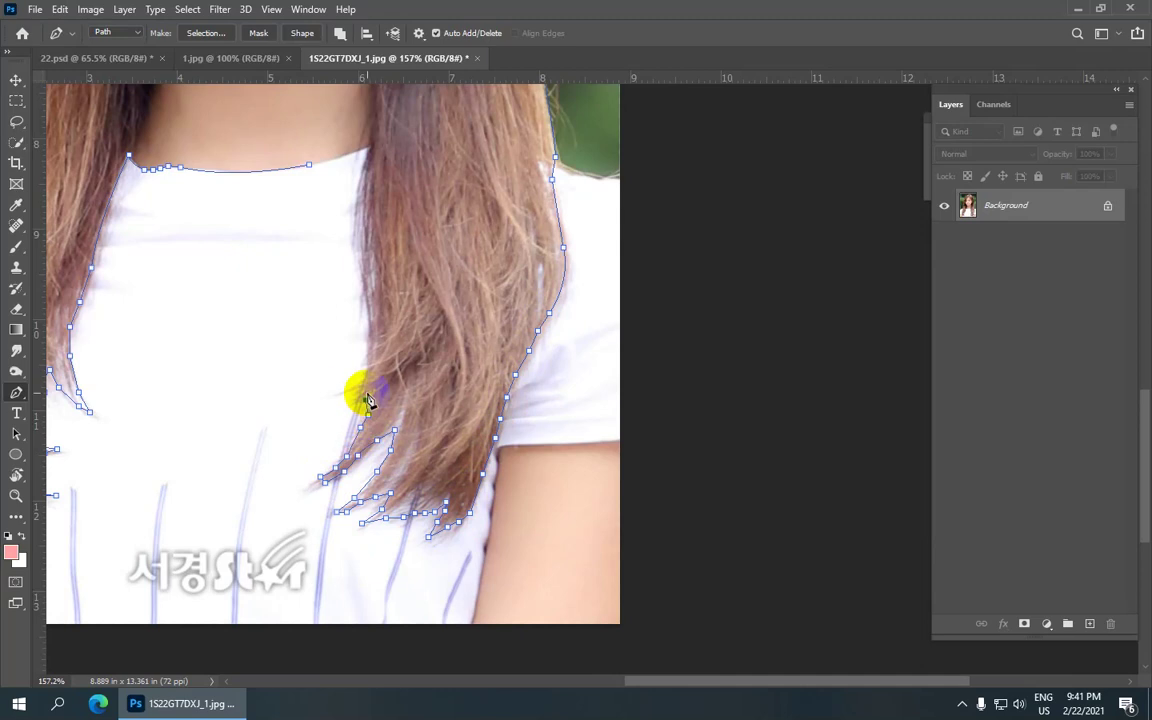
click(360, 381)
click(364, 344)
click(368, 316)
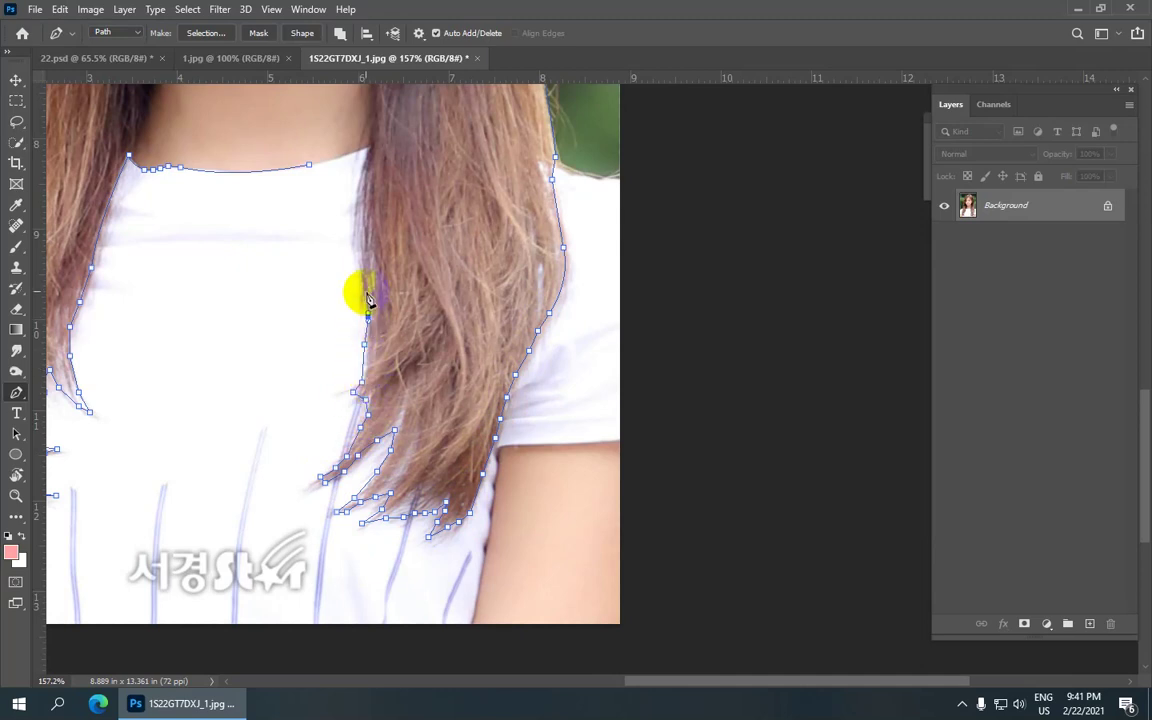
click(355, 243)
click(355, 215)
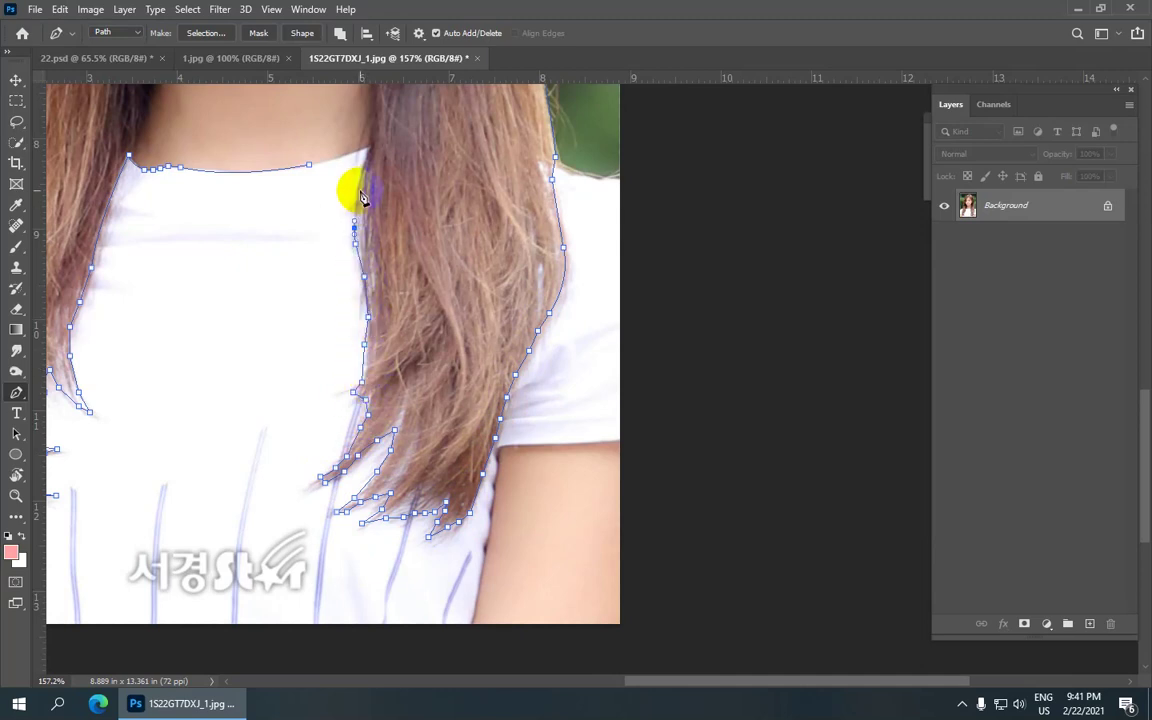
mouse_move(360, 172)
mouse_down()
mouse_move(380, 145)
mouse_move(369, 156)
mouse_up()
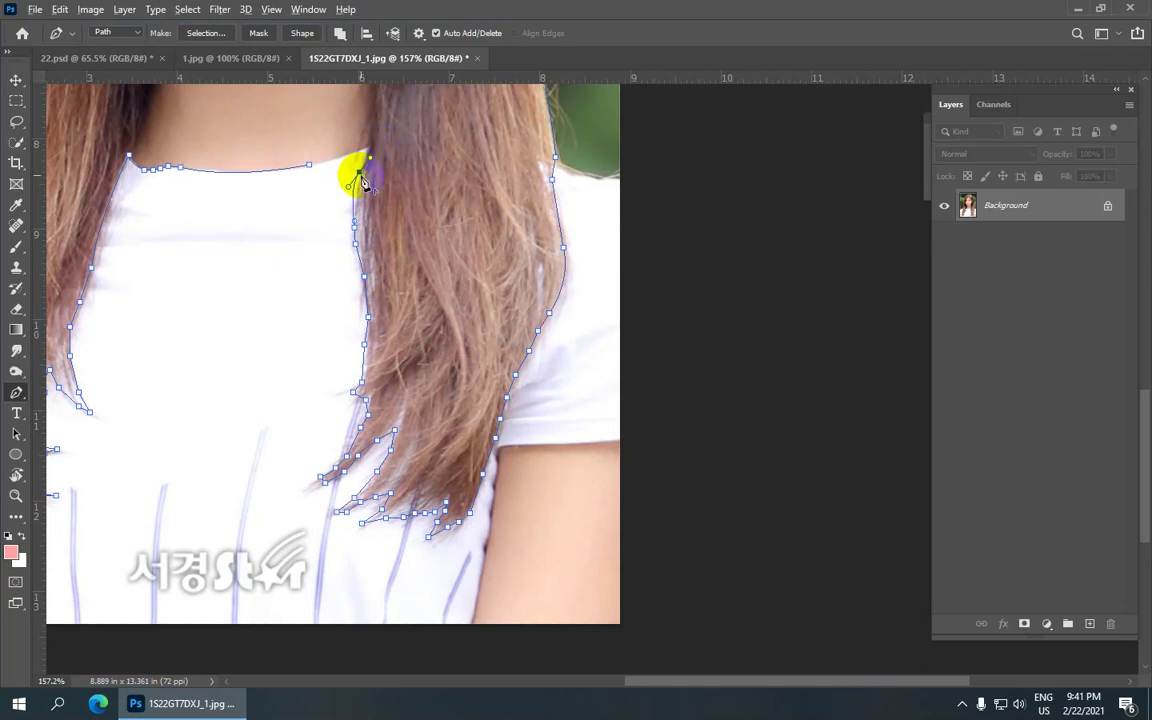
click(369, 148)
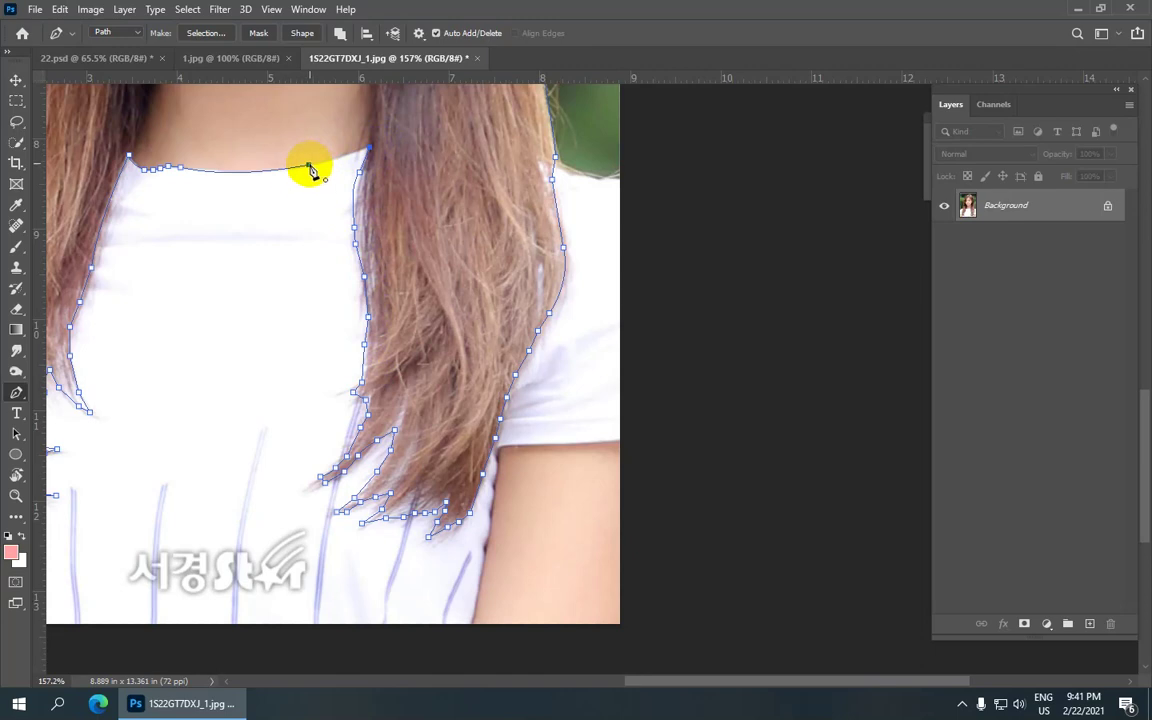
Turn the traced path into a selection with a 1 px feather.
scroll(311, 175, down, 5)
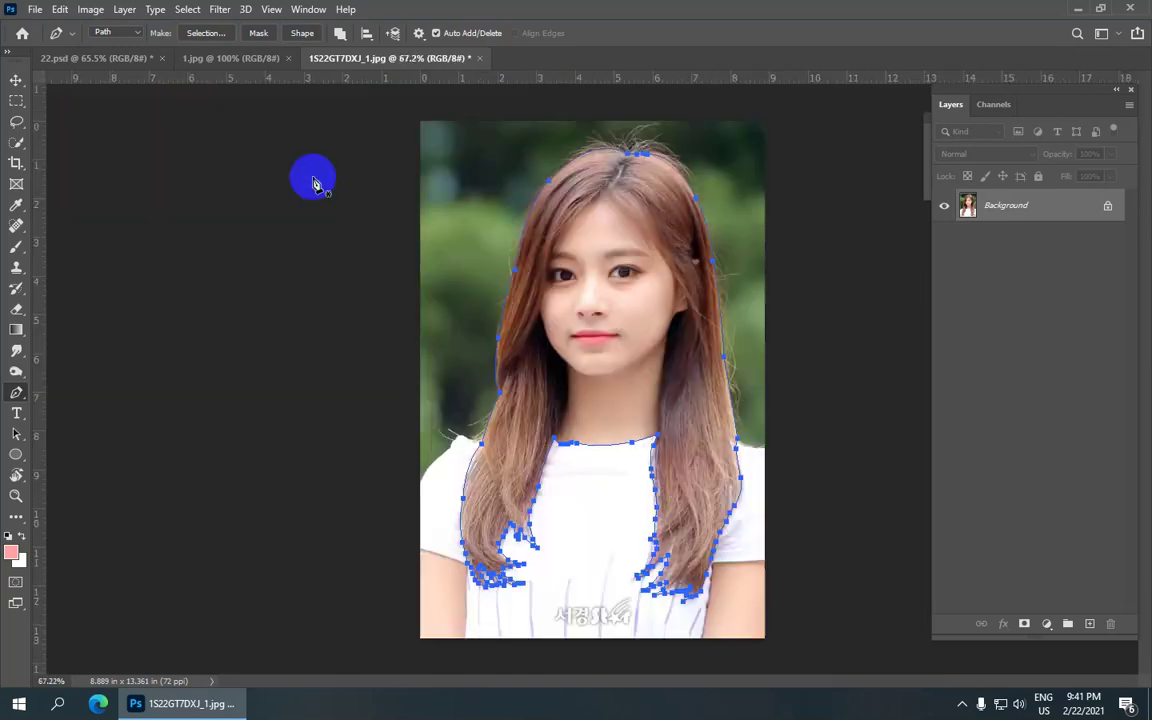
scroll(568, 323, up, 3)
scroll(575, 315, up, 2)
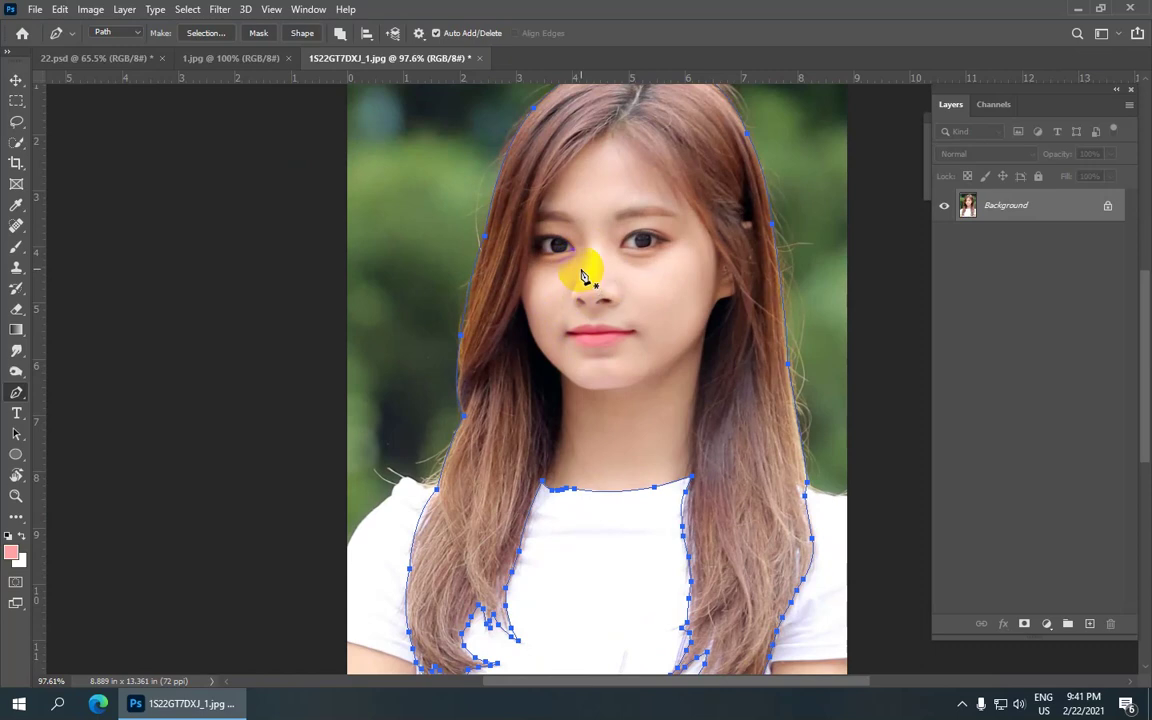
right_click(584, 276)
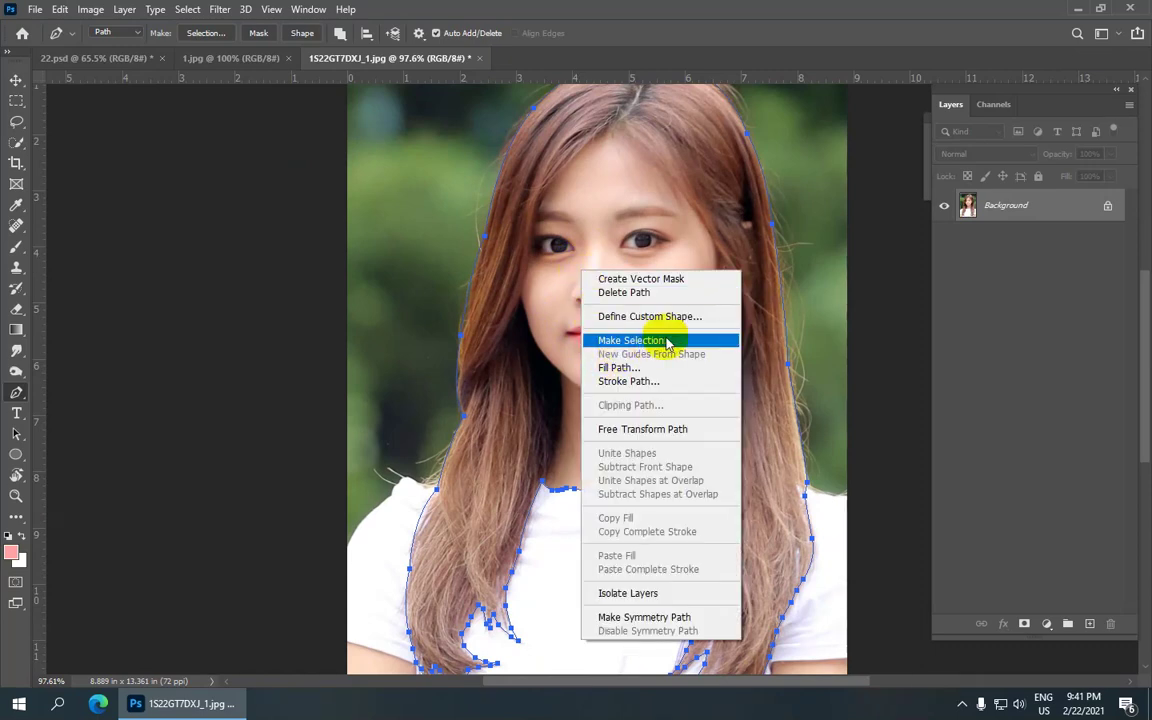
click(680, 341)
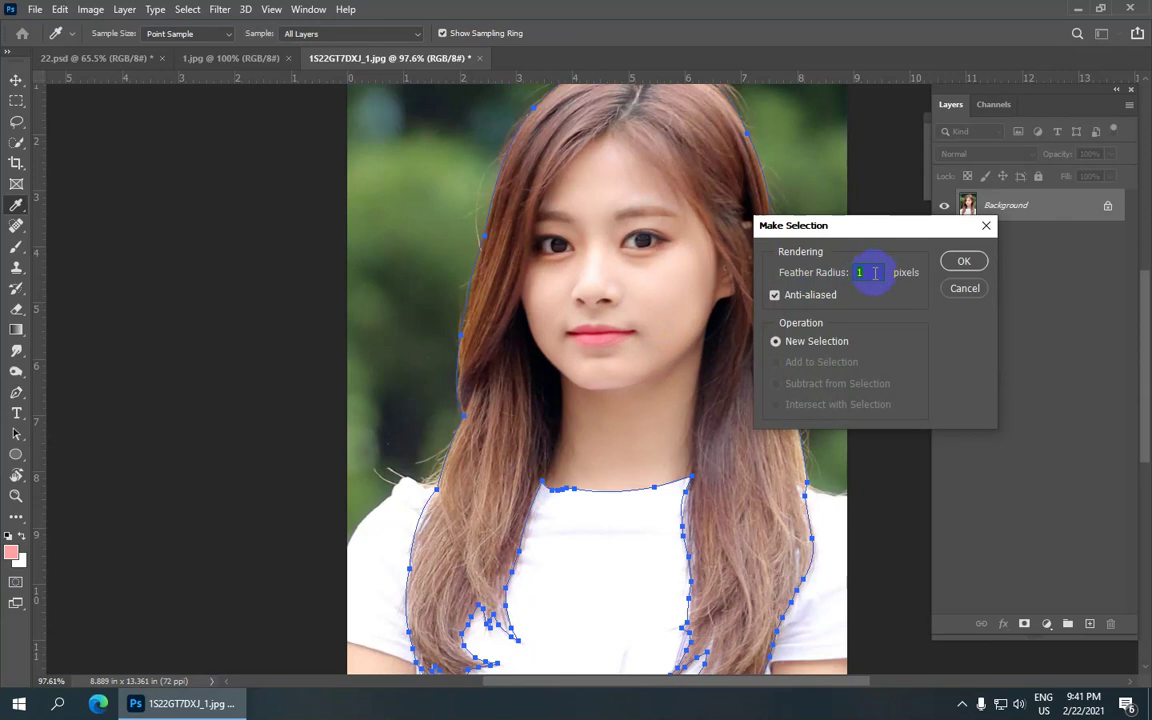
click(963, 262)
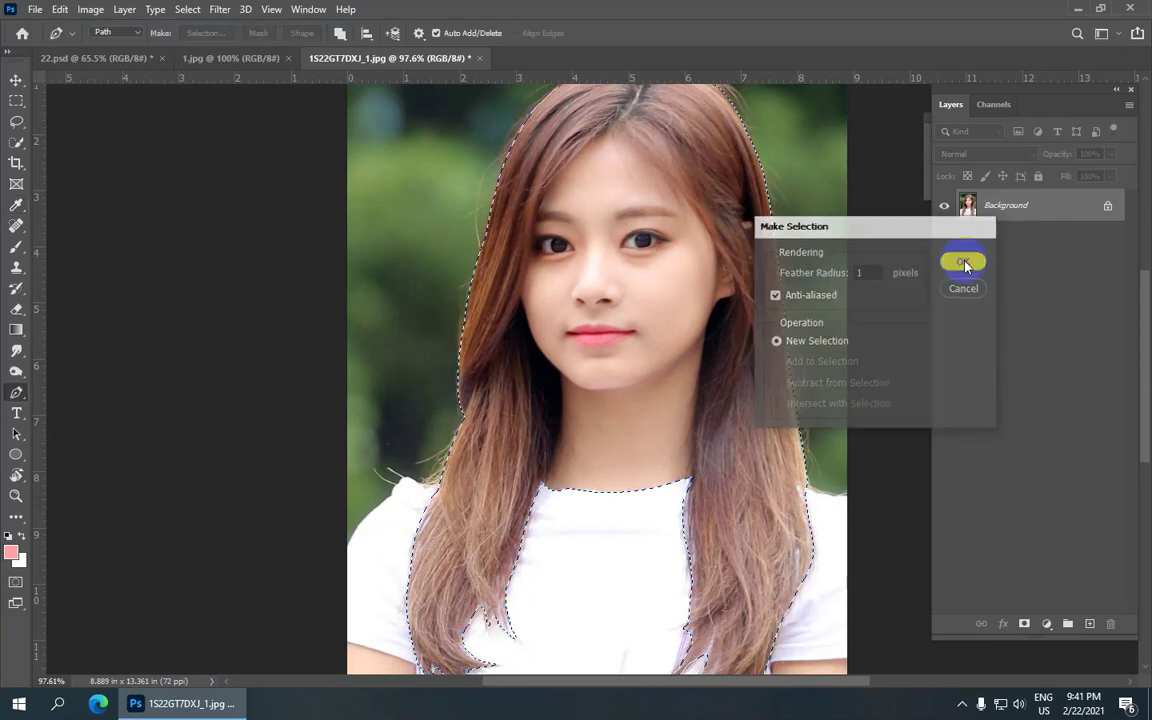
Copy the selection to Layer 1 via Copy, hide Background, and show 1.jpg.
scroll(497, 318, down, 1)
scroll(497, 318, down, 1)
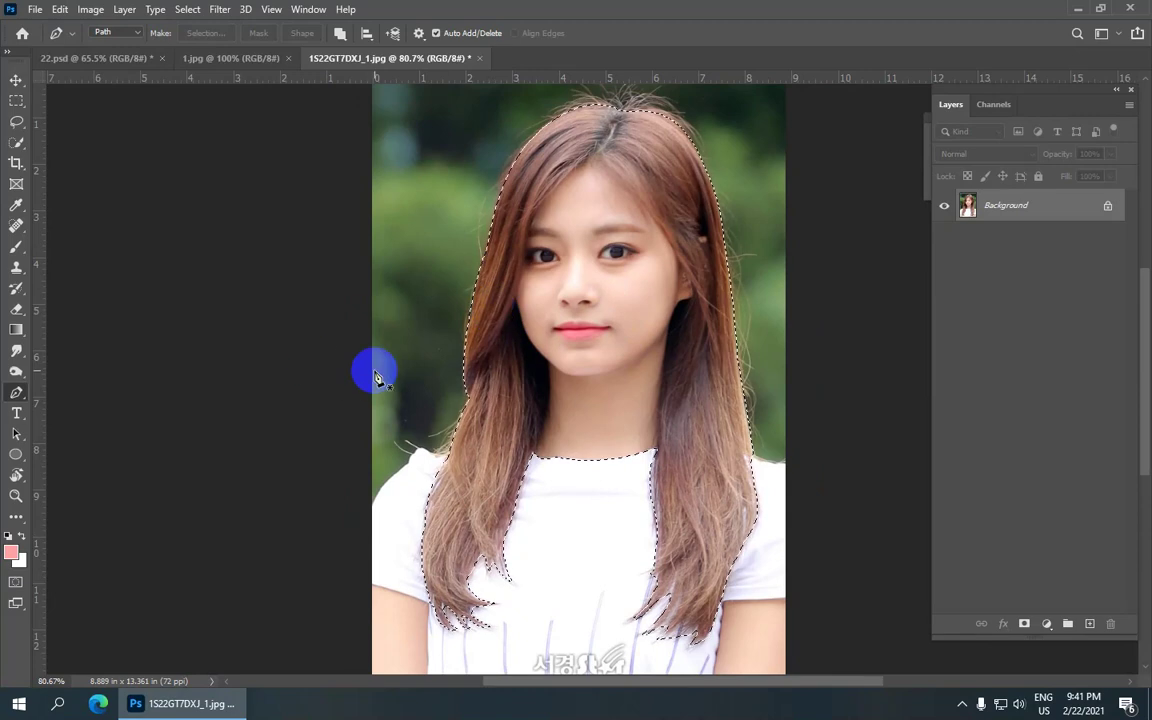
click(124, 9)
mouse_move(220, 27)
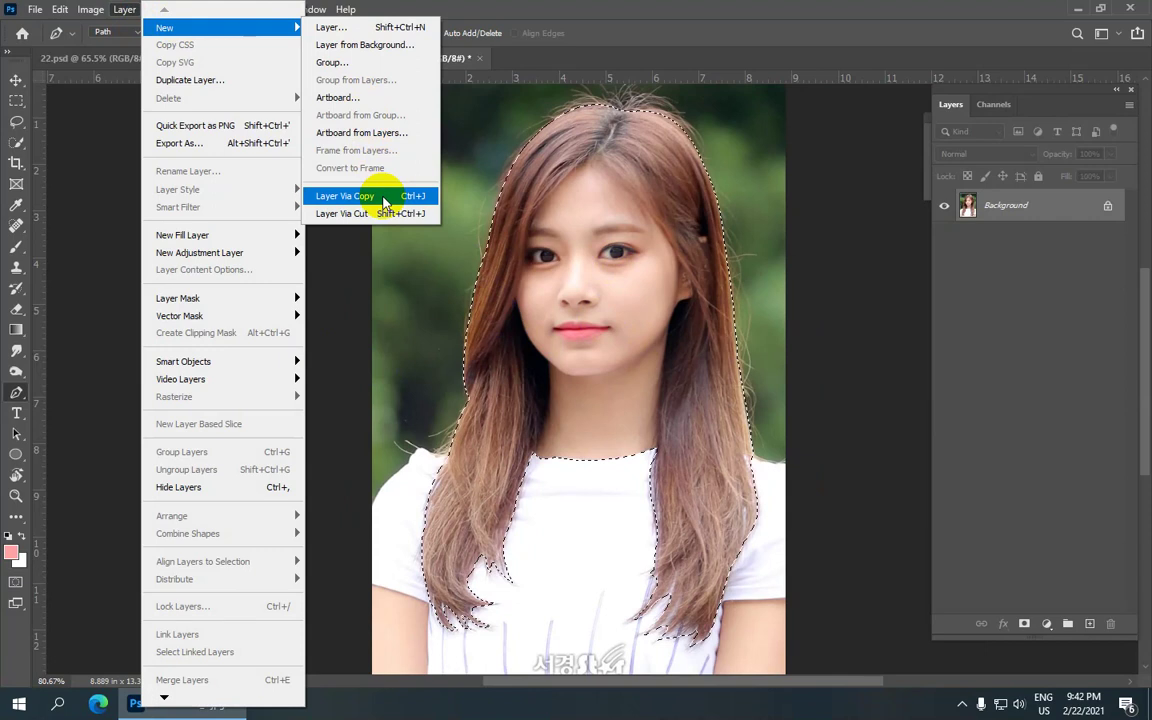
click(384, 198)
click(945, 238)
click(945, 238)
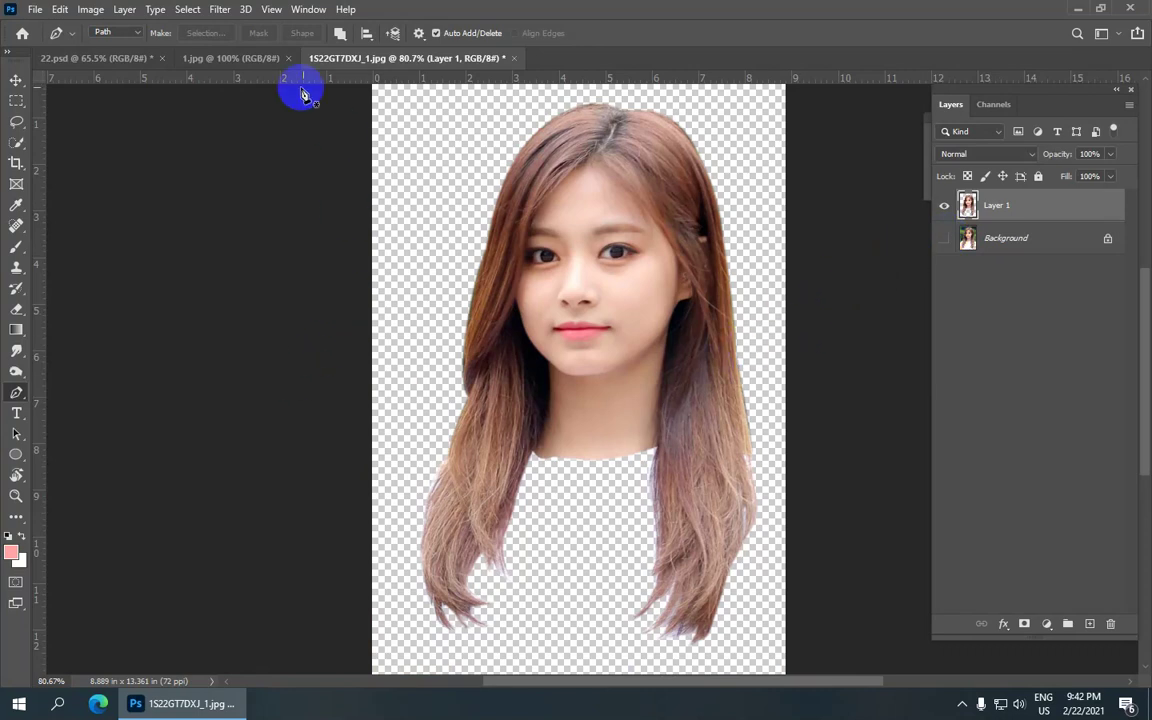
click(236, 60)
Start the Pen path at the bow tie and trace up the collar, jaw and face edge.
scroll(628, 392, up, 3)
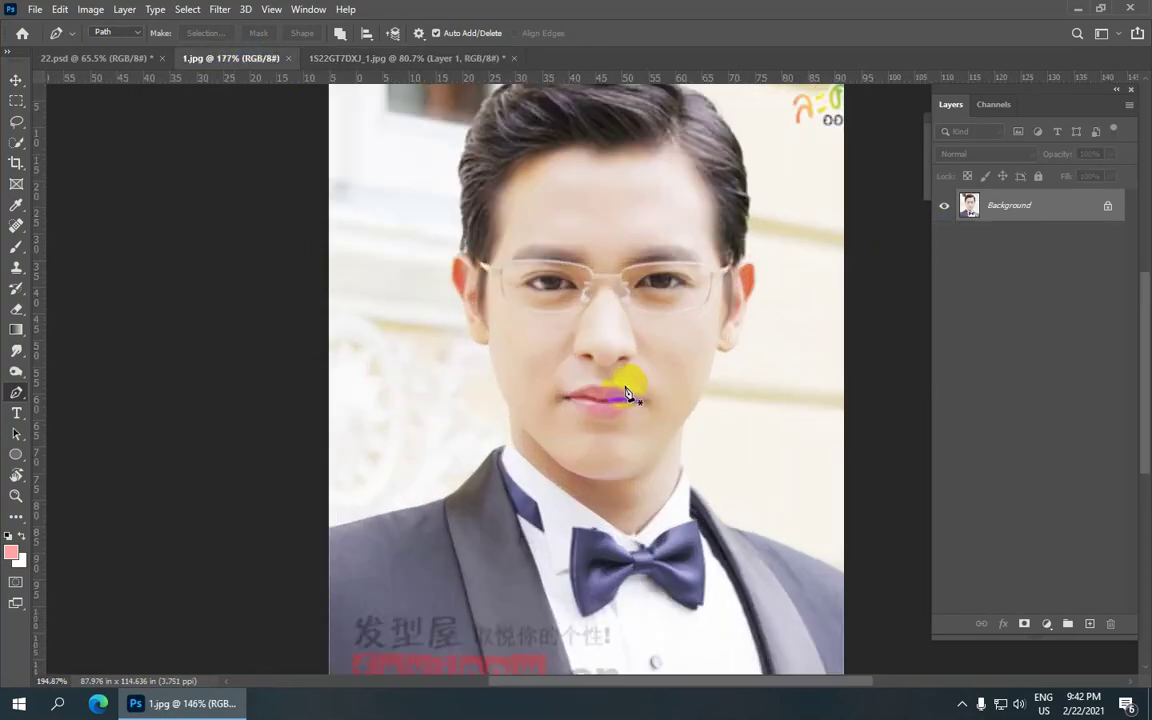
scroll(591, 360, down, 1)
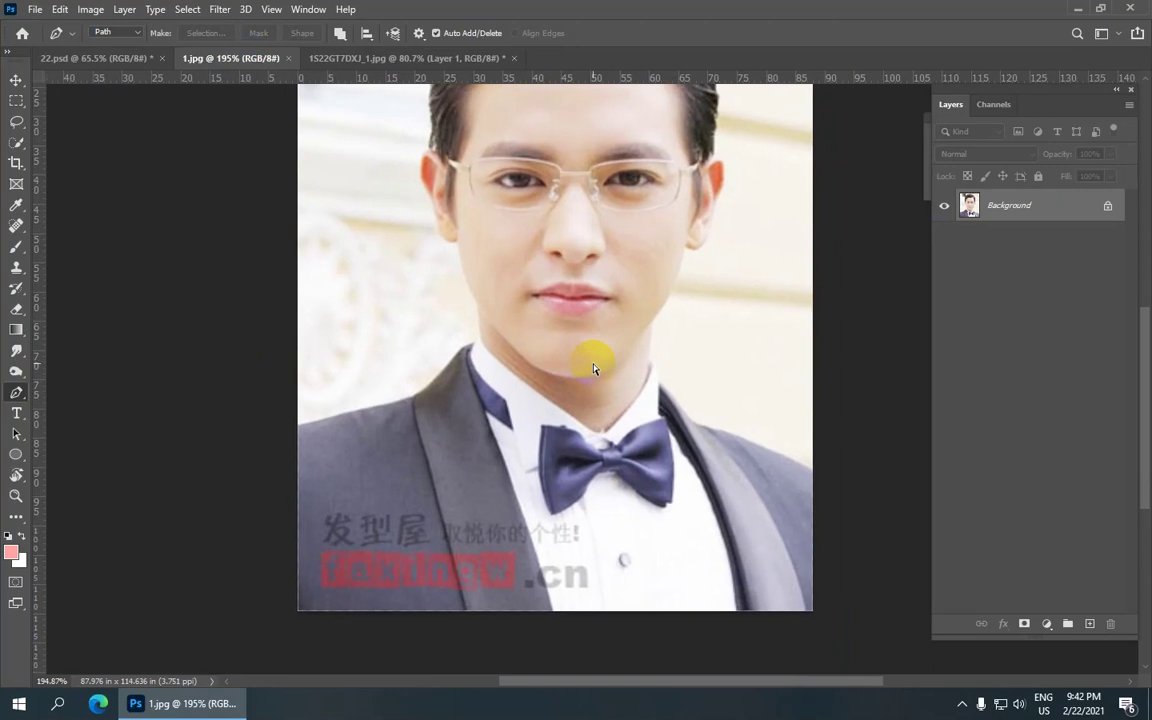
scroll(594, 408, up, 2)
scroll(553, 310, down, 1)
scroll(545, 320, down, 1)
click(538, 328)
click(522, 305)
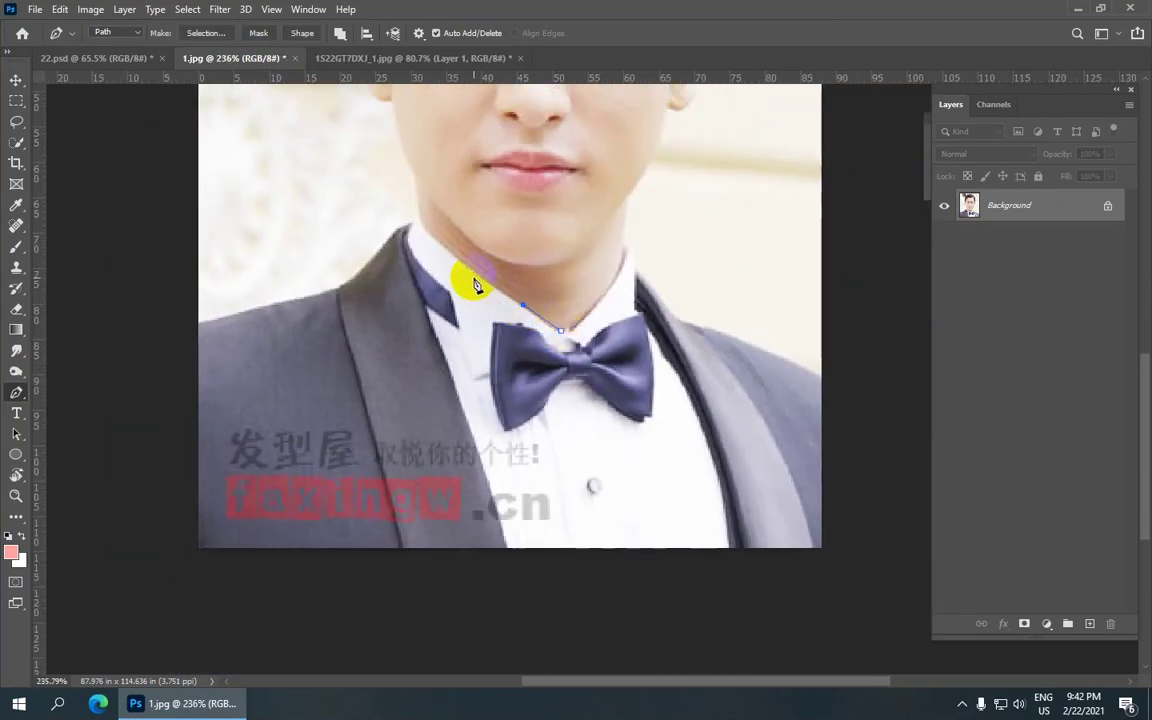
click(450, 253)
click(428, 231)
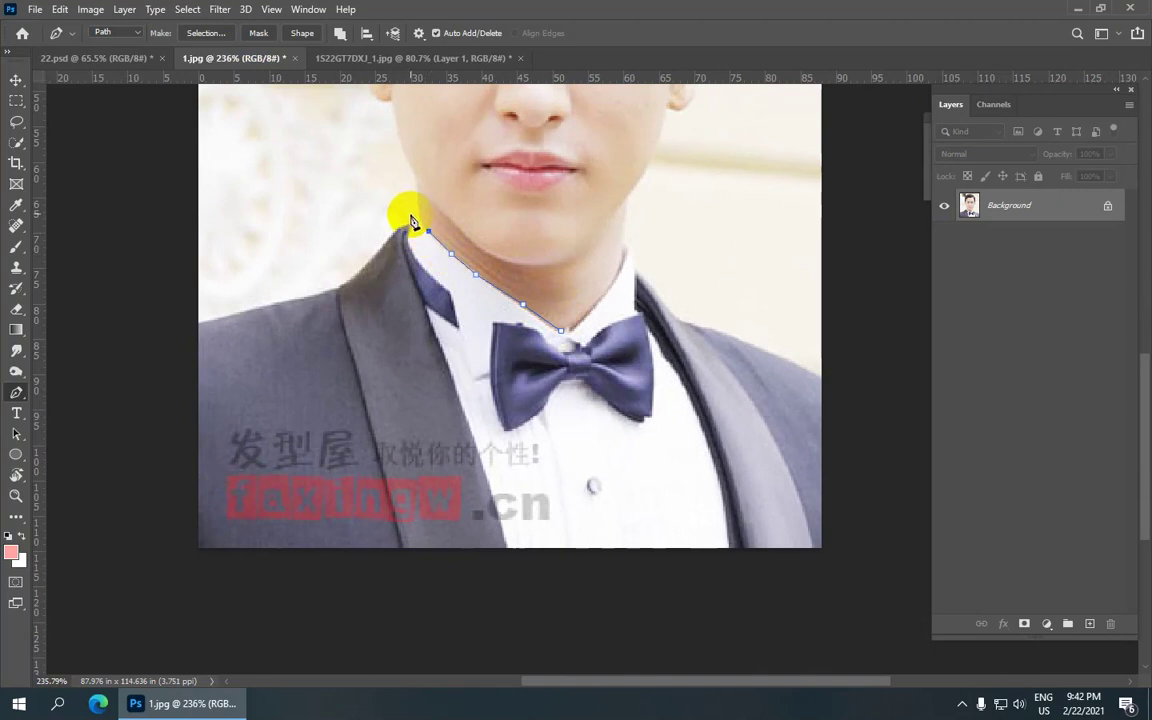
click(416, 210)
click(403, 157)
click(388, 115)
click(396, 86)
Continue the path with curved and corner points around the left ear.
scroll(396, 86, up, 2)
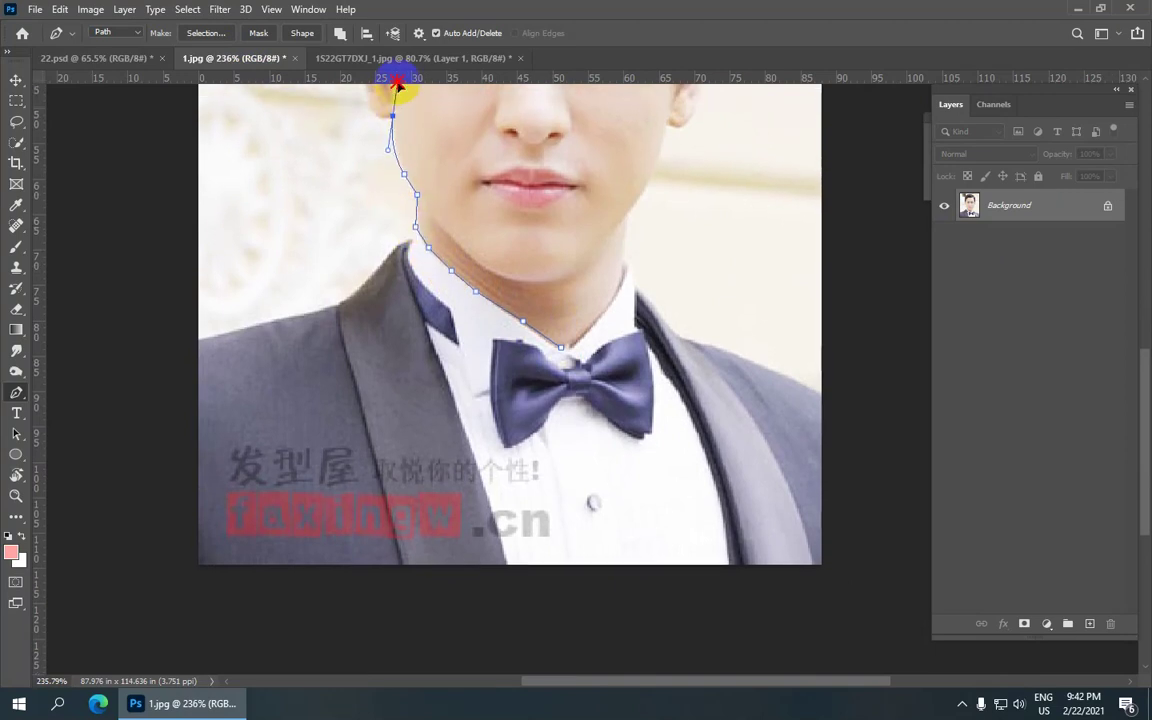
scroll(395, 125, up, 5)
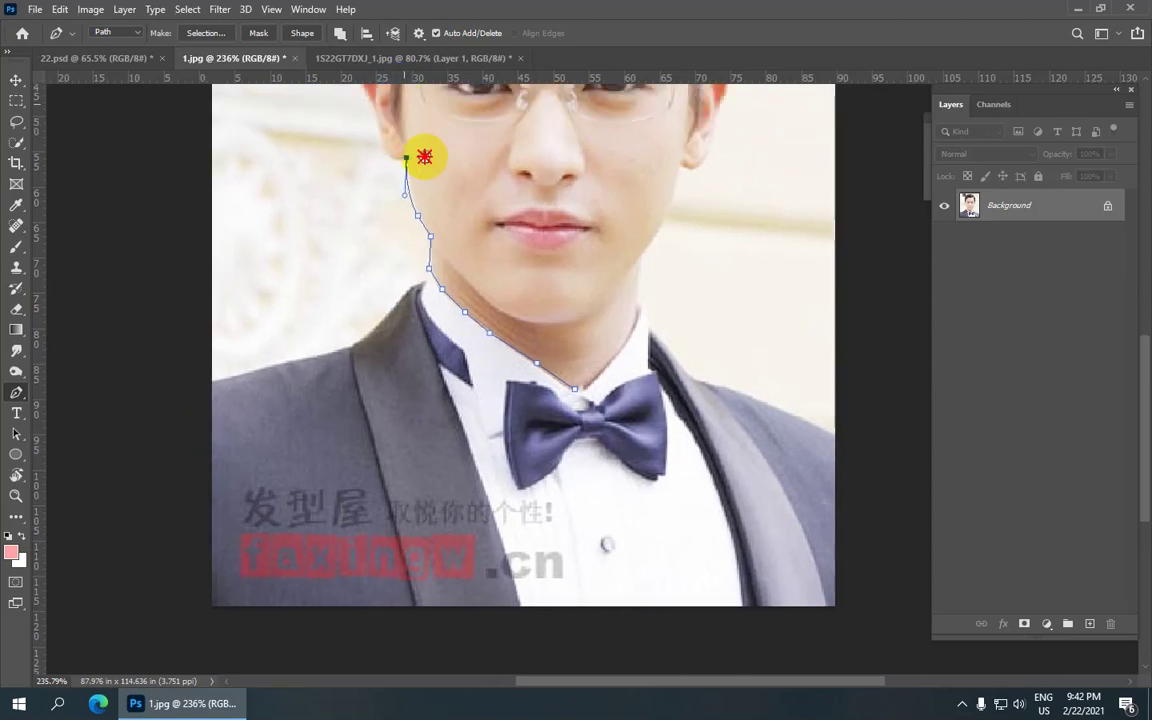
scroll(395, 125, left, 2)
click(431, 320)
click(434, 297)
drag(438, 270, 432, 238)
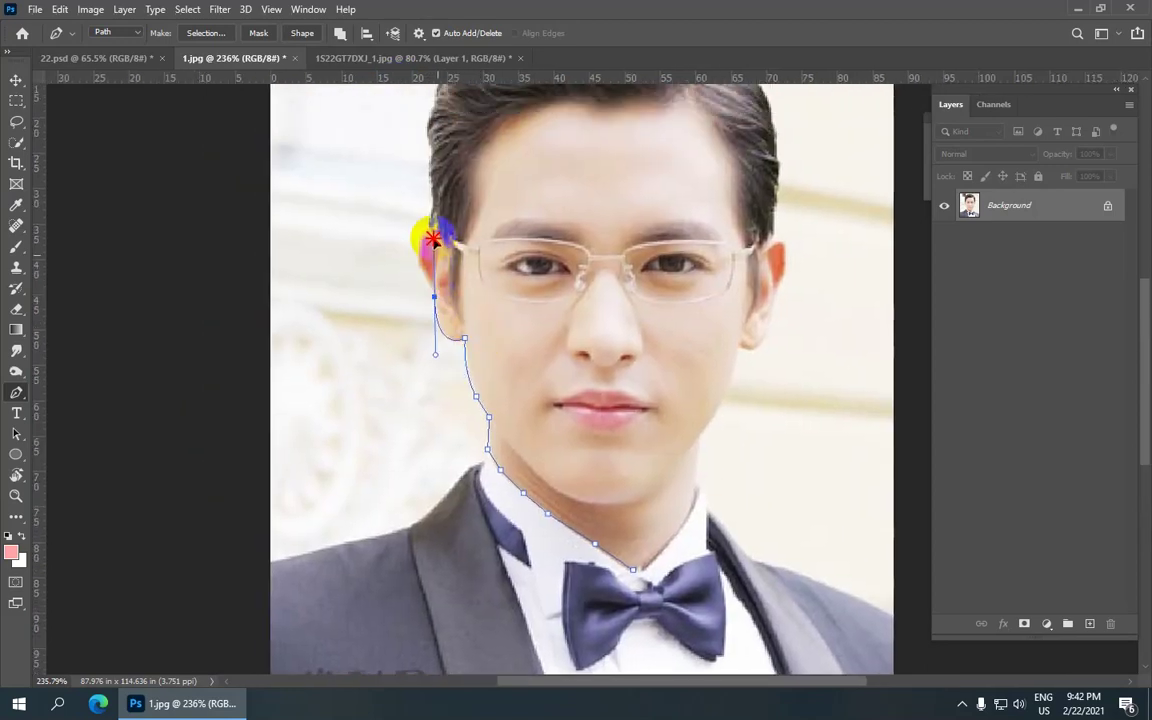
alt+click(434, 298)
alt+click(434, 299)
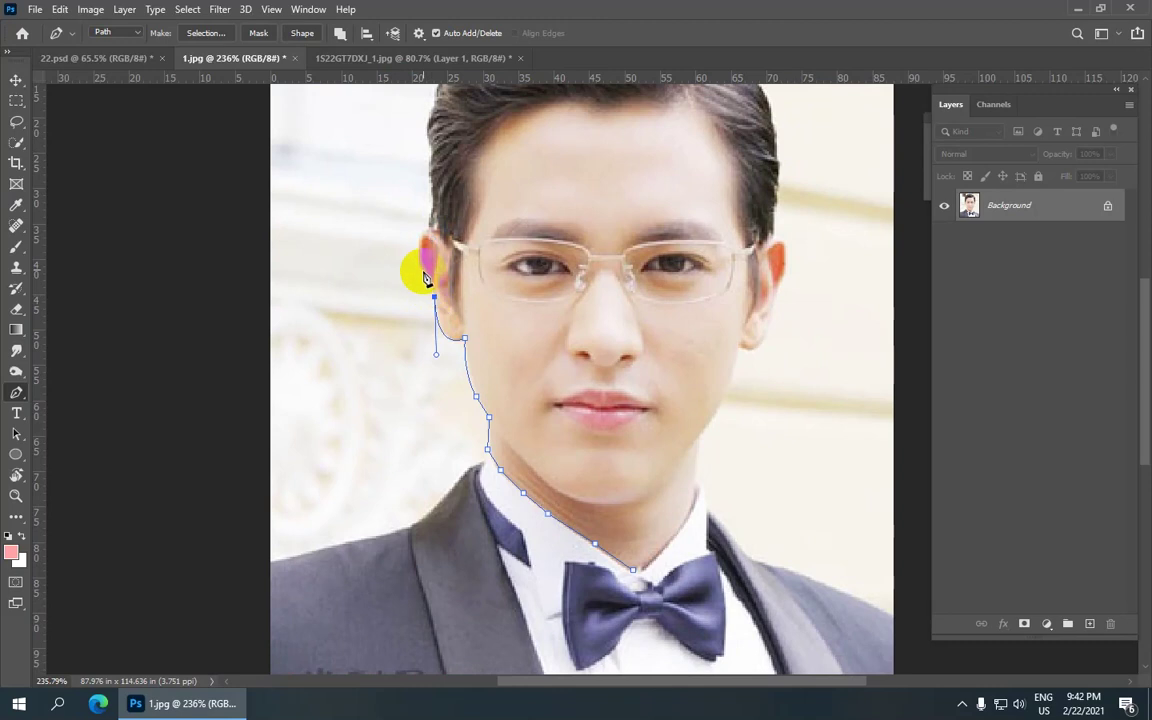
mouse_move(421, 272)
mouse_down()
mouse_move(416, 255)
mouse_move(433, 230)
mouse_up()
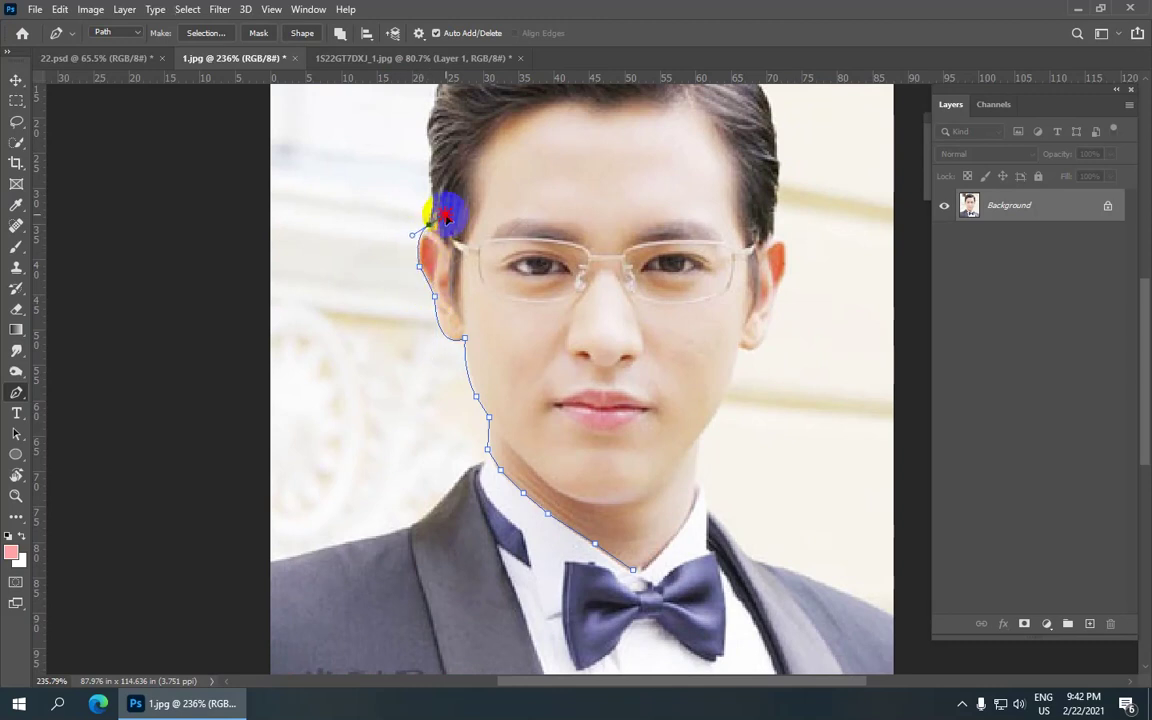
drag(430, 228, 389, 421)
scroll(415, 372, down, 1)
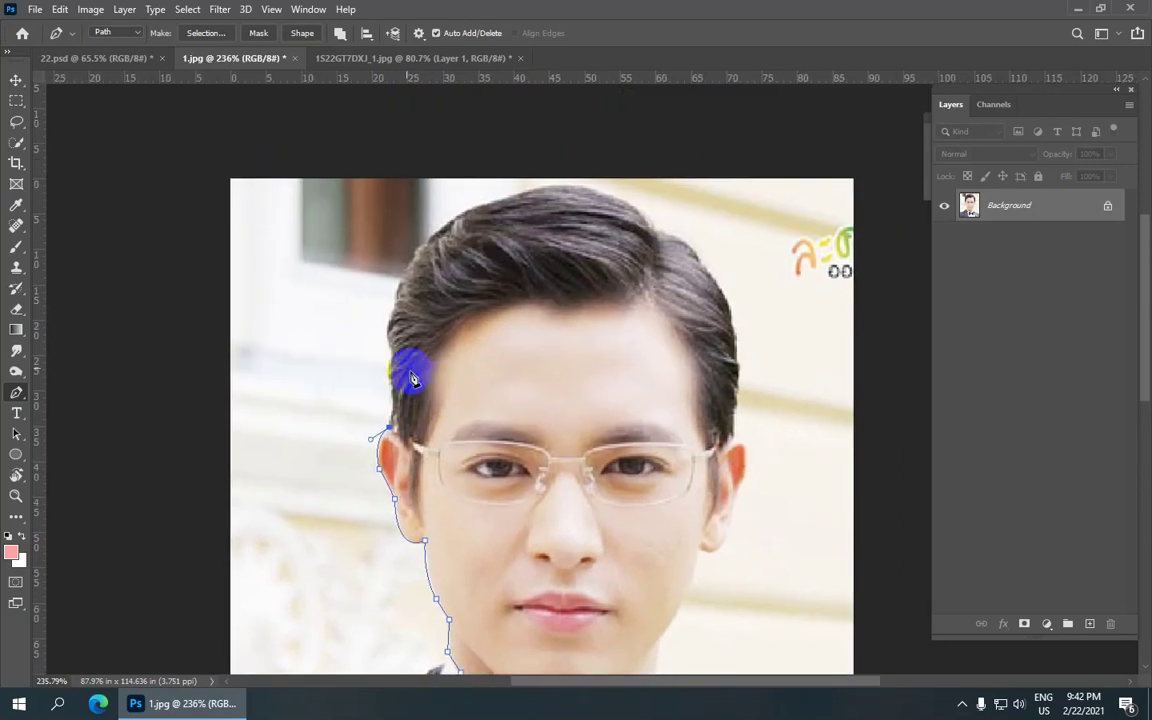
scroll(400, 350, down, 1)
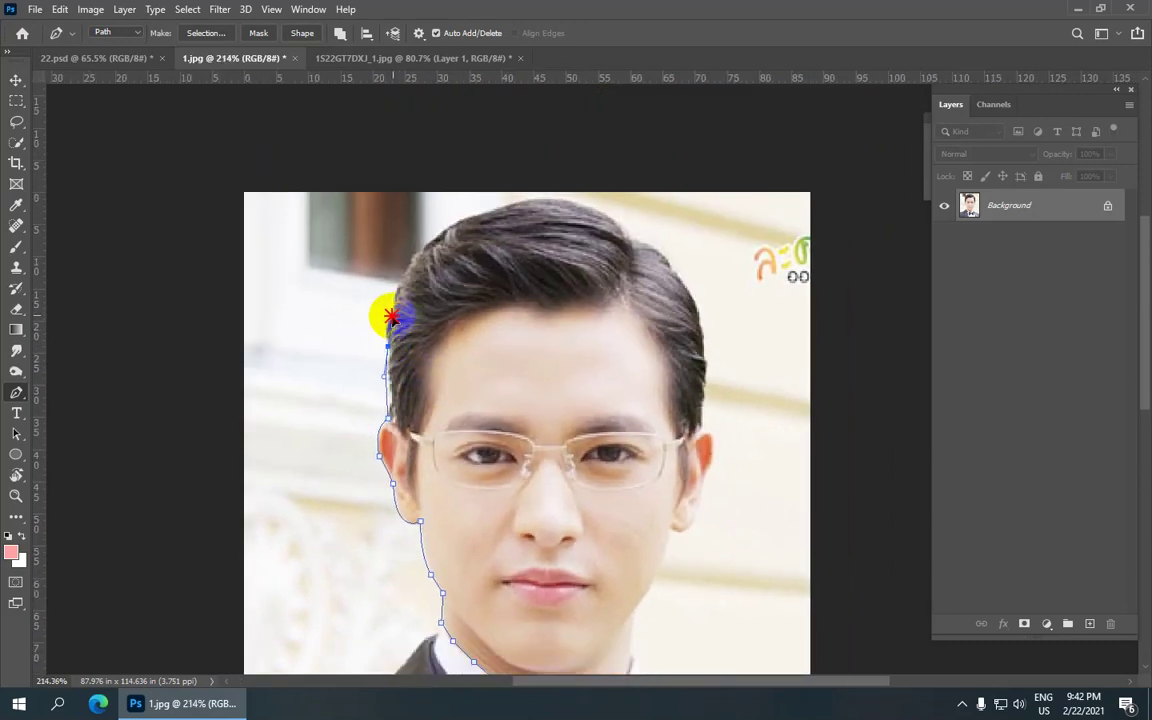
Trace the path over the top of the hair and around the right ear.
mouse_move(387, 323)
mouse_down()
mouse_move(393, 356)
mouse_move(398, 297)
mouse_up()
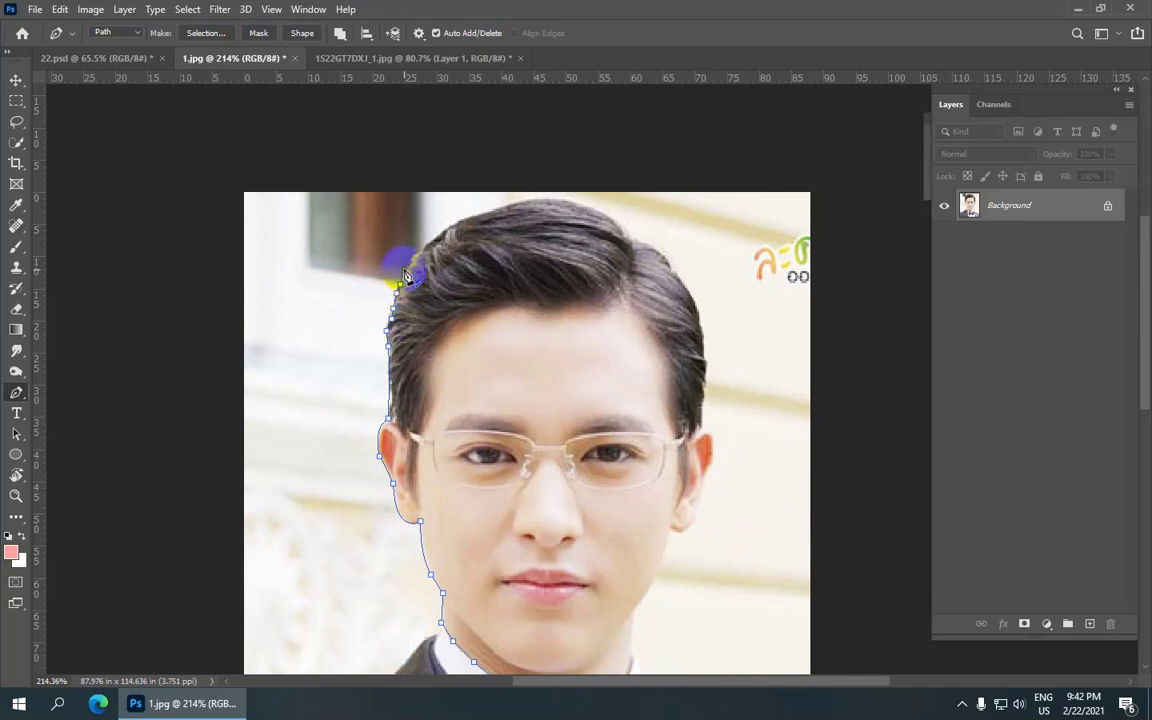
click(425, 246)
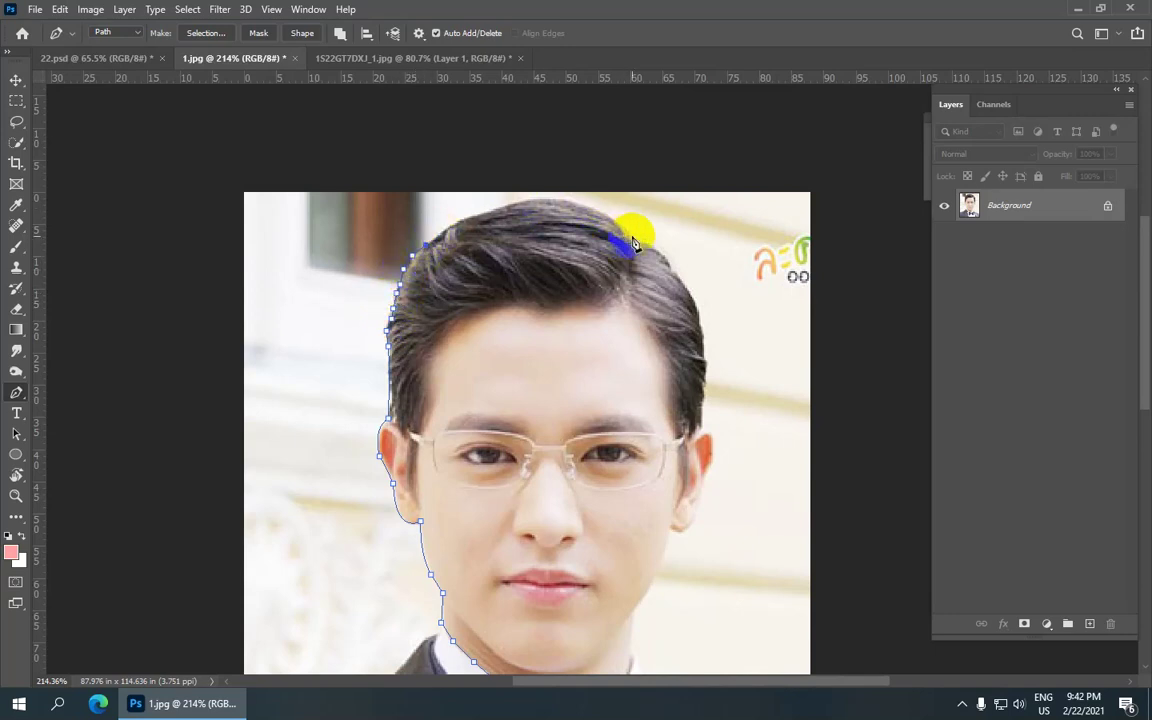
mouse_move(634, 244)
mouse_down()
mouse_move(749, 346)
mouse_move(720, 333)
mouse_up()
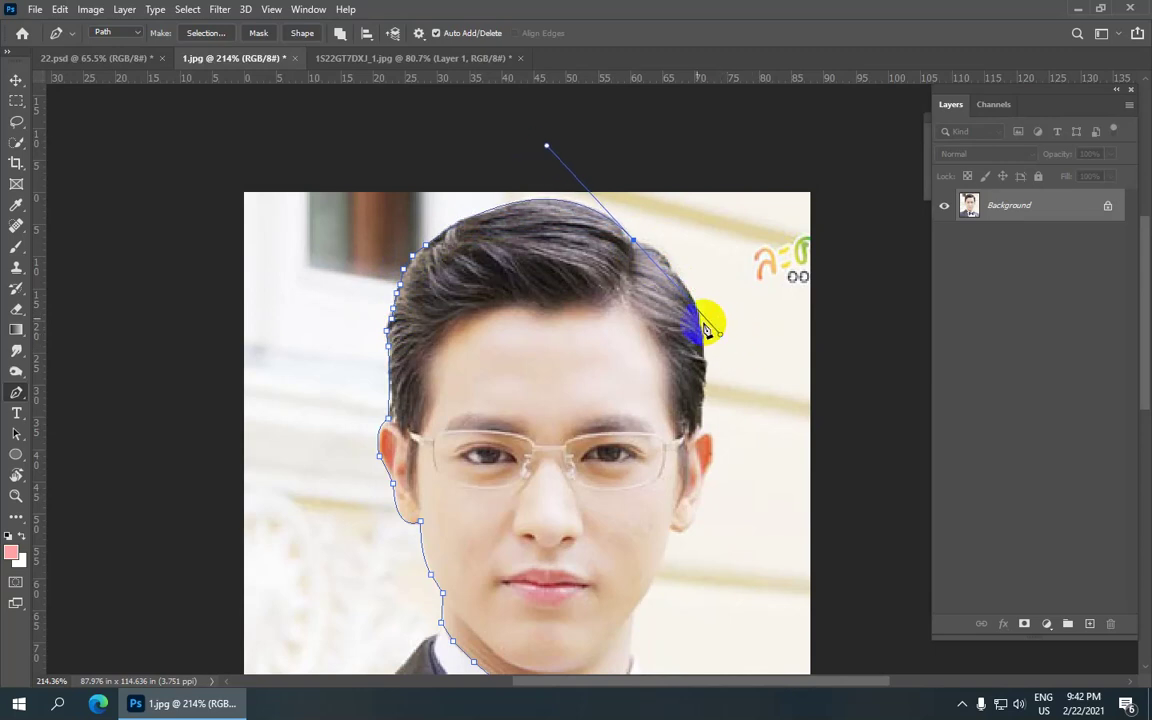
alt+click(634, 244)
mouse_move(630, 252)
mouse_down()
mouse_move(476, 152)
mouse_move(523, 178)
mouse_up()
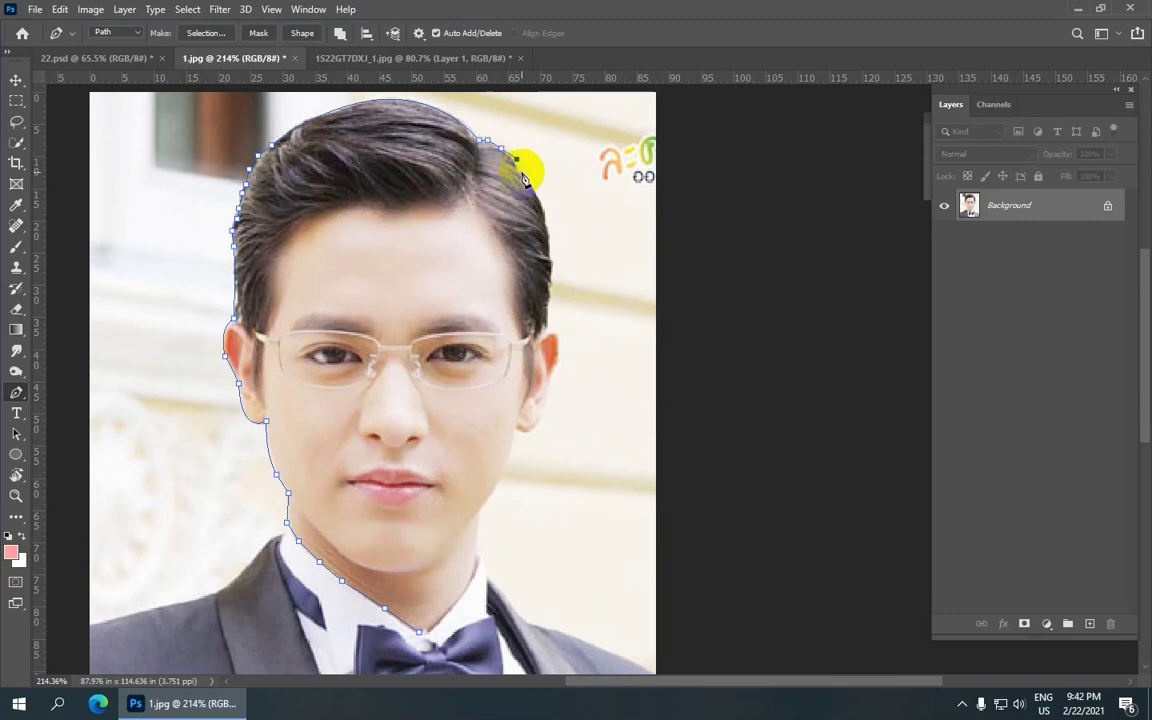
drag(547, 303, 532, 458)
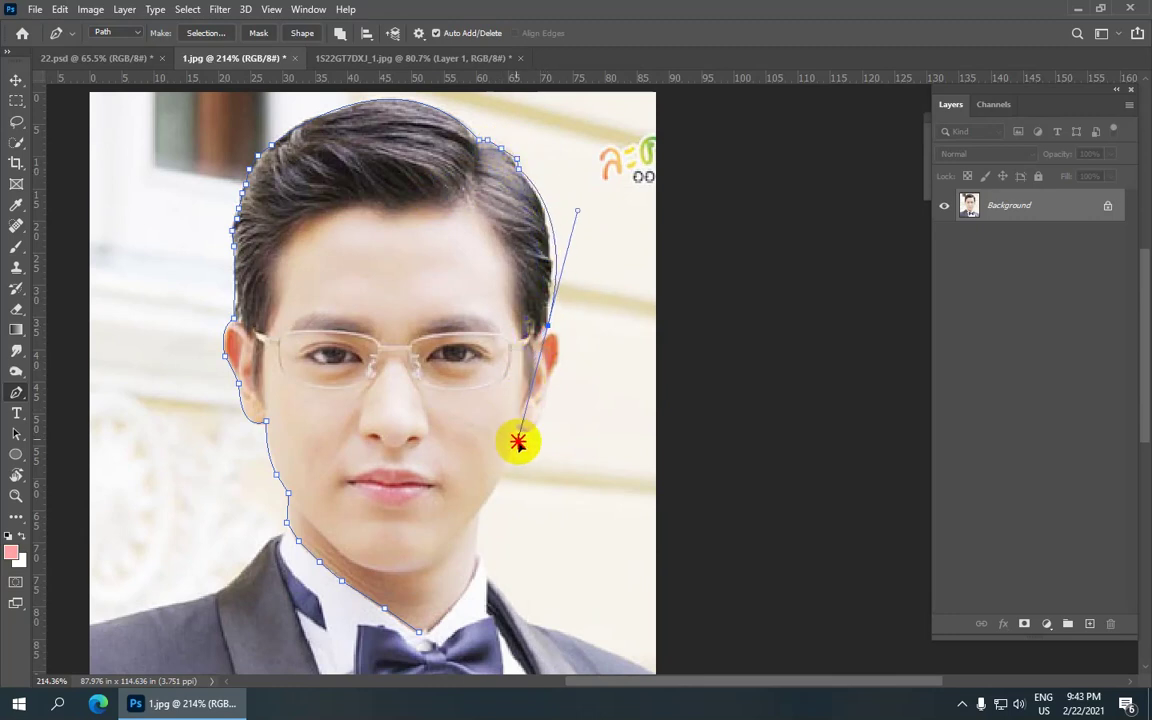
alt+click(548, 325)
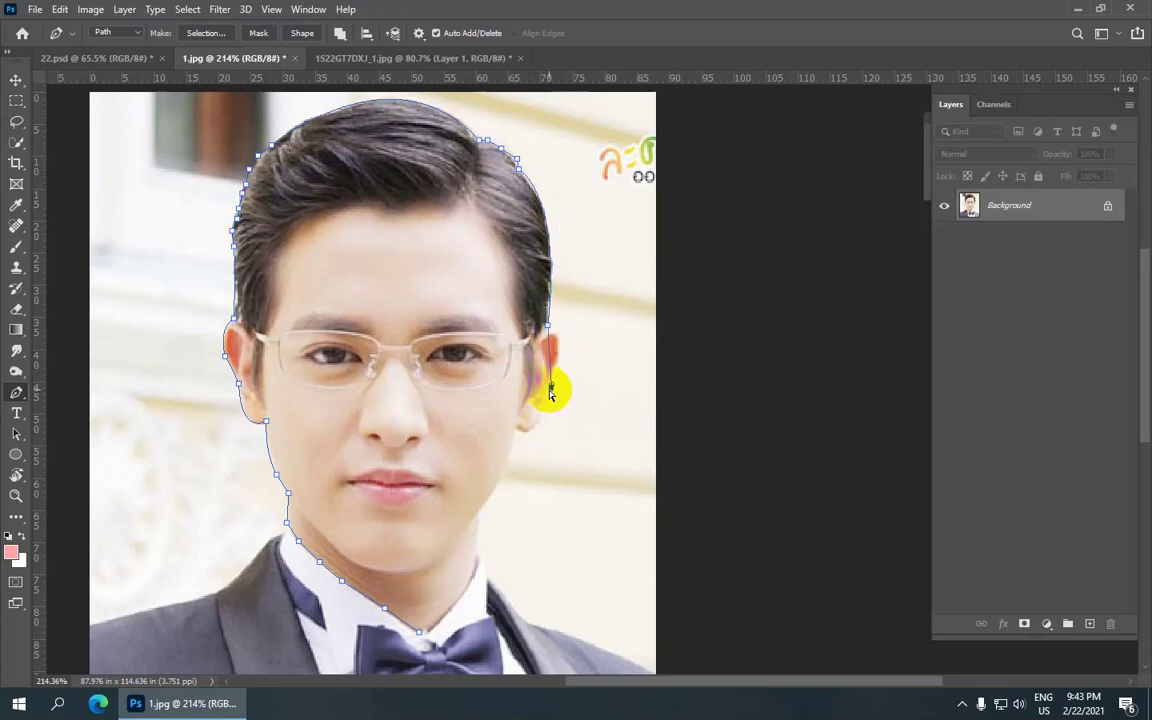
mouse_move(551, 390)
mouse_down()
mouse_move(519, 360)
mouse_move(505, 385)
mouse_up()
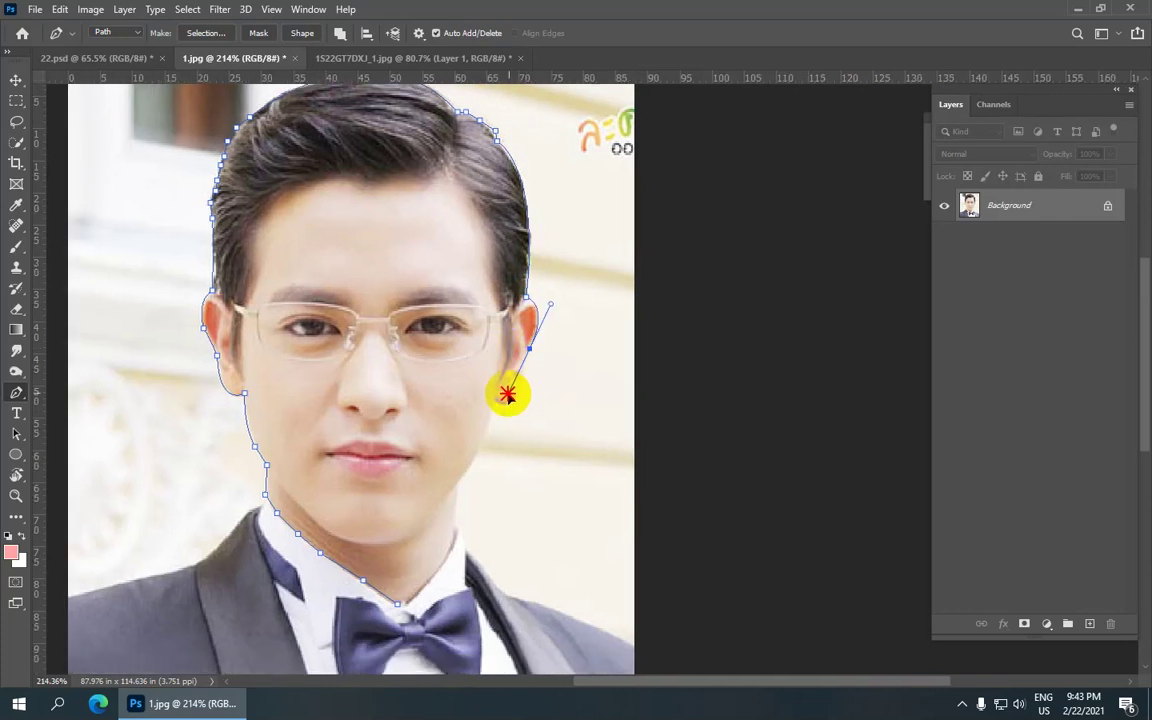
alt+click(530, 349)
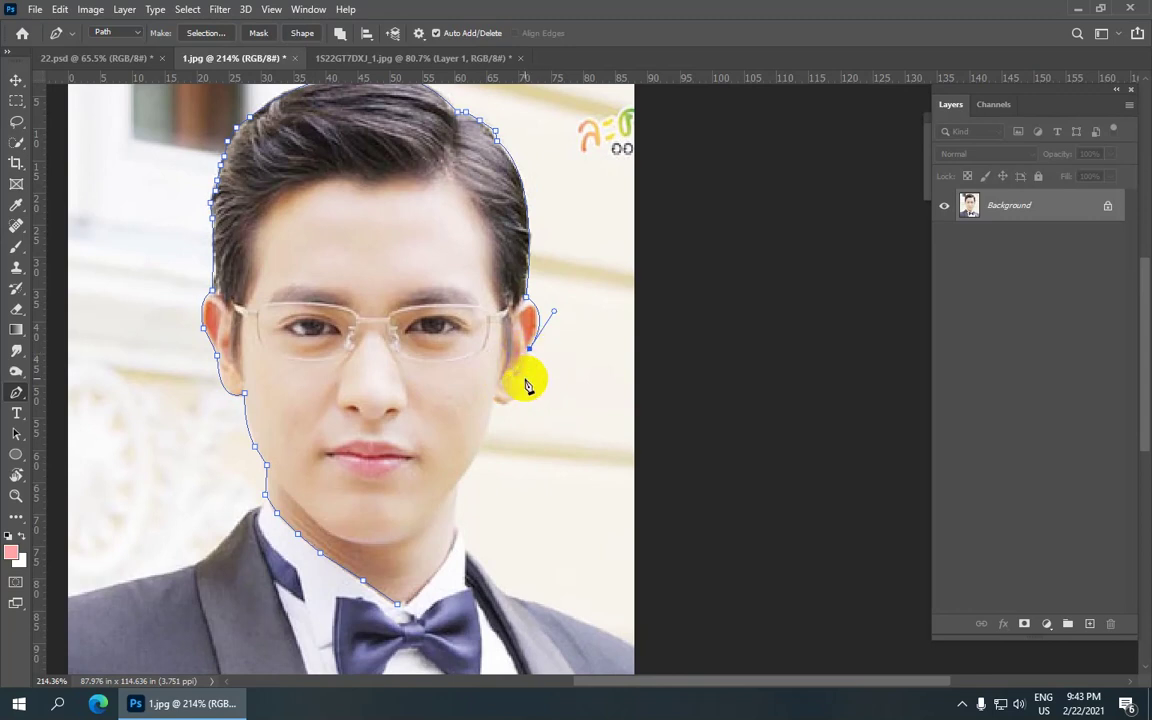
drag(497, 399, 510, 414)
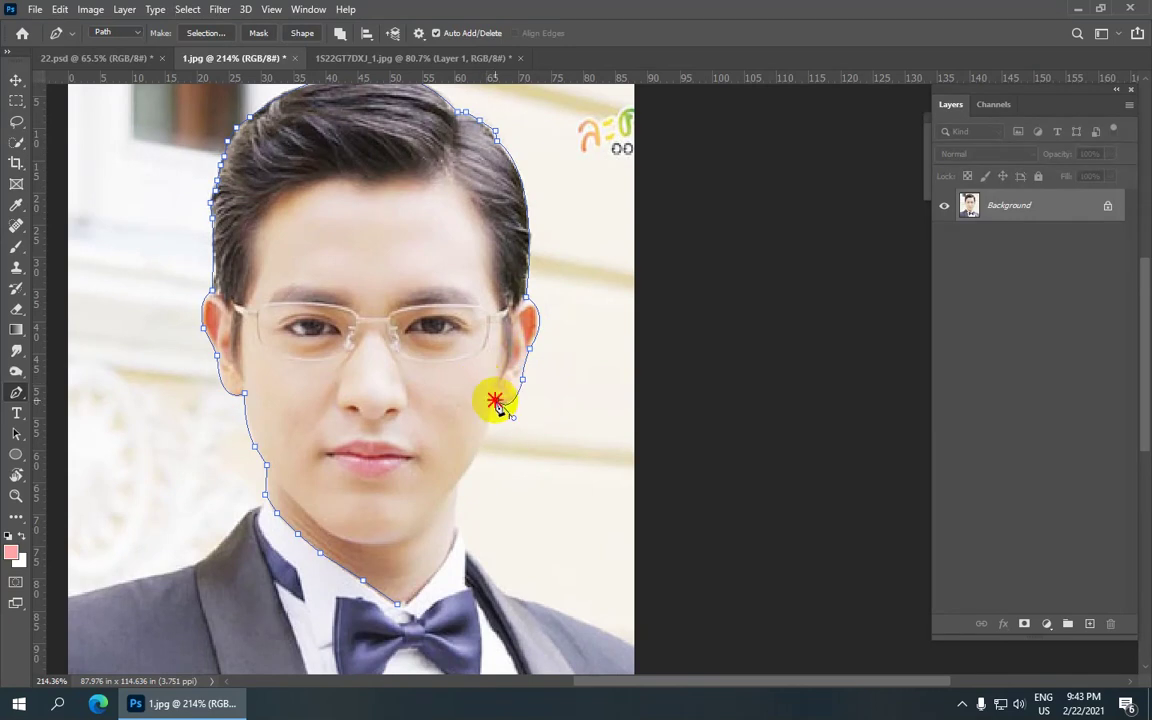
Run the path down the right jaw and close it at the bow-tie start point.
scroll(502, 335, down, 2)
scroll(470, 255, down, 3)
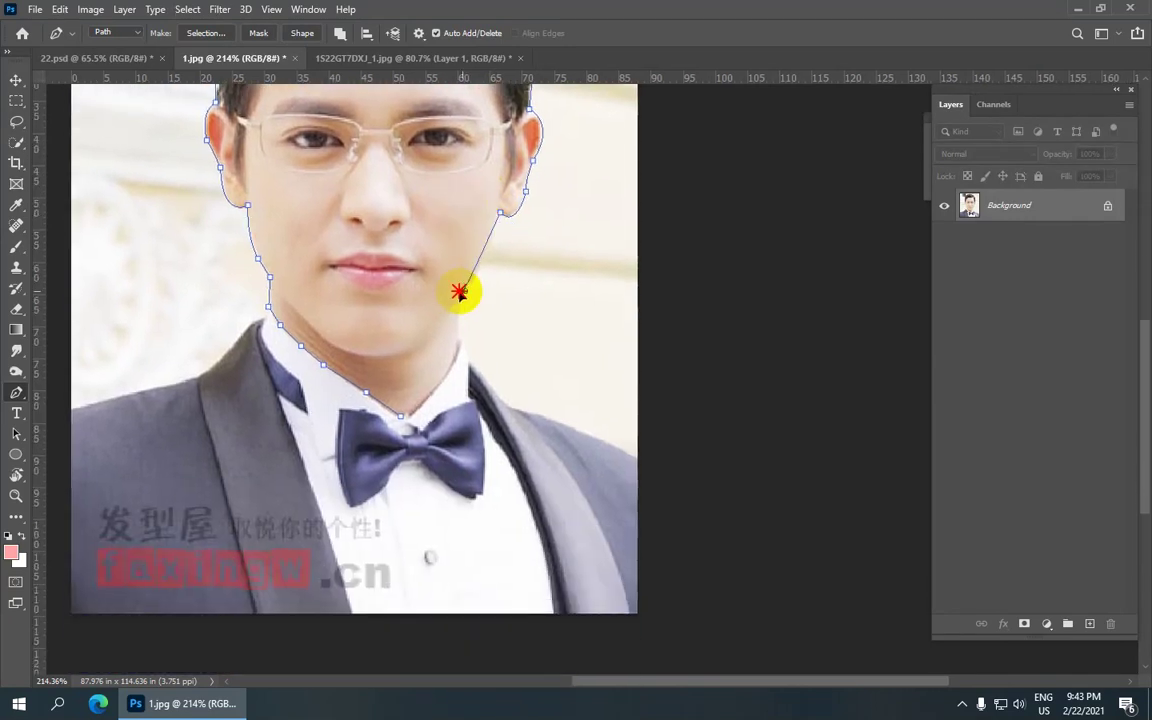
mouse_move(463, 291)
mouse_down()
mouse_move(463, 353)
mouse_move(455, 343)
mouse_up()
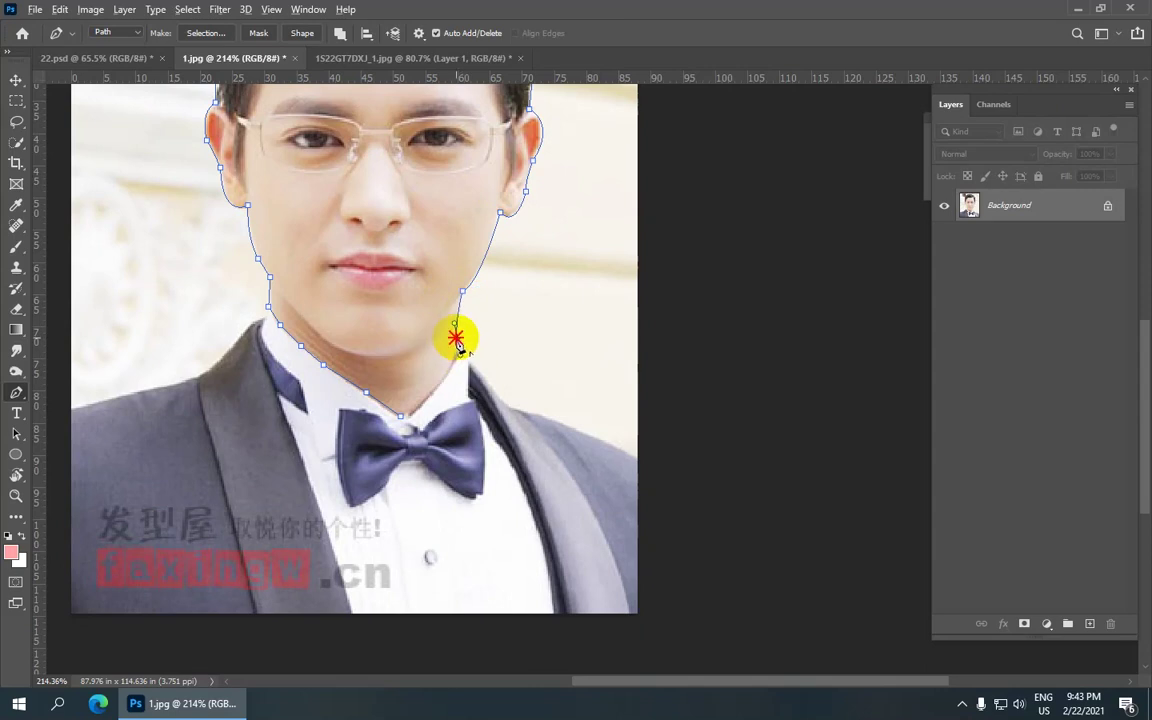
click(403, 418)
drag(401, 422, 342, 438)
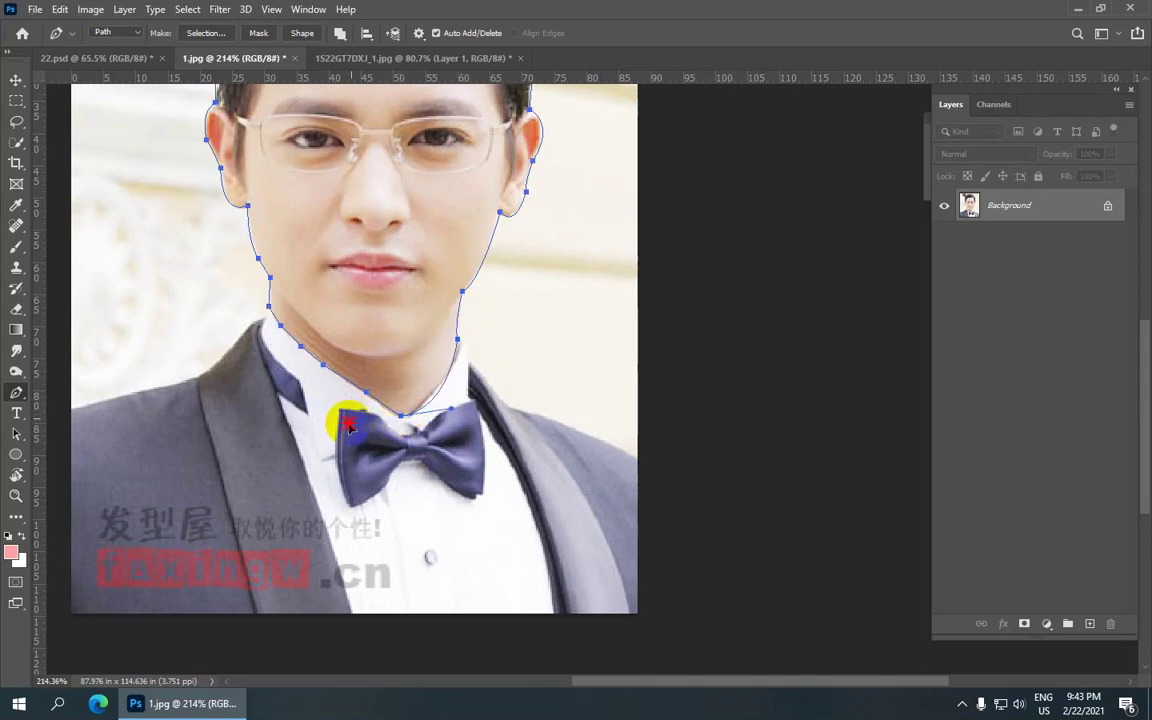
scroll(406, 334, down, 3)
scroll(583, 281, down, 2)
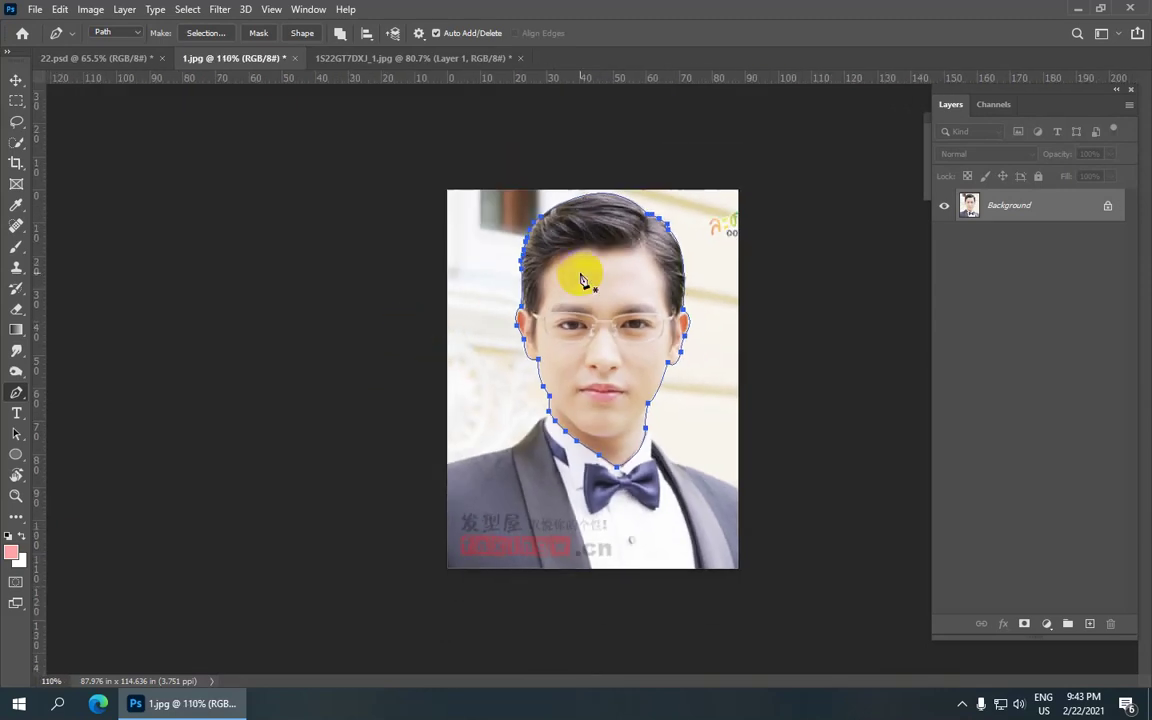
Turn the head path into a selection with a 1-pixel feather.
scroll(583, 281, up, 1)
right_click(592, 256)
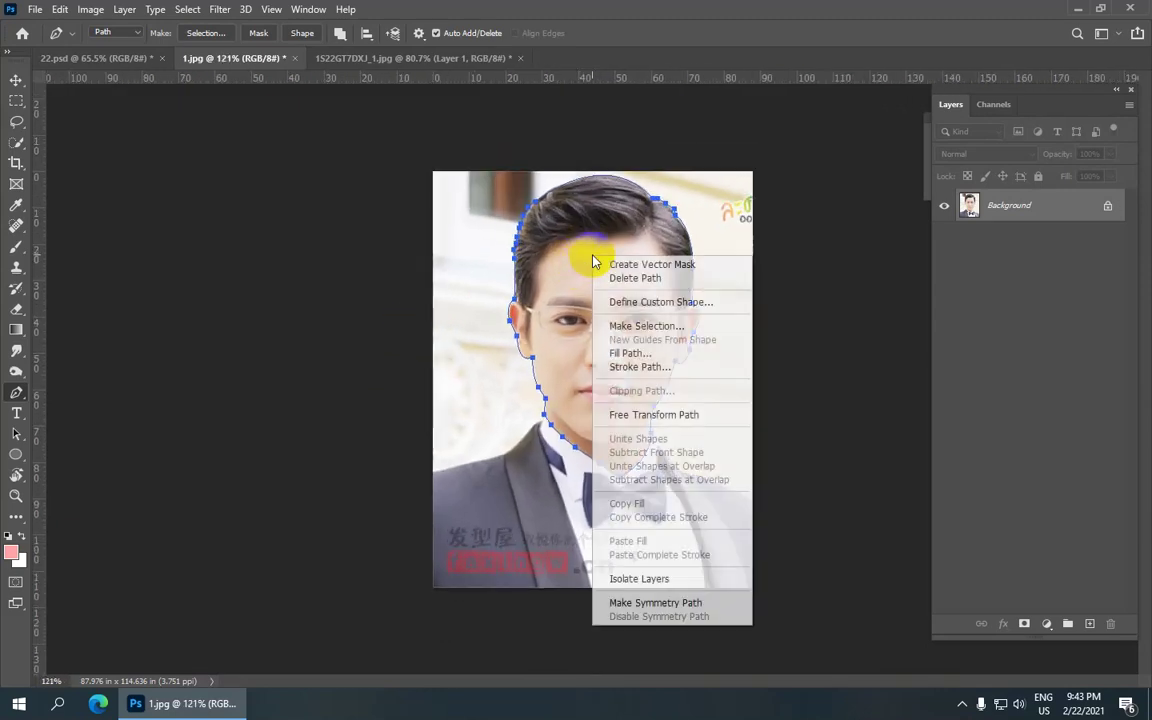
click(612, 327)
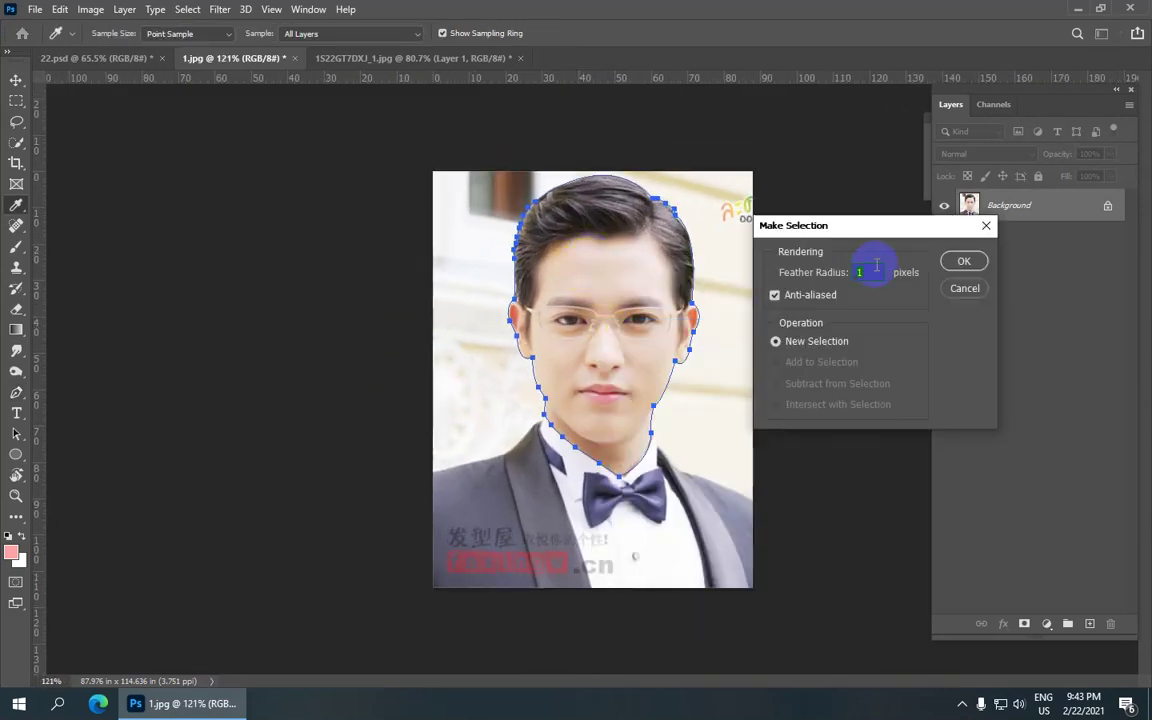
click(964, 262)
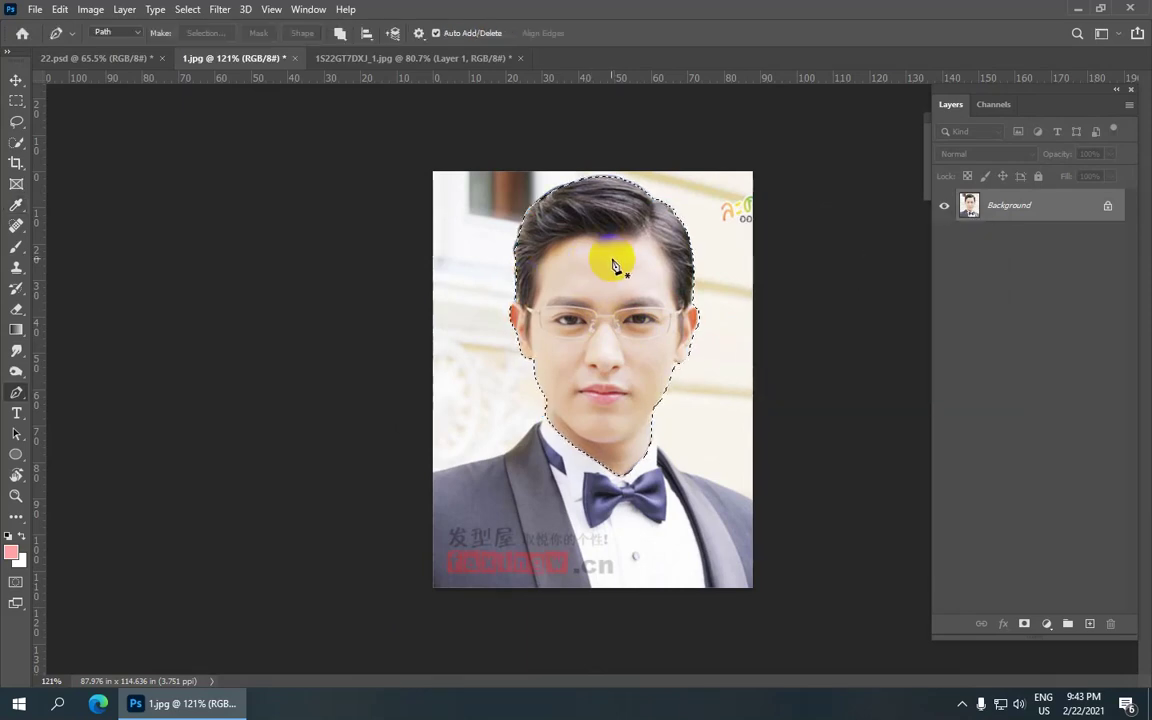
Copy the selected head to Layer 1 via copy and hide the Background layer.
click(122, 12)
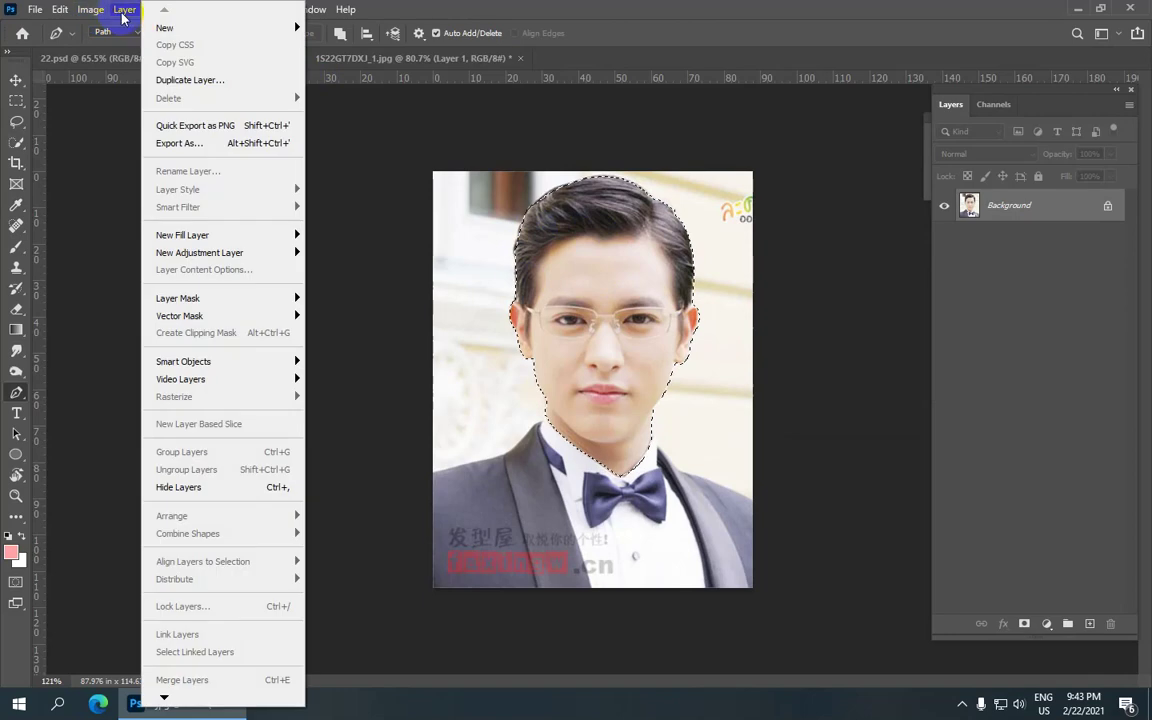
mouse_move(164, 27)
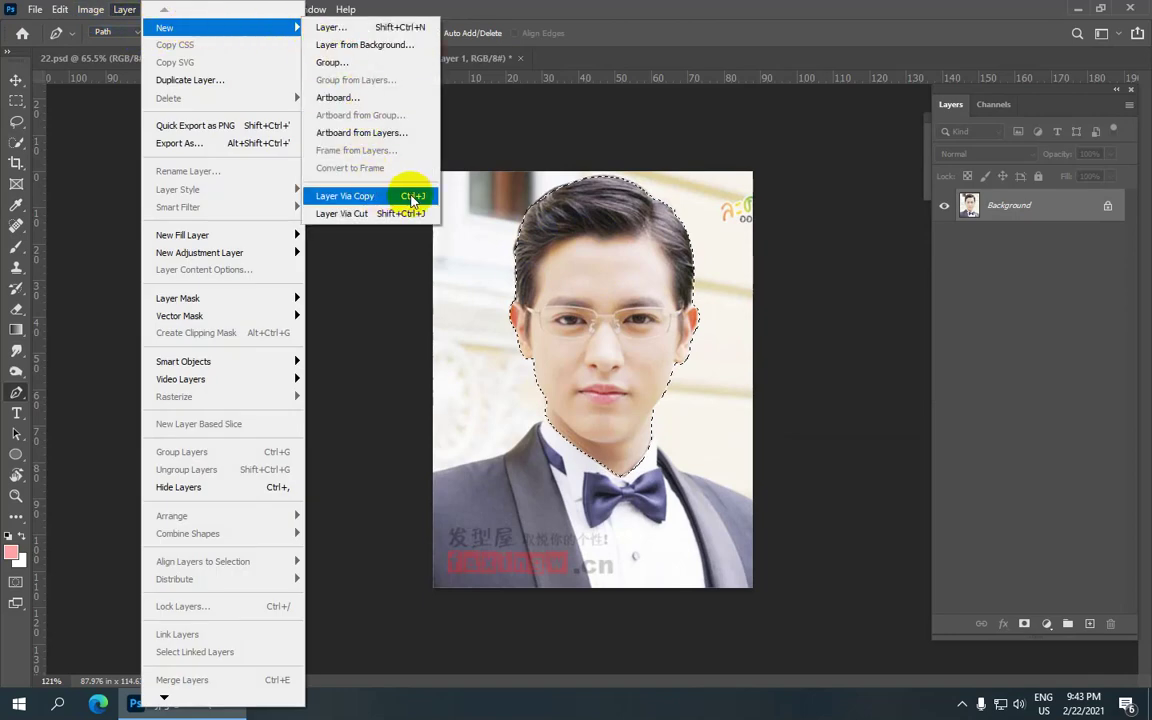
click(406, 197)
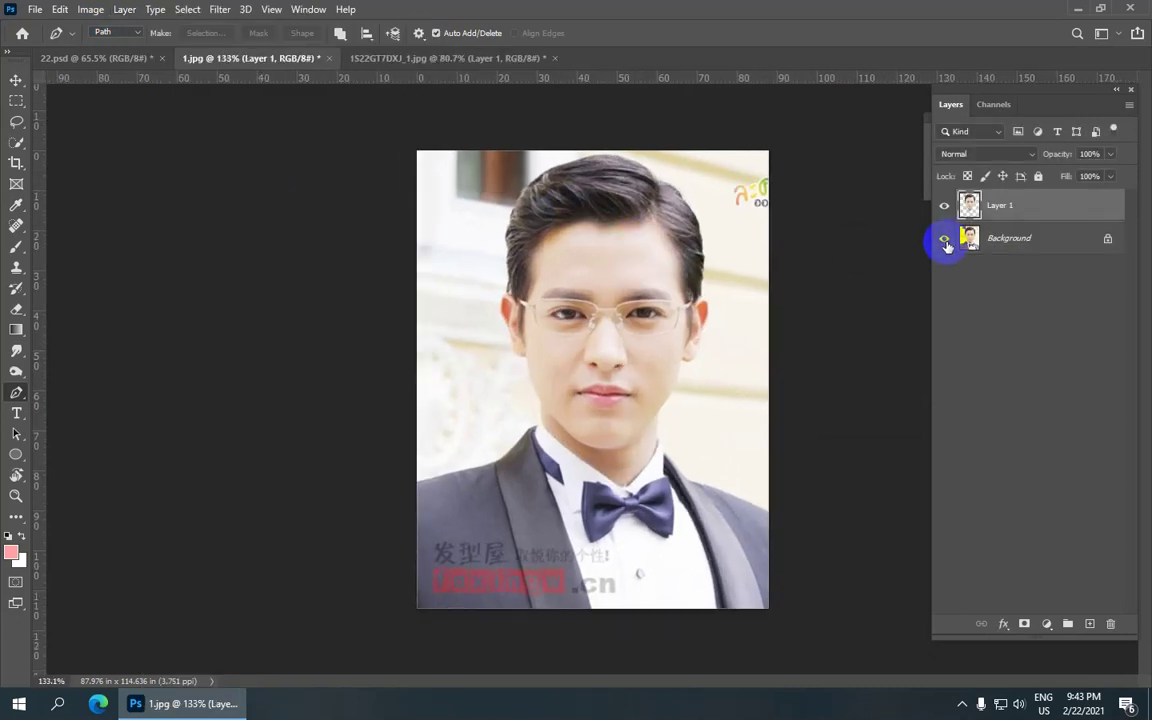
click(944, 238)
scroll(707, 296, up, 2)
scroll(720, 298, up, 2)
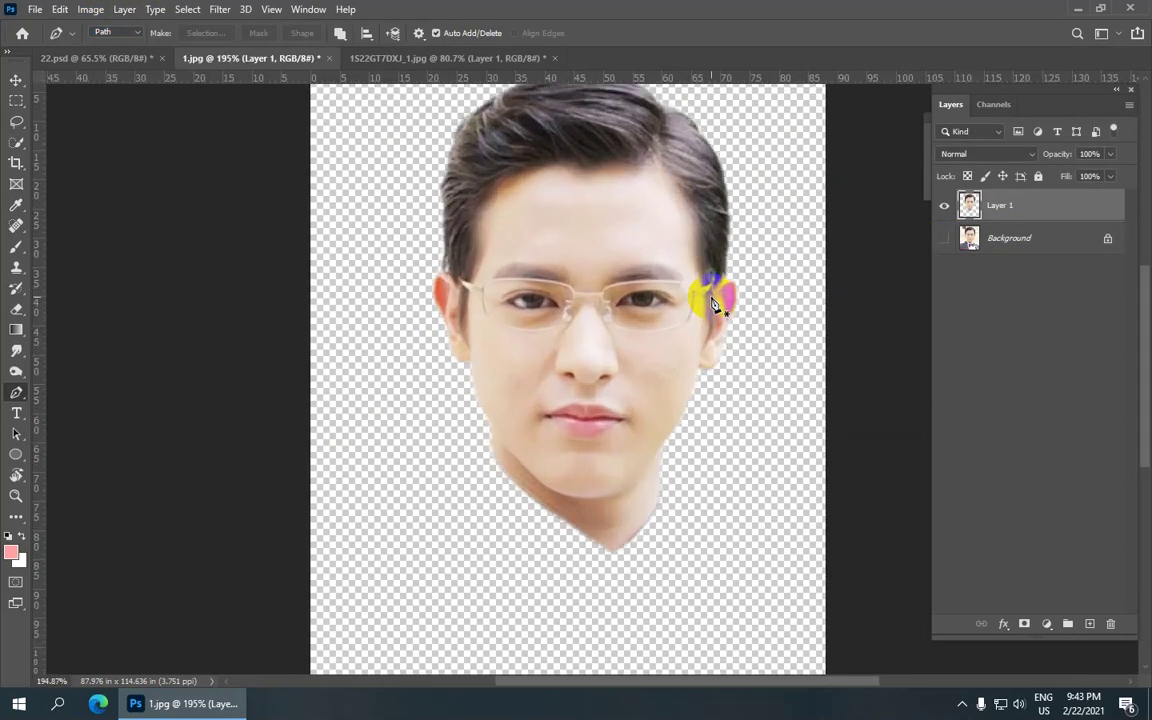
scroll(660, 300, down, 2)
Close 22.psd without saving its changes.
click(15, 82)
click(115, 59)
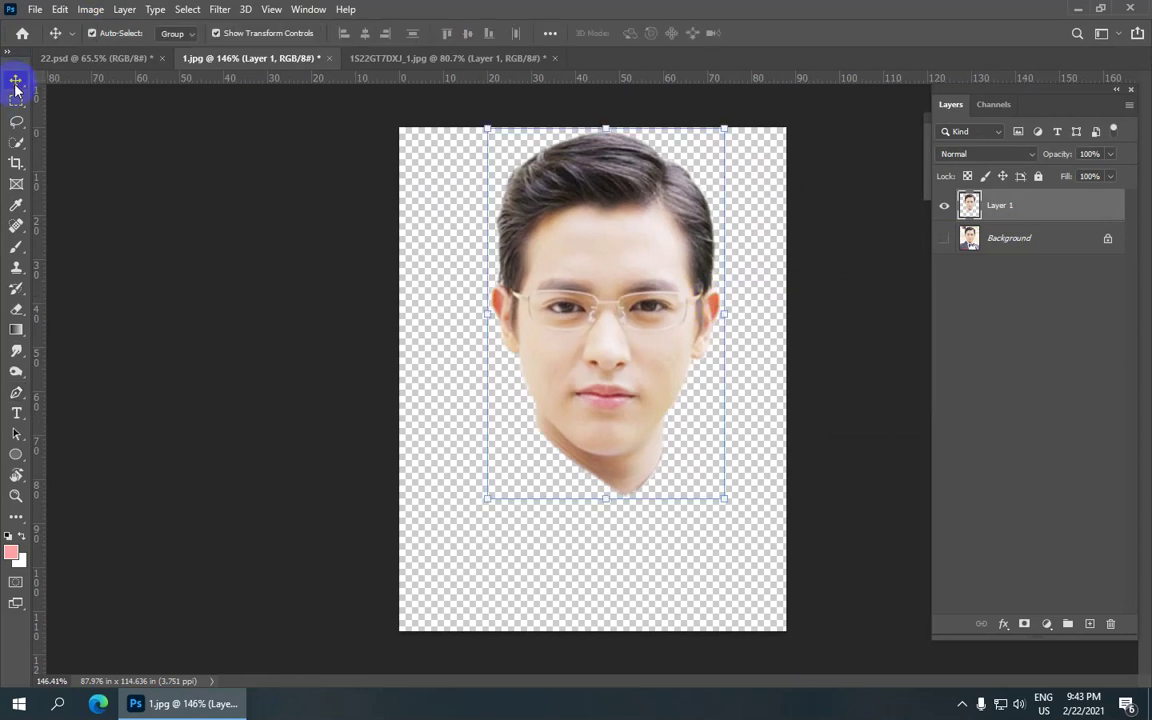
click(161, 59)
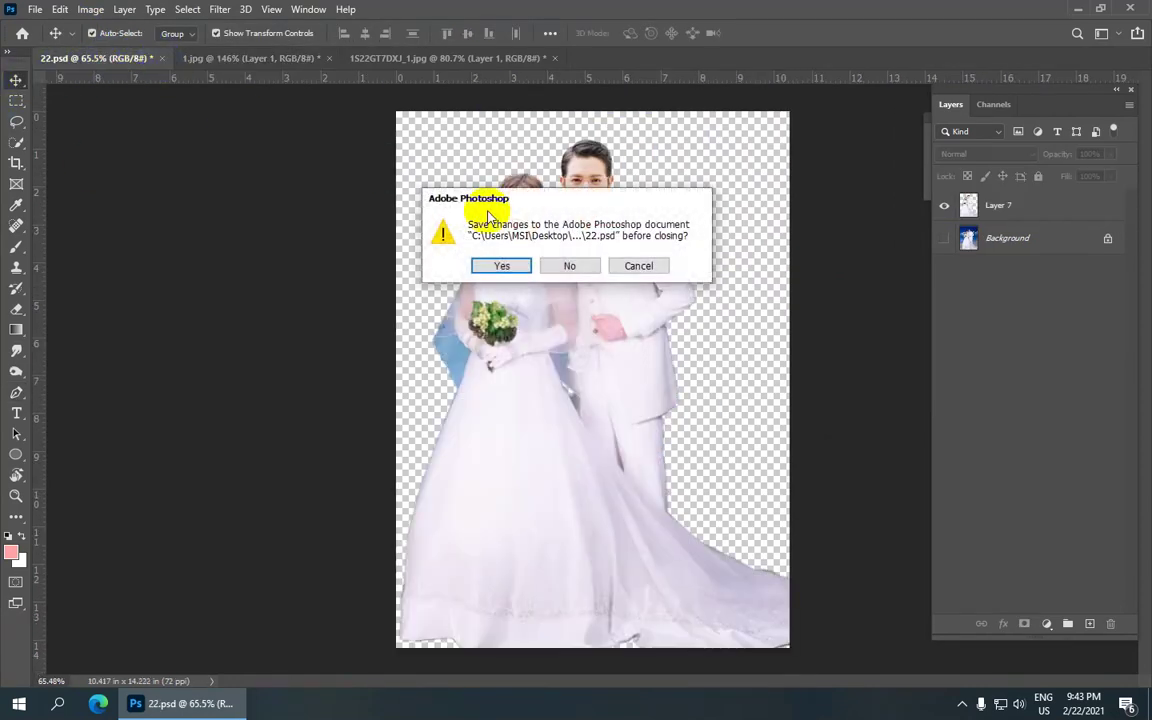
click(566, 265)
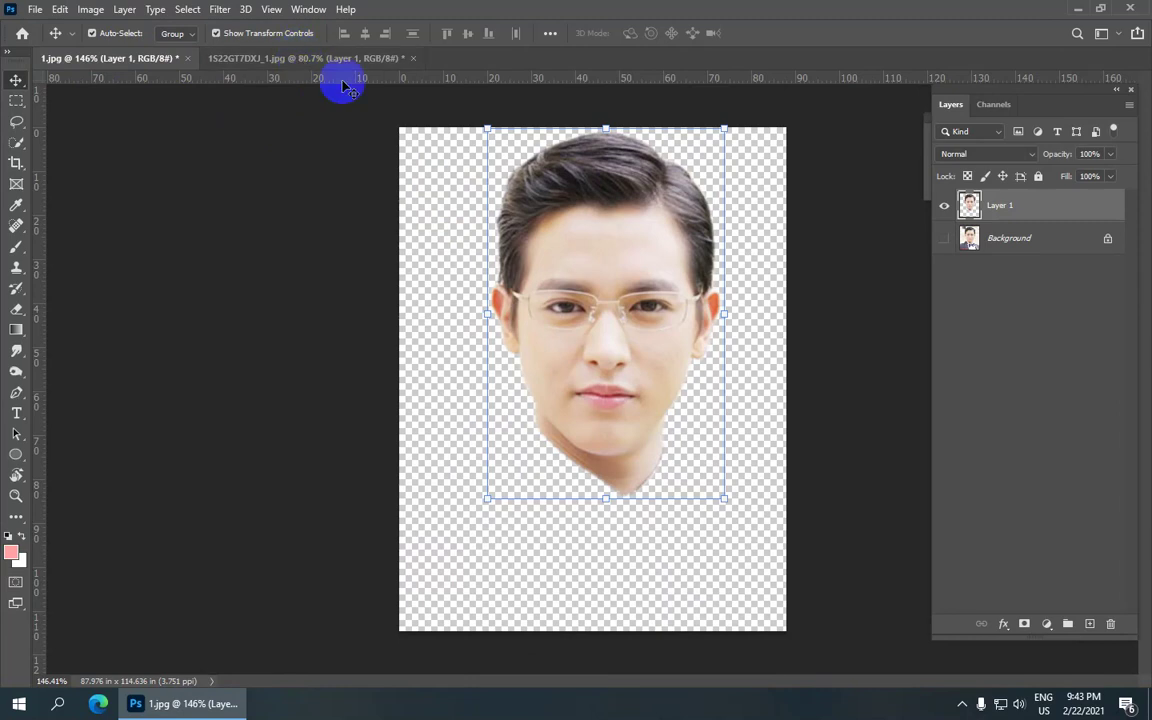
Reopen 22.psd from the Desktop.
click(36, 10)
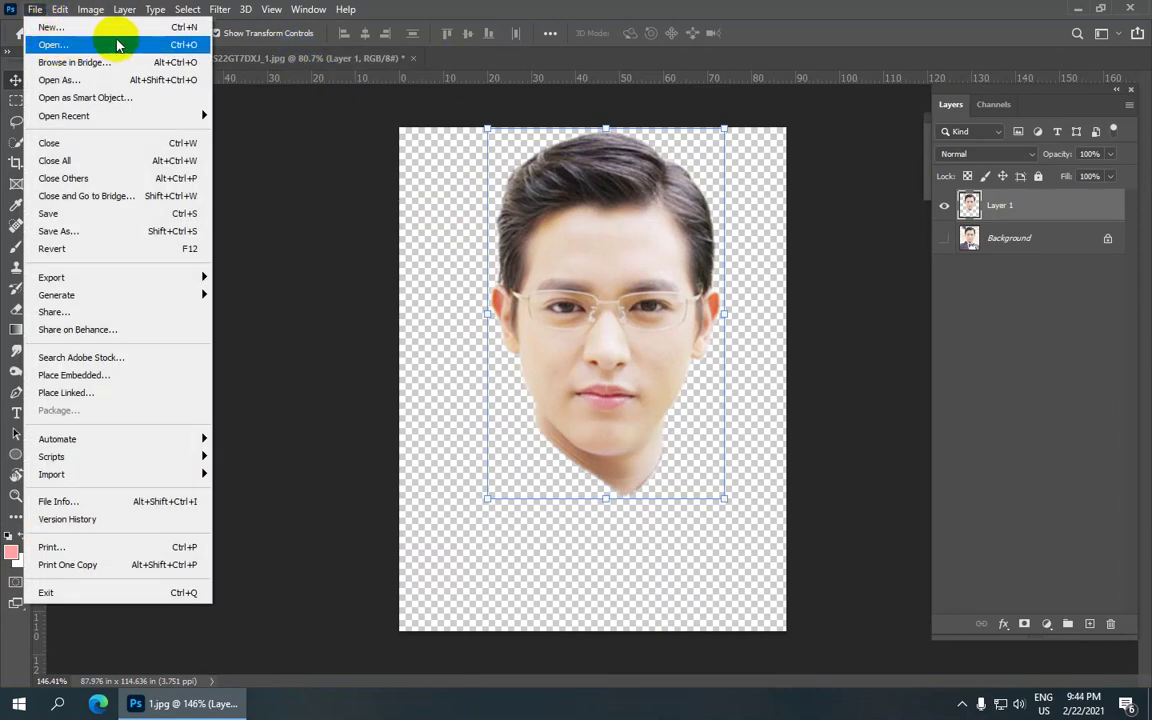
click(185, 47)
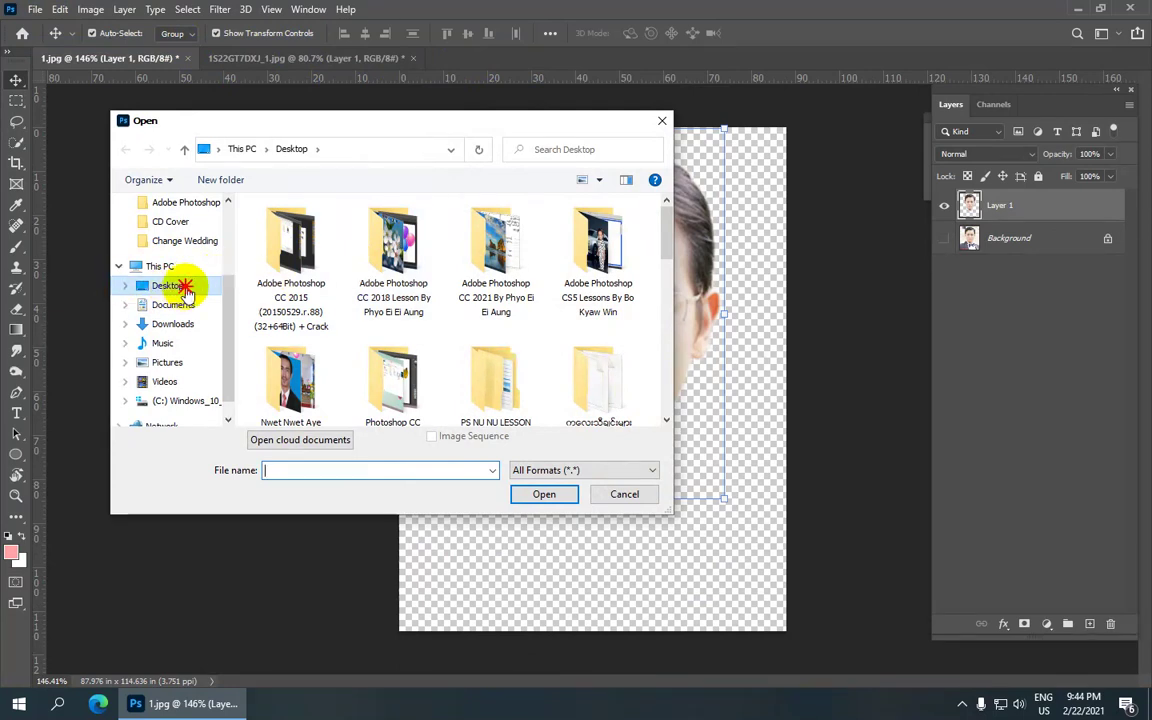
scroll(379, 289, down, 5)
scroll(379, 289, up, 2)
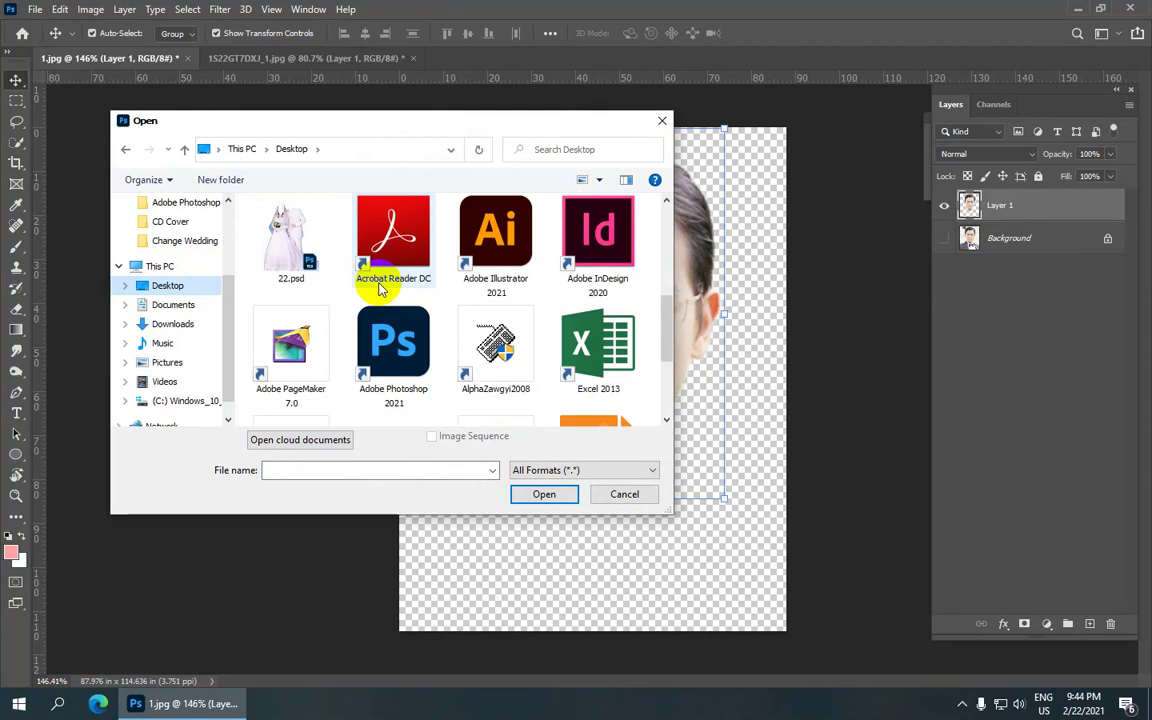
mouse_move(292, 235)
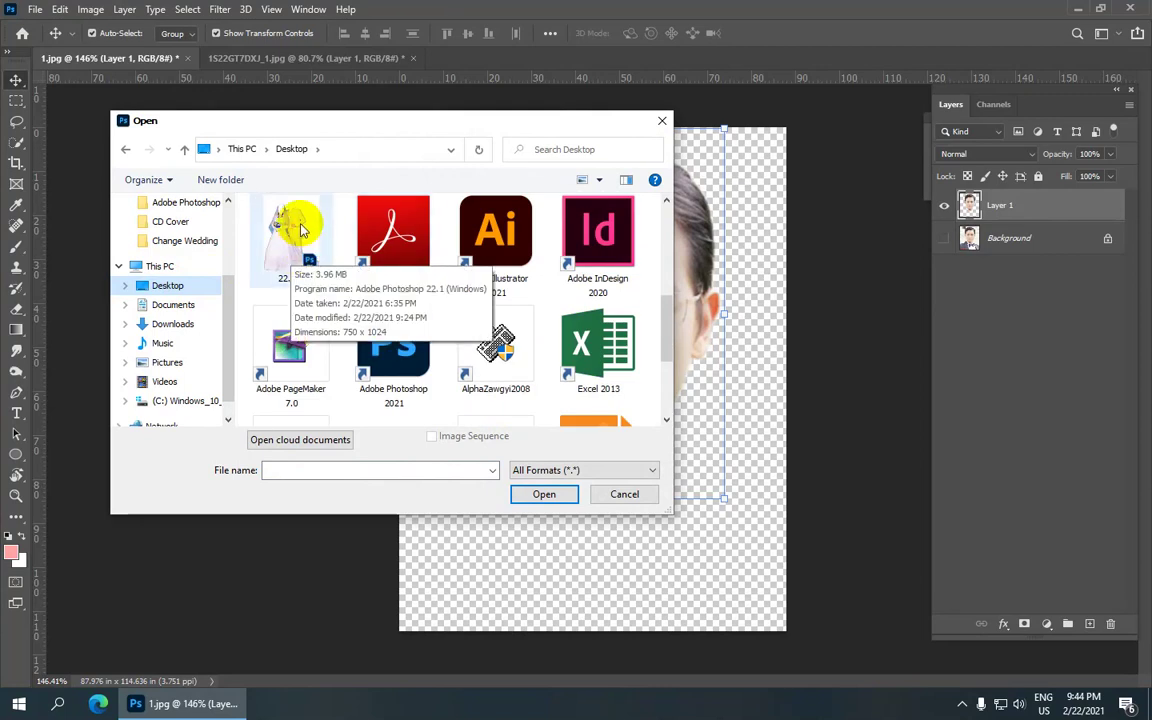
click(304, 230)
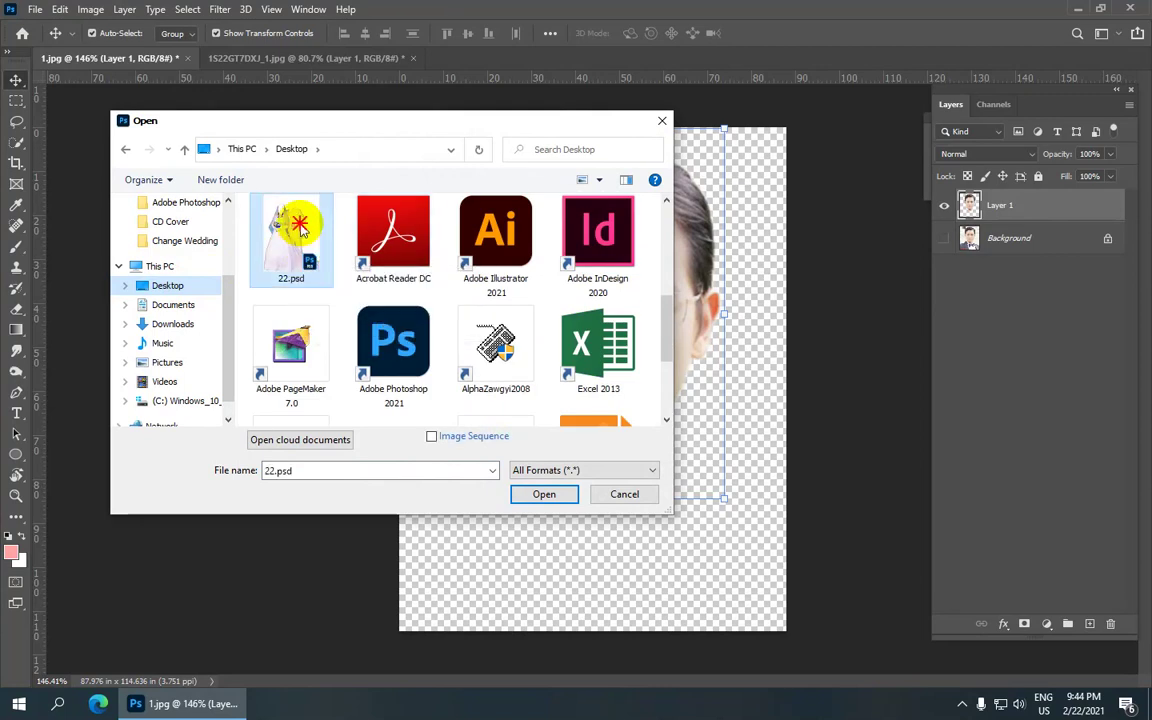
click(546, 495)
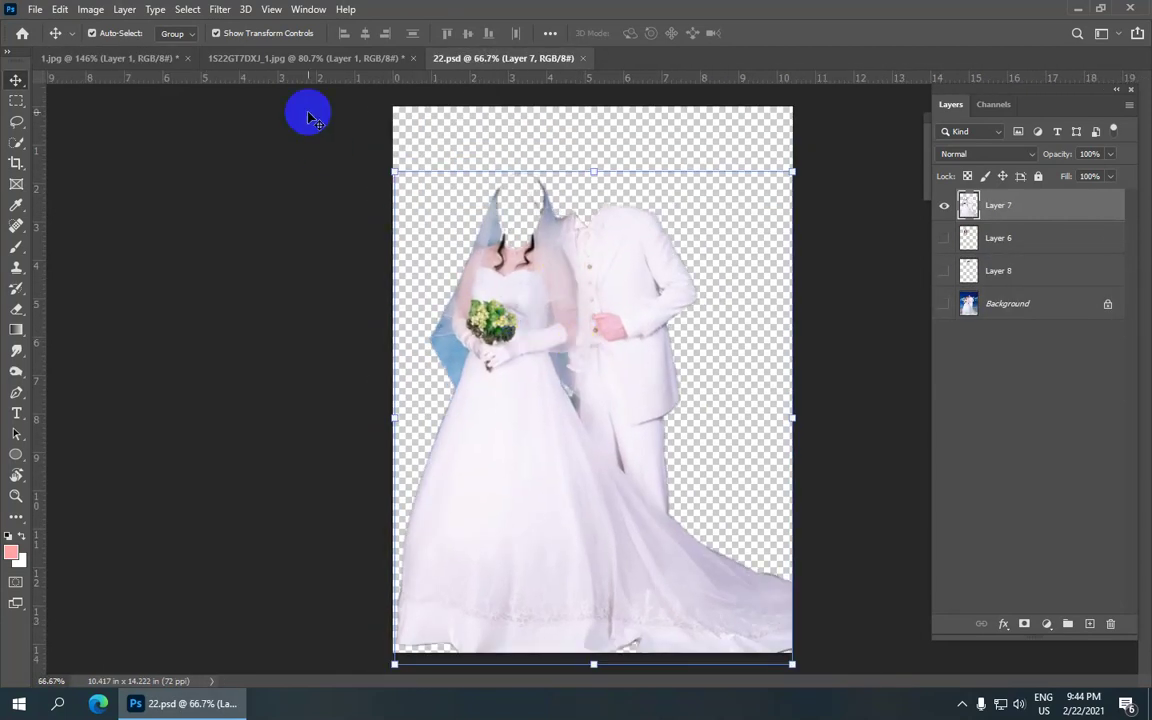
Drag the man's head layer from 1.jpg into 22.psd.
click(320, 58)
click(115, 58)
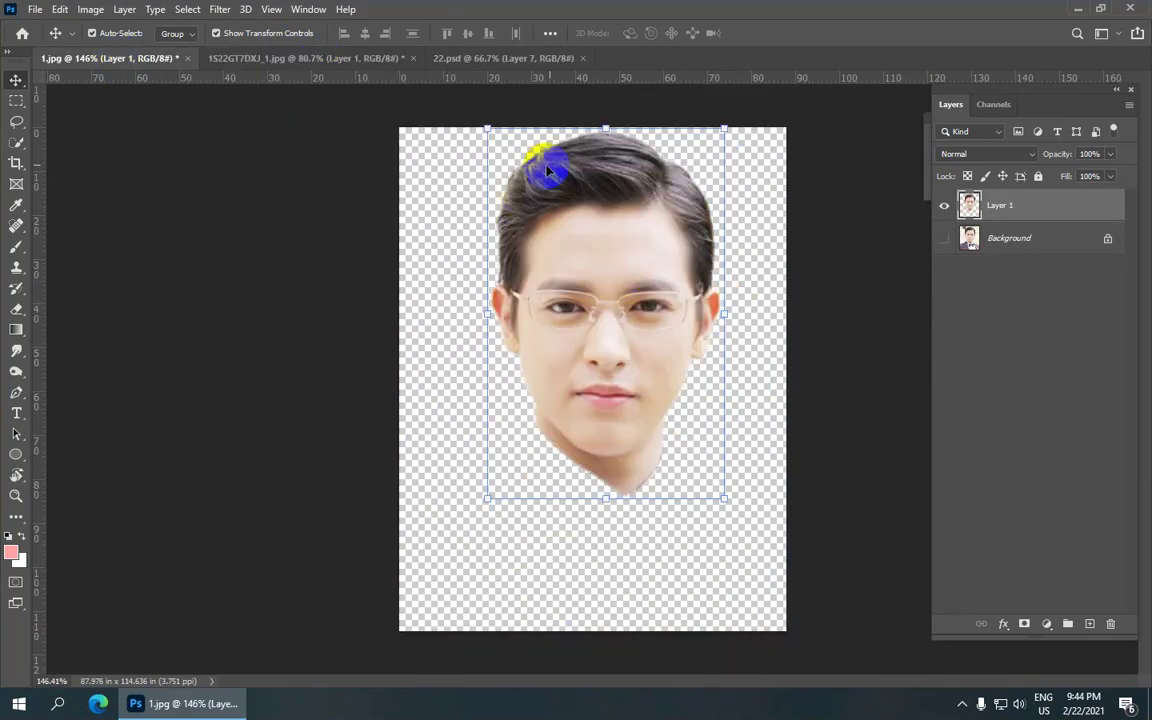
scroll(587, 278, down, 1)
scroll(587, 278, up, 1)
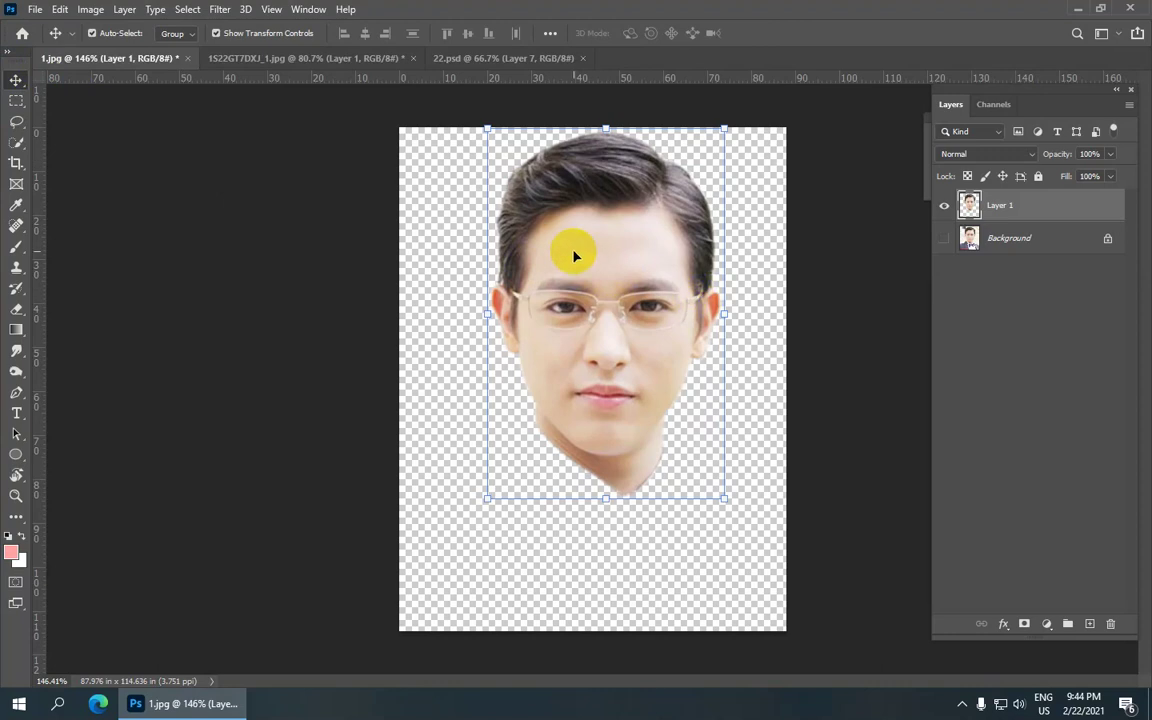
click(322, 186)
mouse_move(601, 279)
mouse_down()
mouse_move(519, 82)
mouse_move(607, 212)
mouse_move(590, 222)
mouse_up()
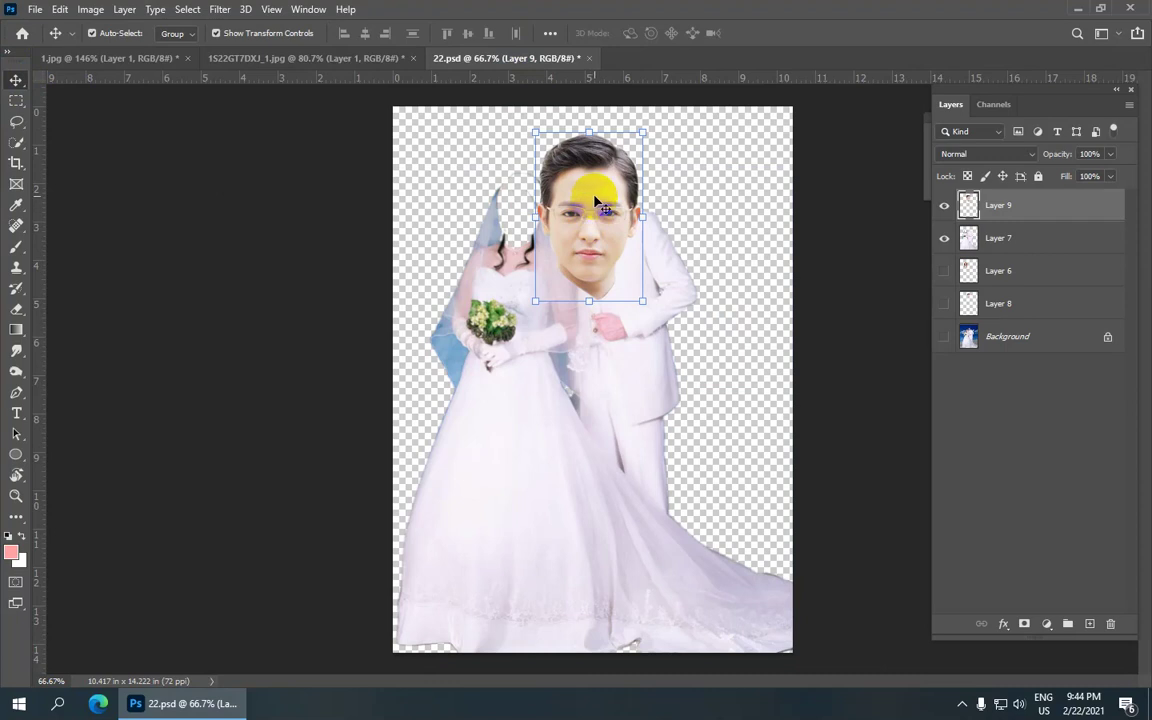
Flip the head horizontally, then scale it to about 61% over the groom.
key(ctrl+t)
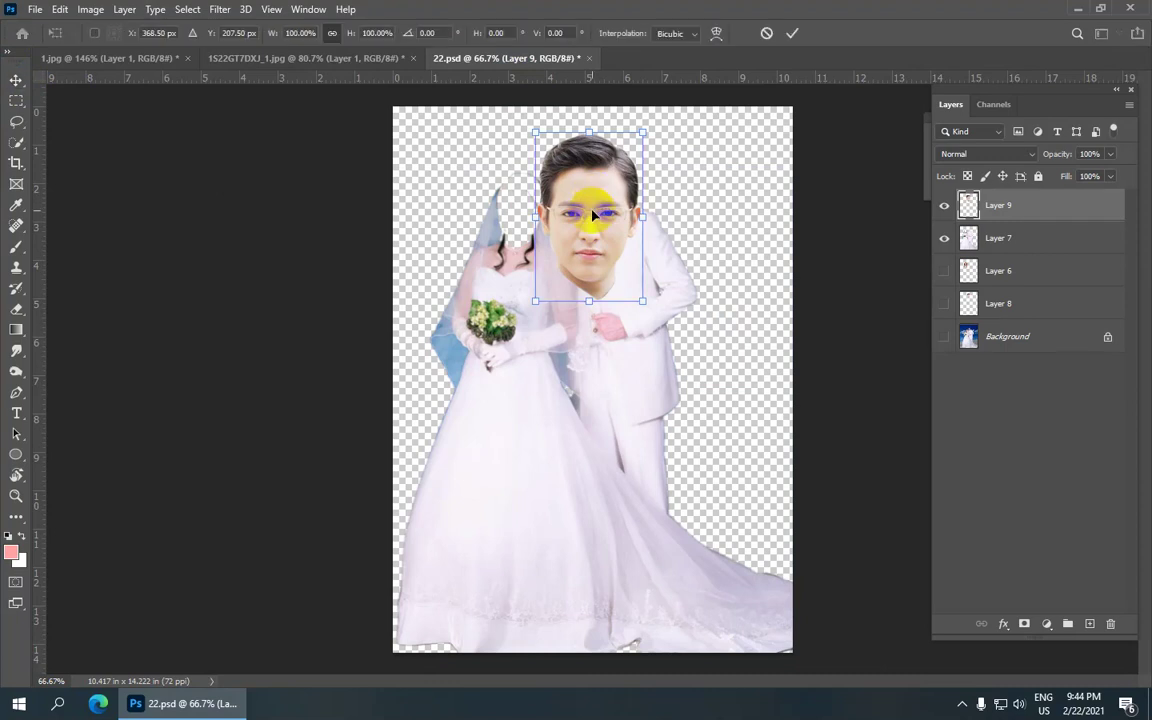
right_click(592, 215)
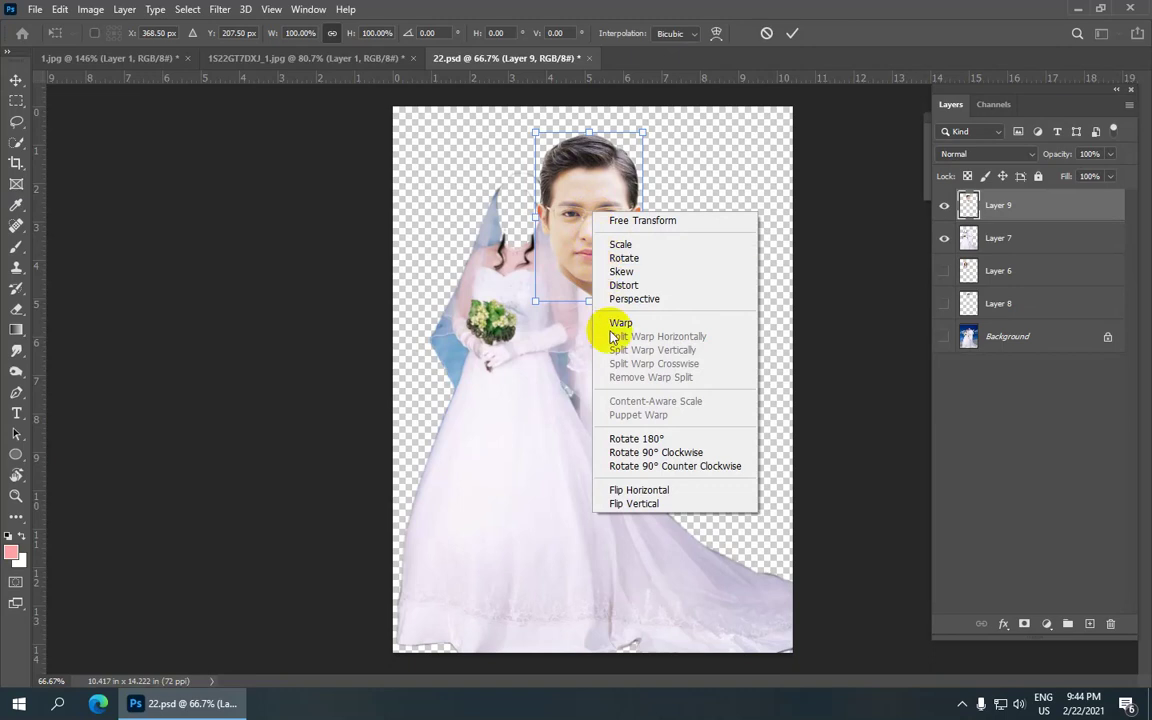
click(704, 497)
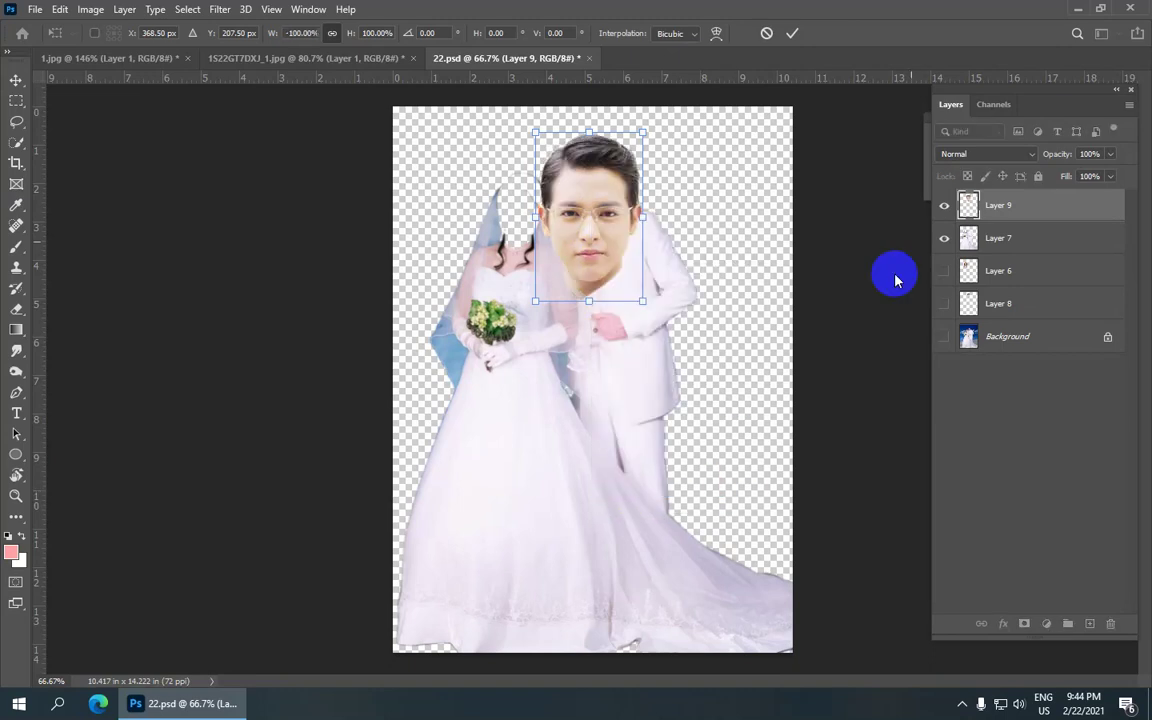
click(792, 36)
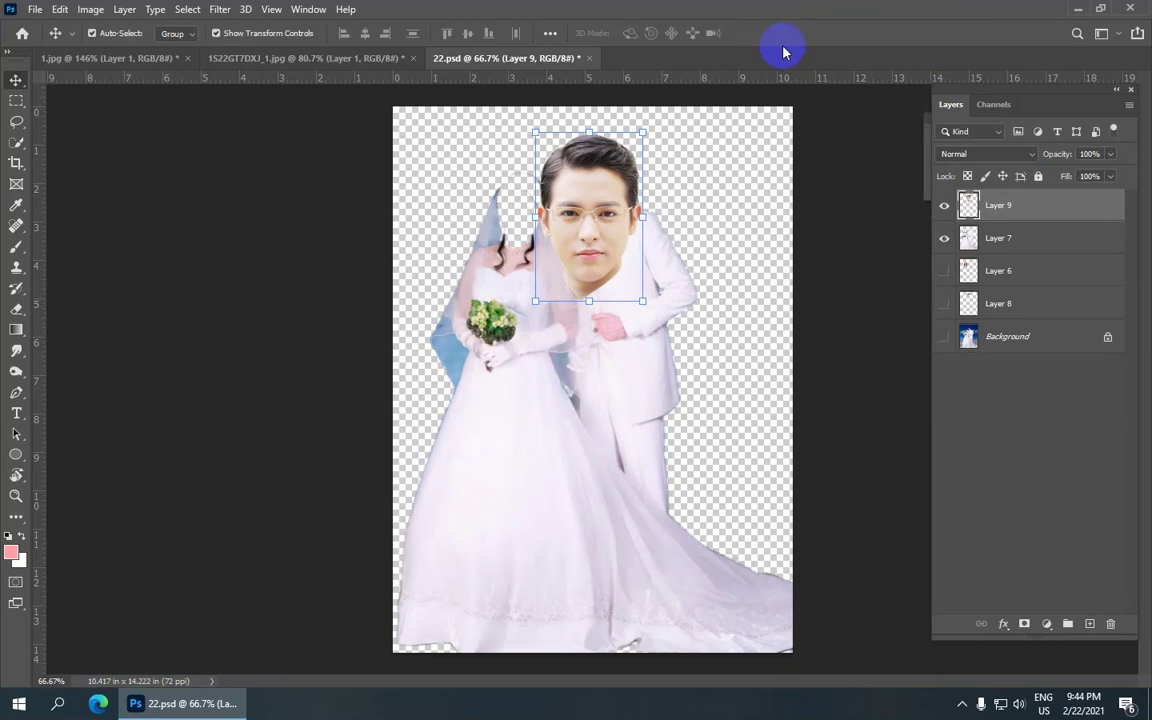
scroll(586, 219, down, 1)
mouse_move(638, 150)
mouse_down()
mouse_move(576, 207)
mouse_move(589, 140)
mouse_up()
scroll(589, 140, up, 3)
drag(594, 188, 600, 190)
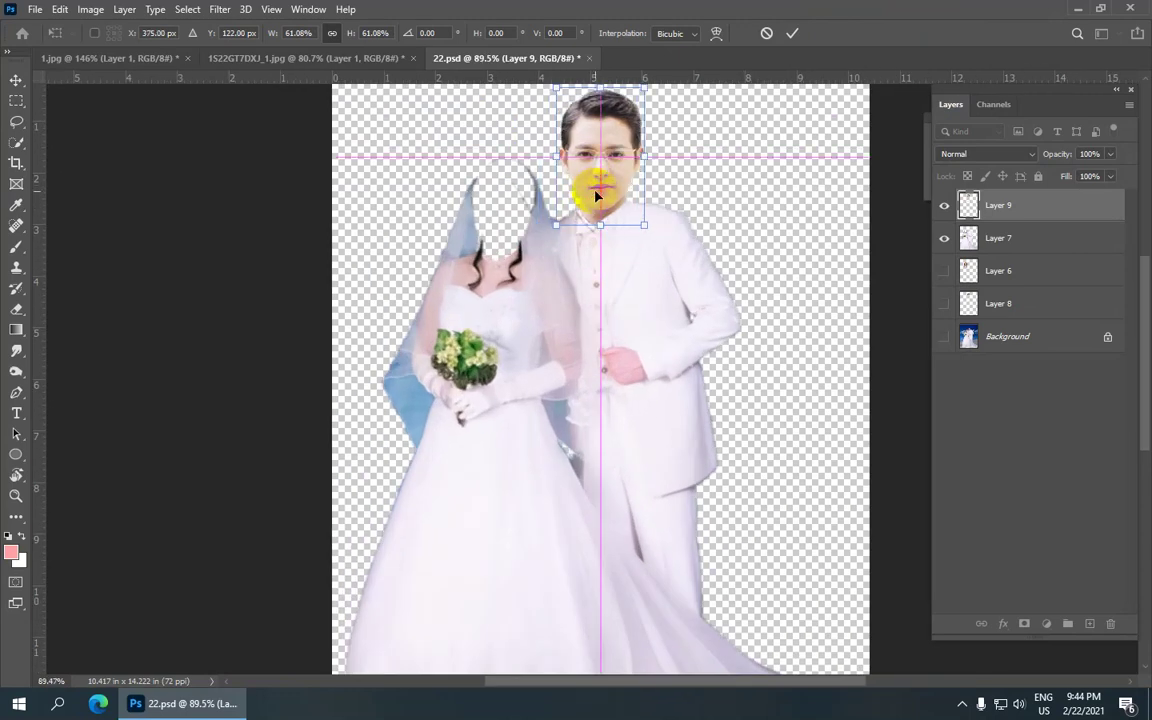
Commit the transform and move Layer 9 below Layer 7.
click(793, 34)
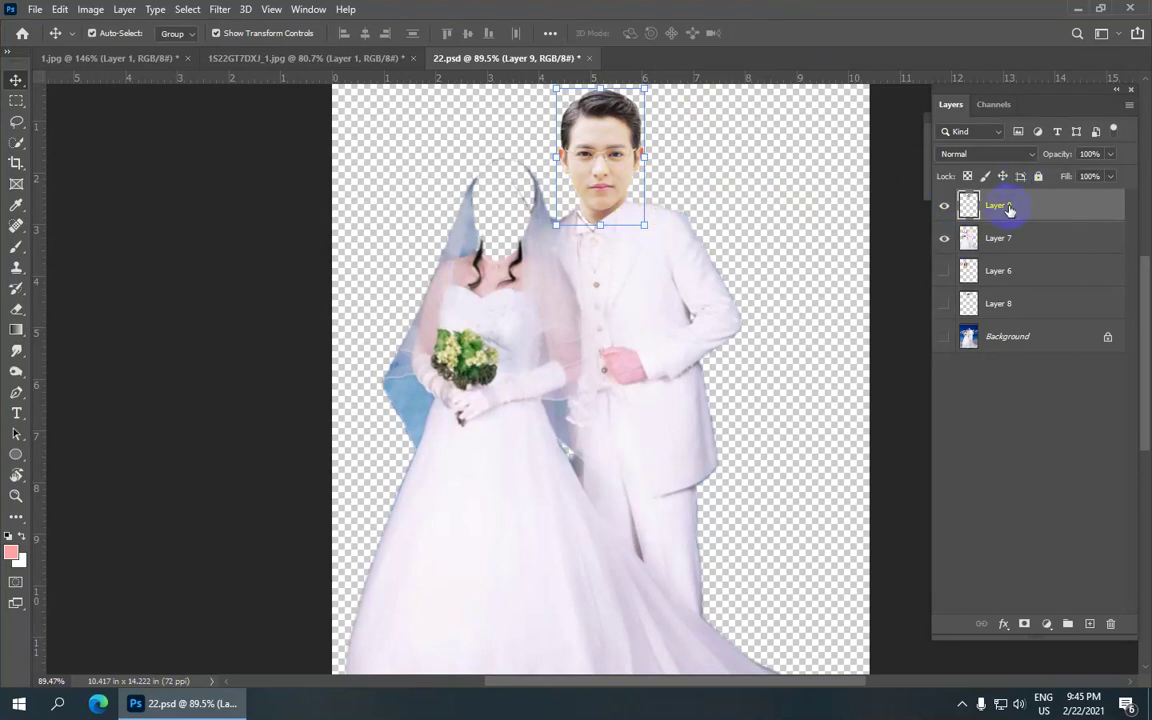
drag(1030, 208, 1047, 254)
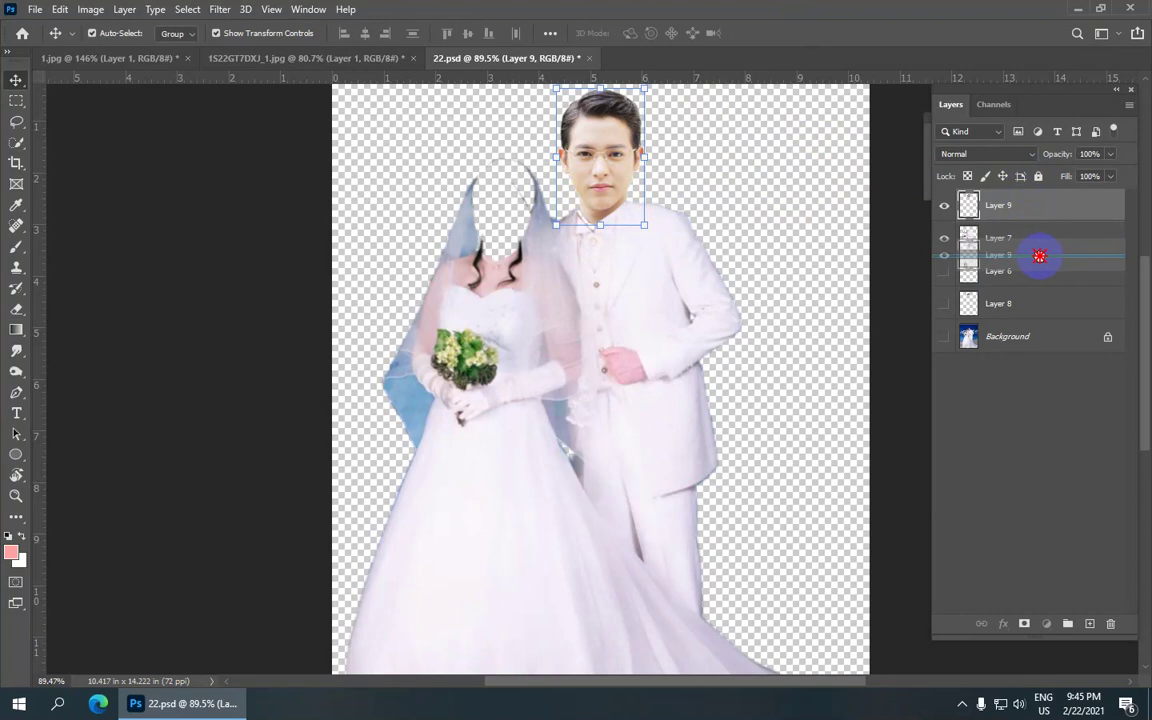
drag(1040, 256, 1042, 261)
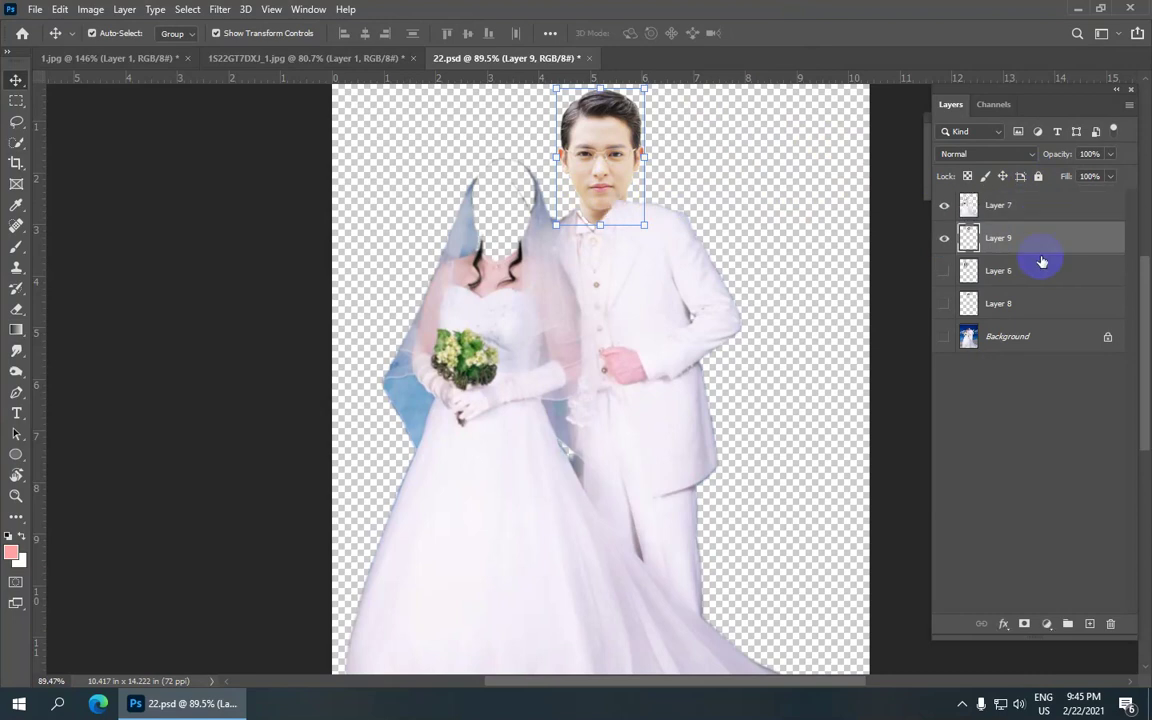
Rescale the groom's head to about 94% and shift it left onto the collar.
scroll(622, 217, up, 1)
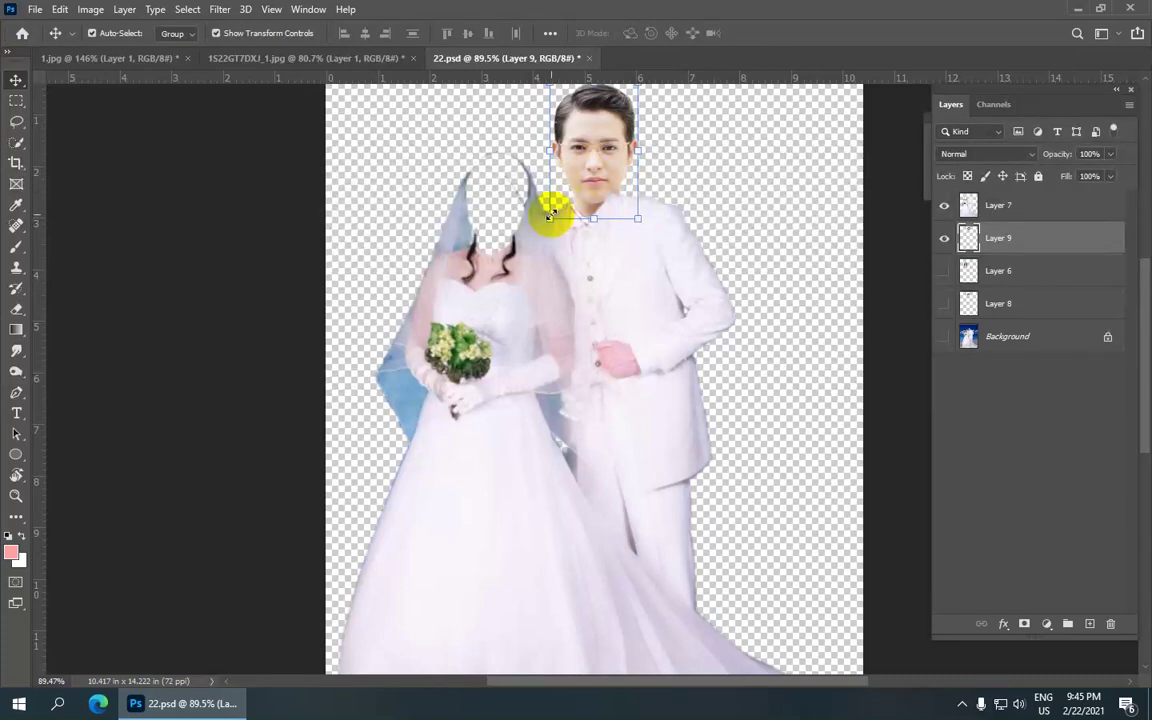
drag(549, 218, 554, 210)
drag(590, 173, 576, 190)
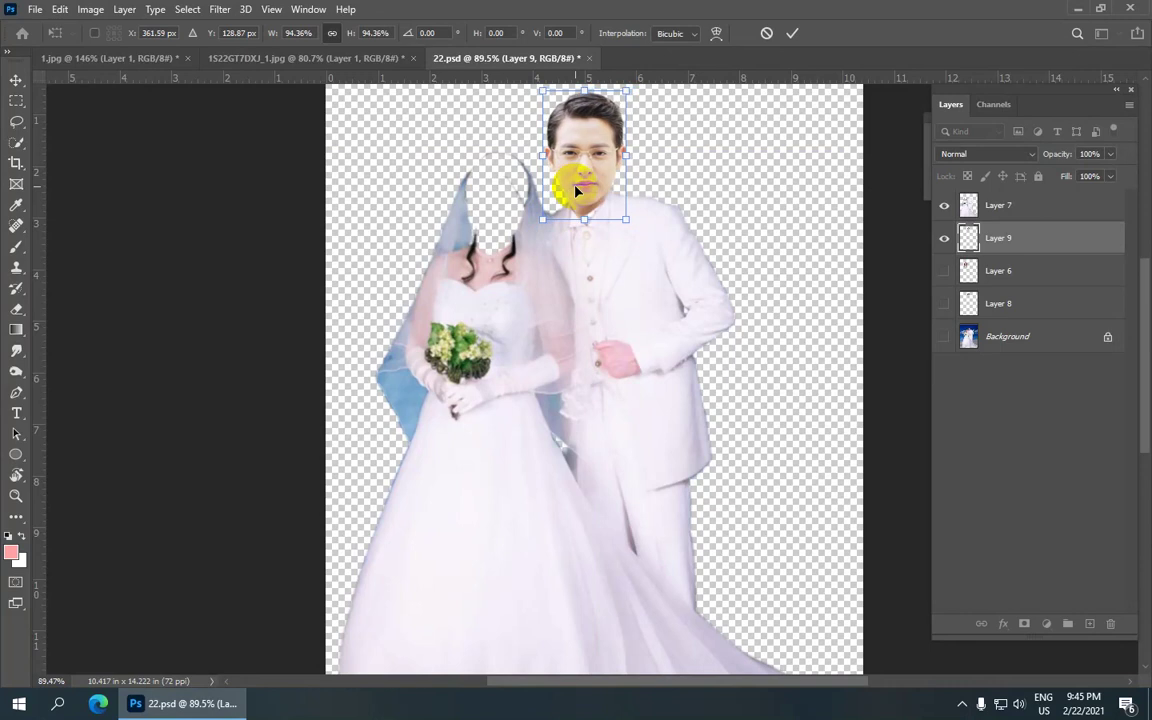
key(Return)
alt+scroll(576, 190, up, 4)
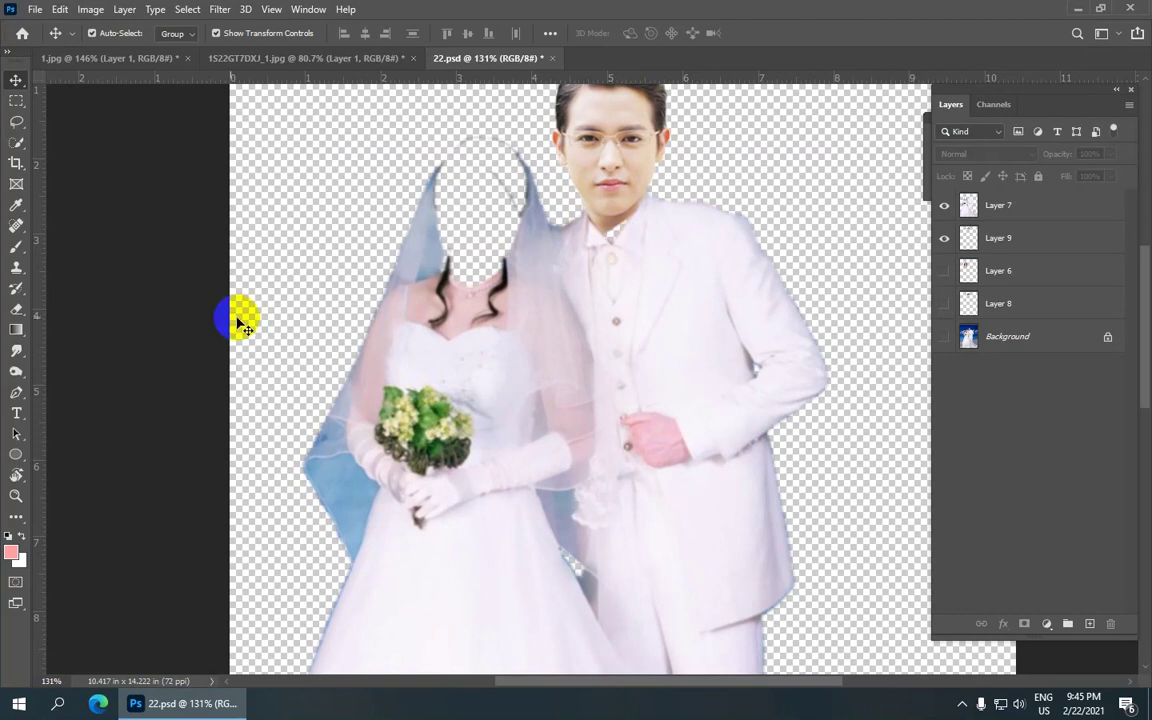
Clone-stamp skin over the groom's collar near the neck on Layer 9.
drag(16, 267, 99, 277)
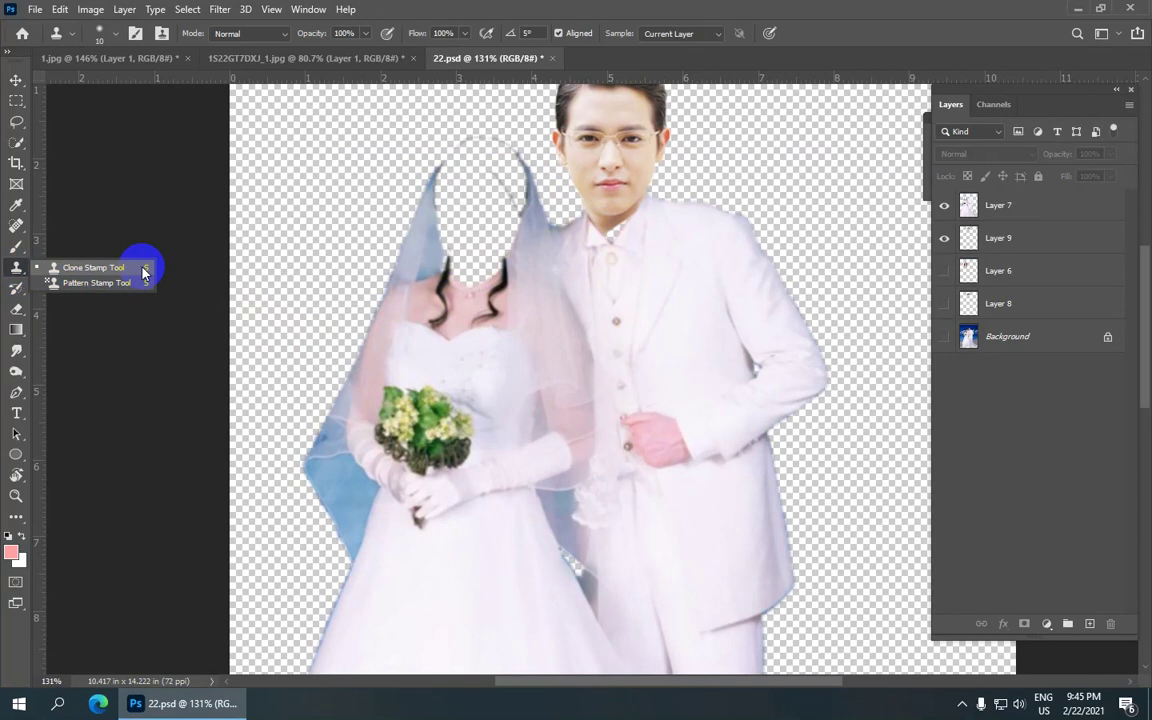
drag(144, 270, 154, 262)
click(995, 238)
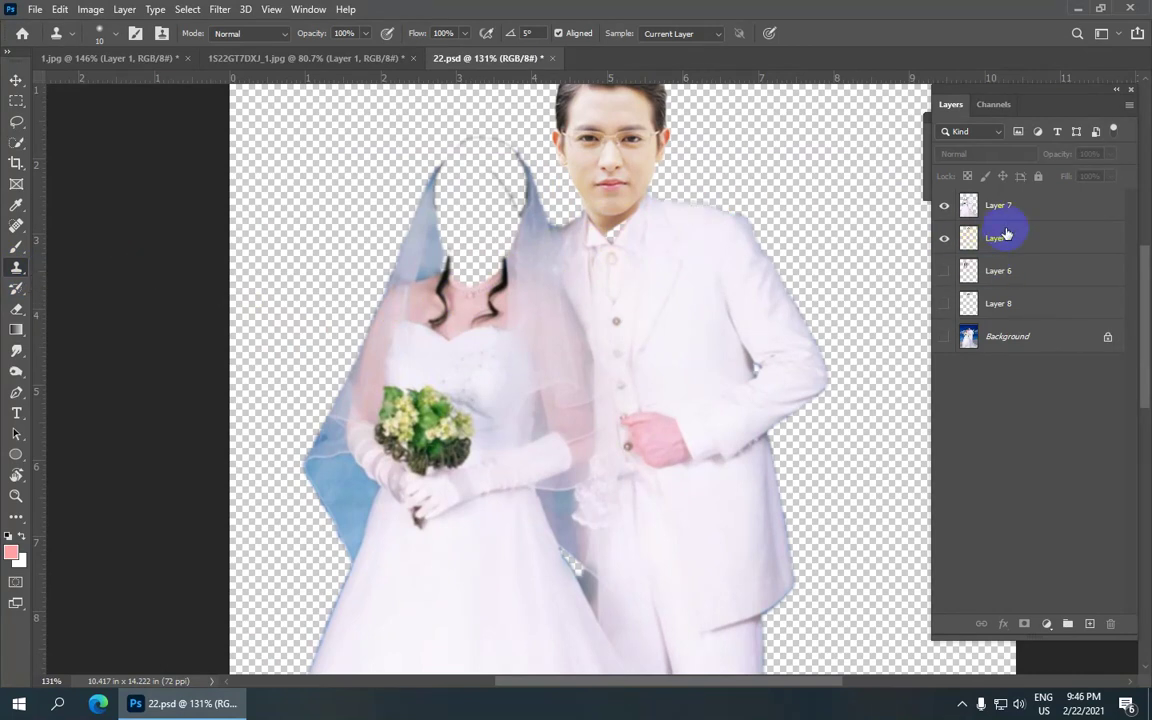
click(944, 238)
click(944, 238)
scroll(625, 213, up, 2)
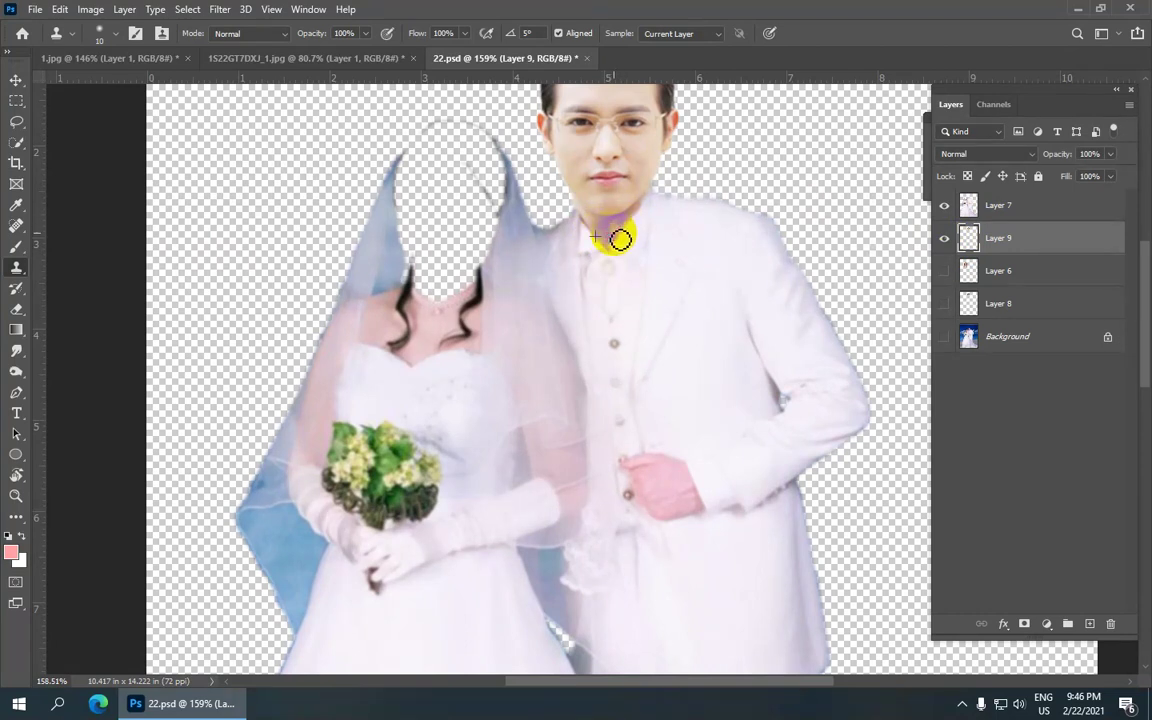
drag(612, 235, 628, 228)
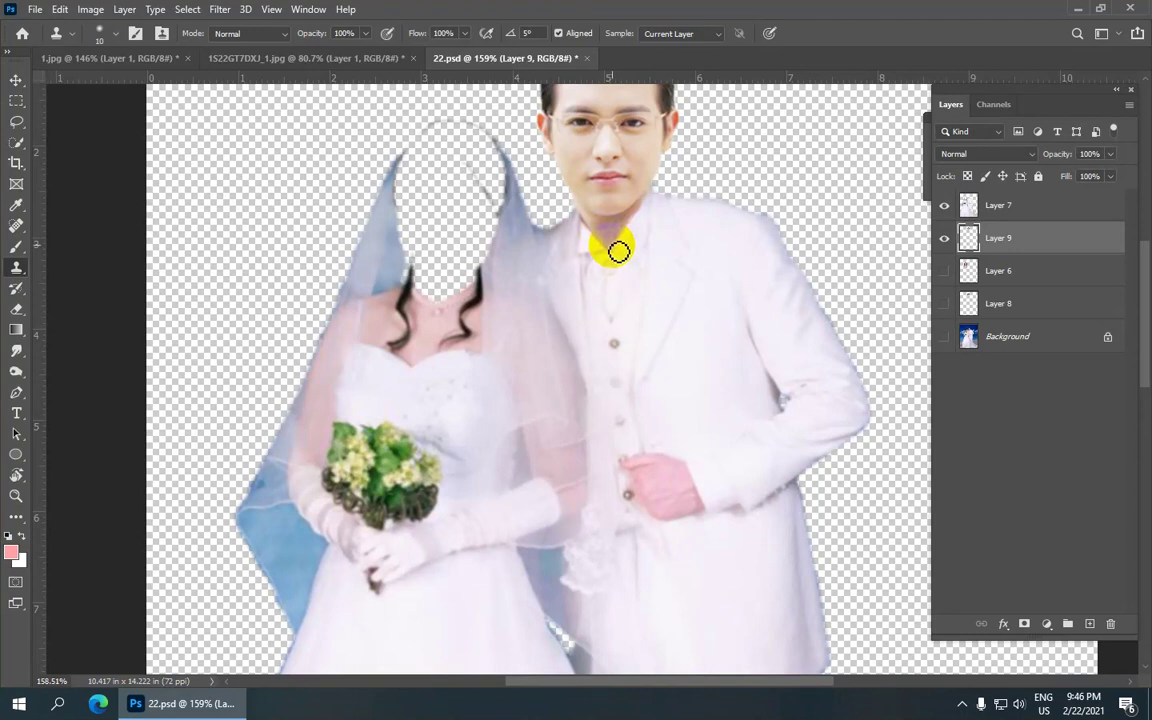
scroll(579, 229, down, 5)
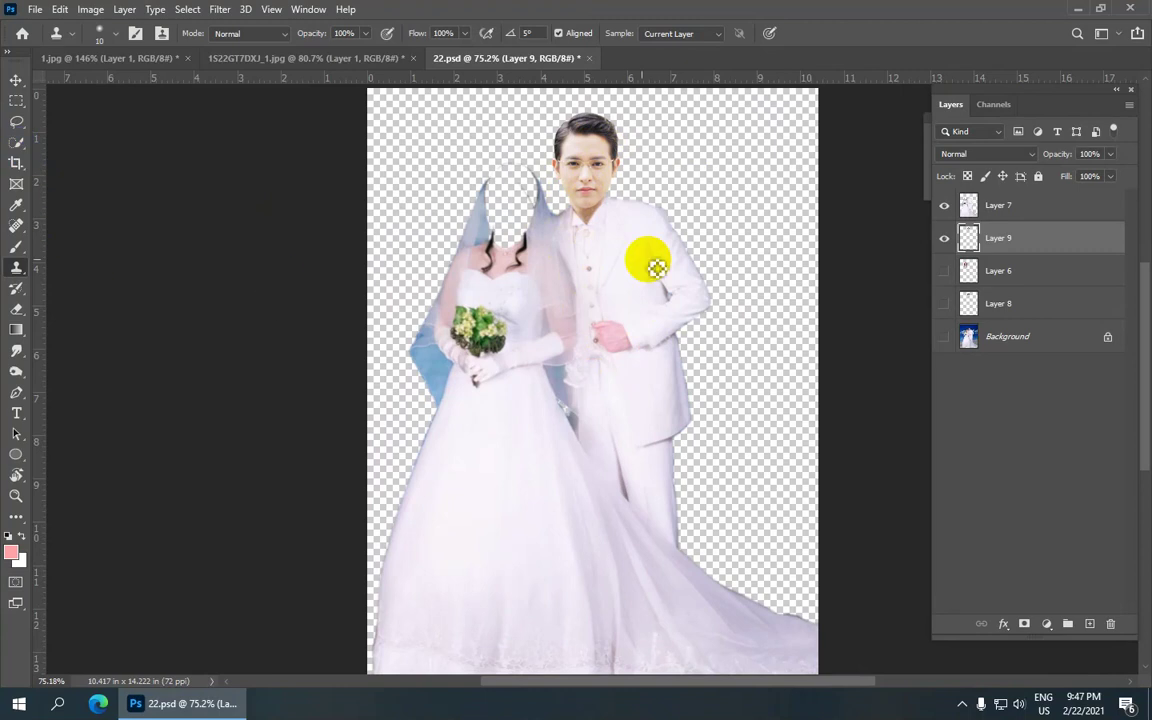
Quick-select the groom's face and chin on Layer 9 with an enlarged brush.
click(16, 142)
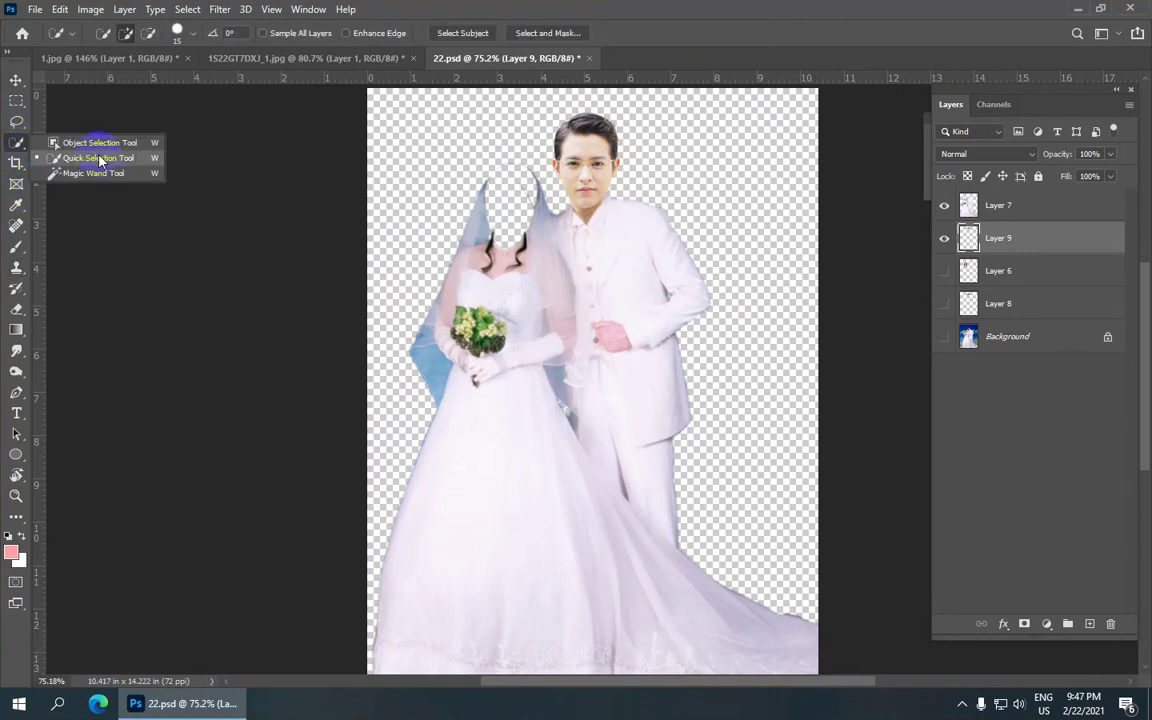
click(143, 163)
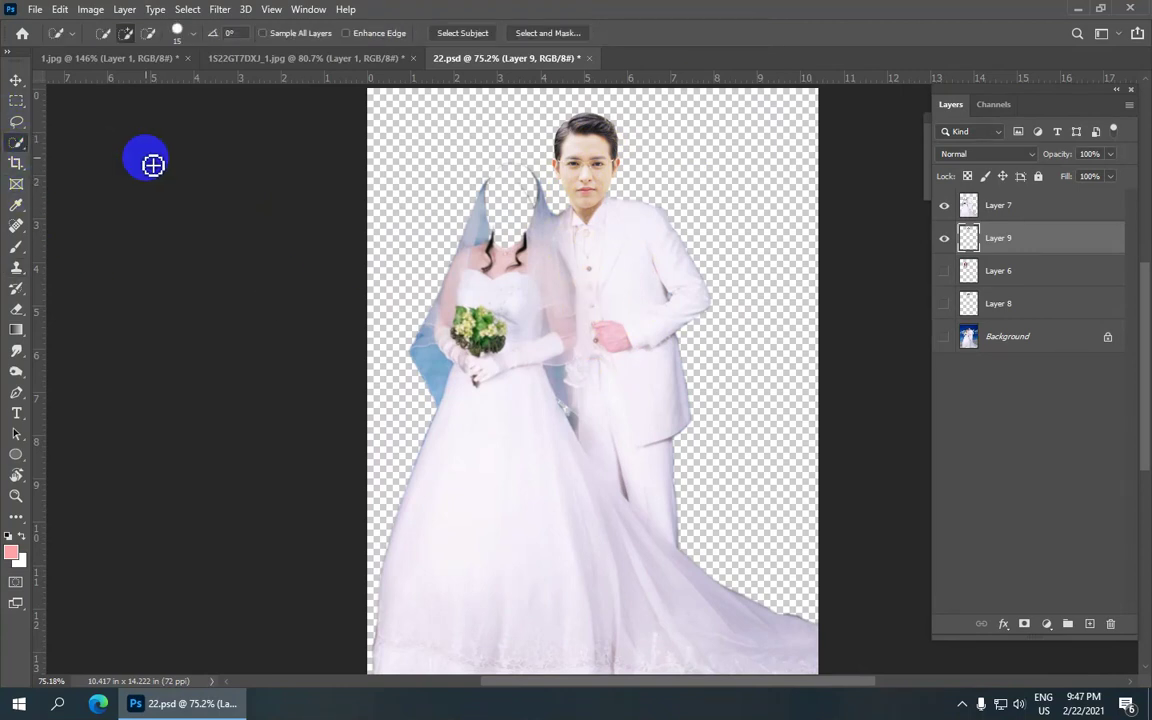
click(944, 238)
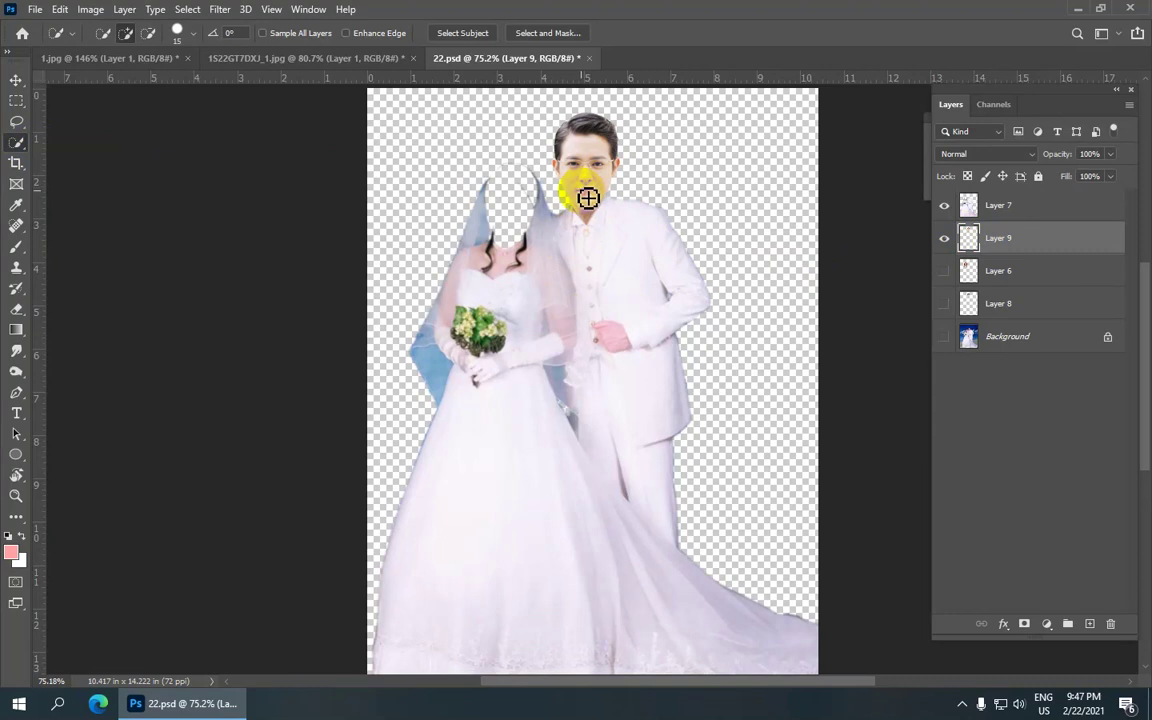
key(bracketright)
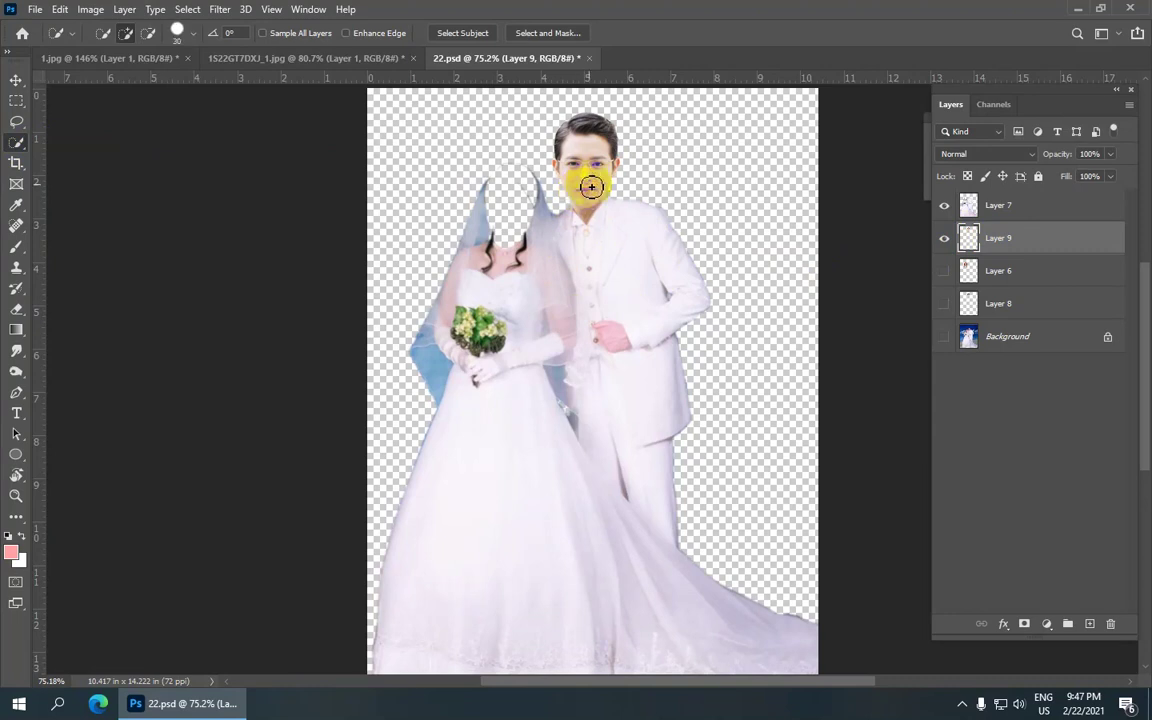
key(bracketright)
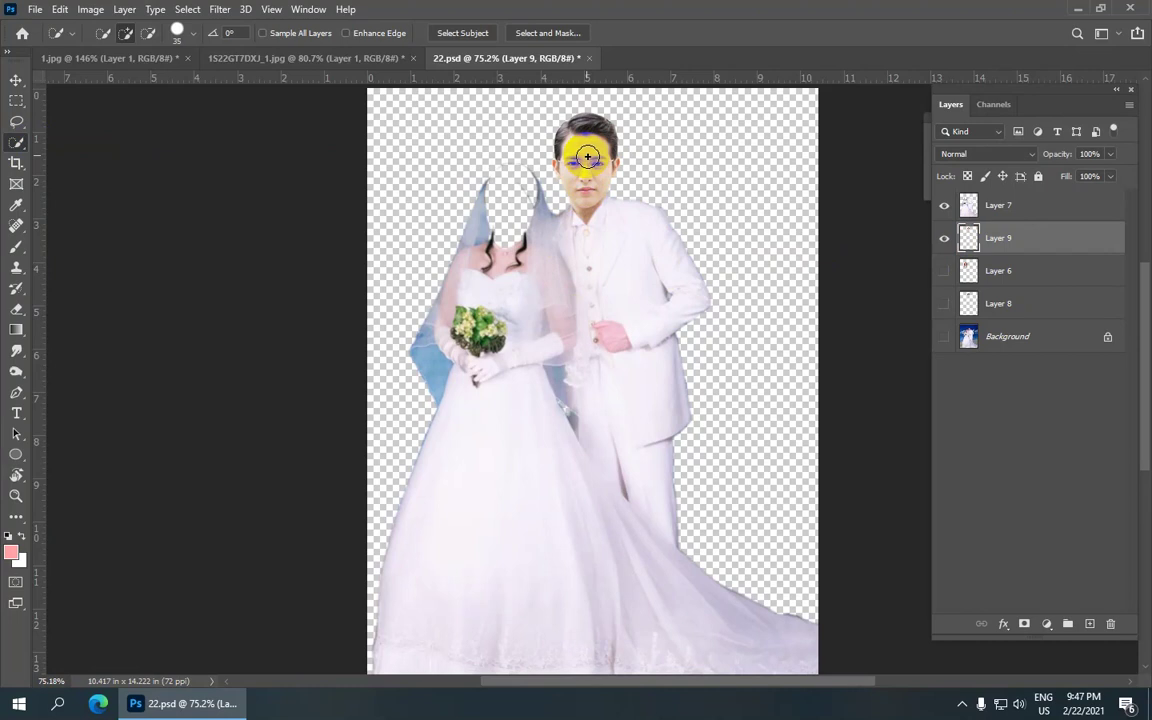
mouse_move(587, 156)
mouse_down()
mouse_move(587, 195)
mouse_move(576, 150)
mouse_move(540, 134)
mouse_move(562, 143)
mouse_up()
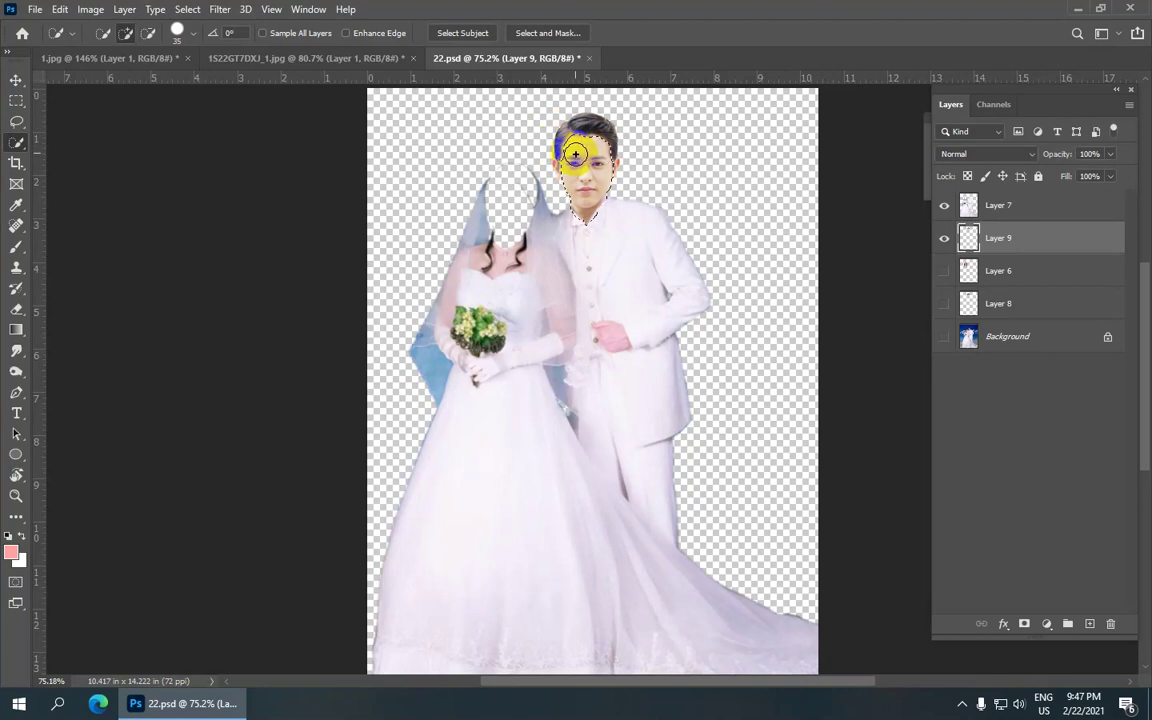
scroll(578, 154, down, 2)
scroll(581, 154, up, 2)
scroll(577, 157, down, 1)
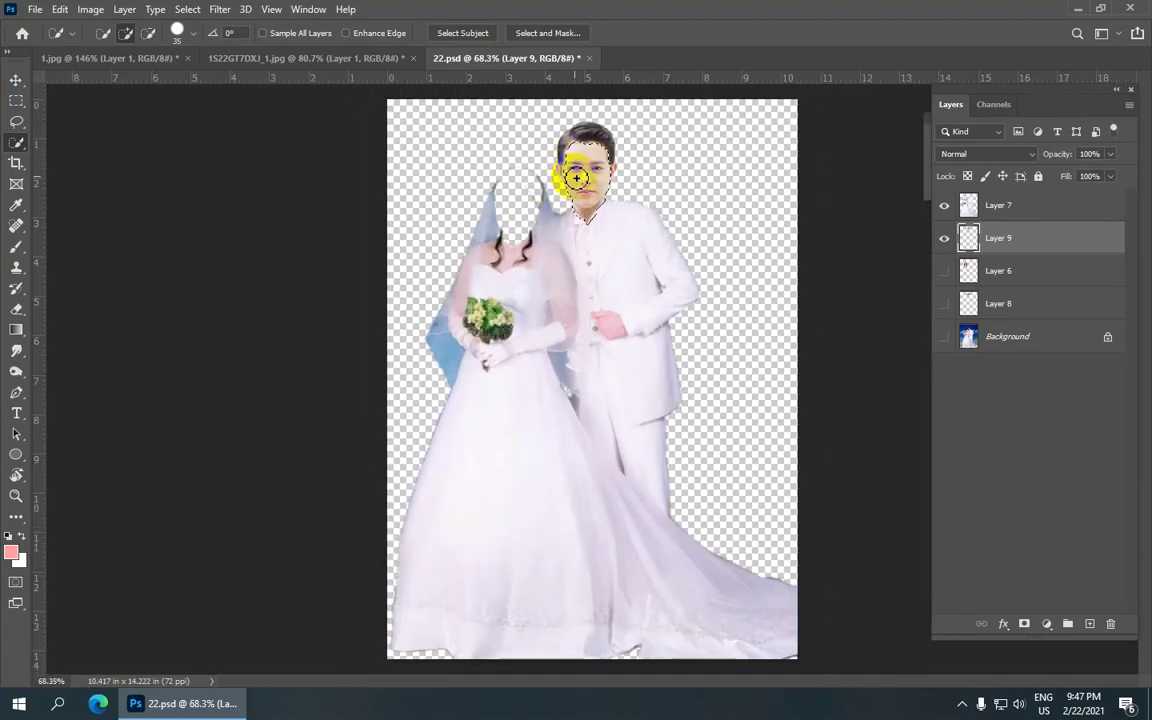
right_click(577, 179)
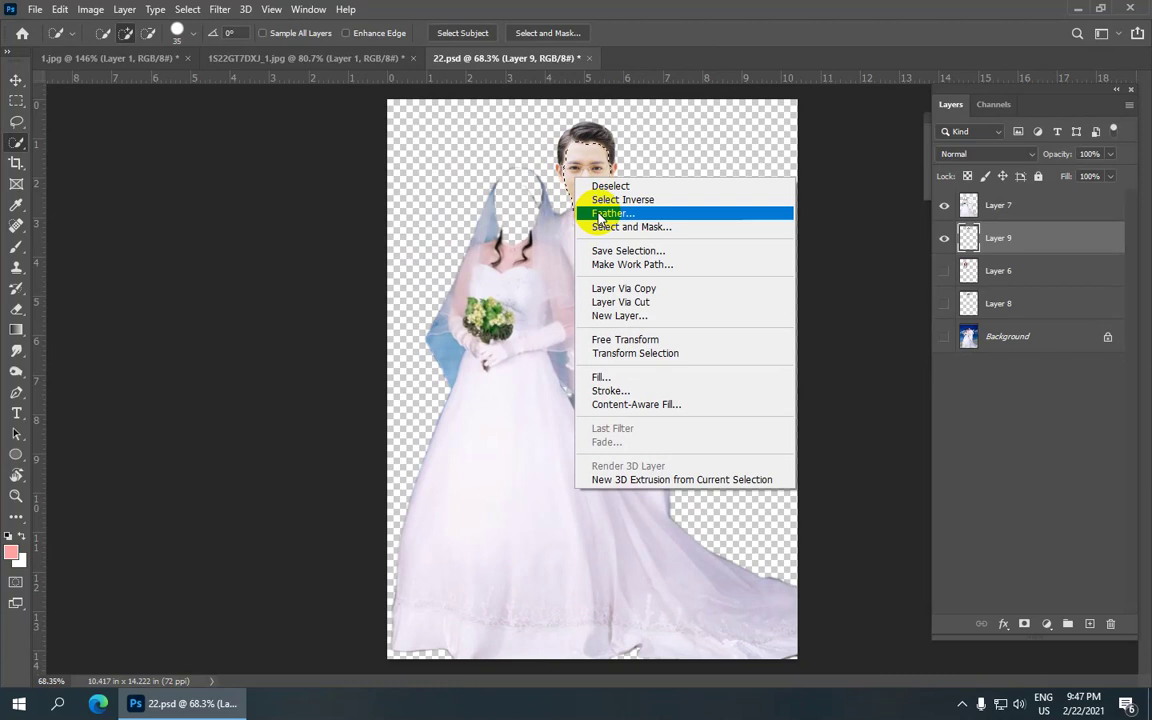
click(350, 147)
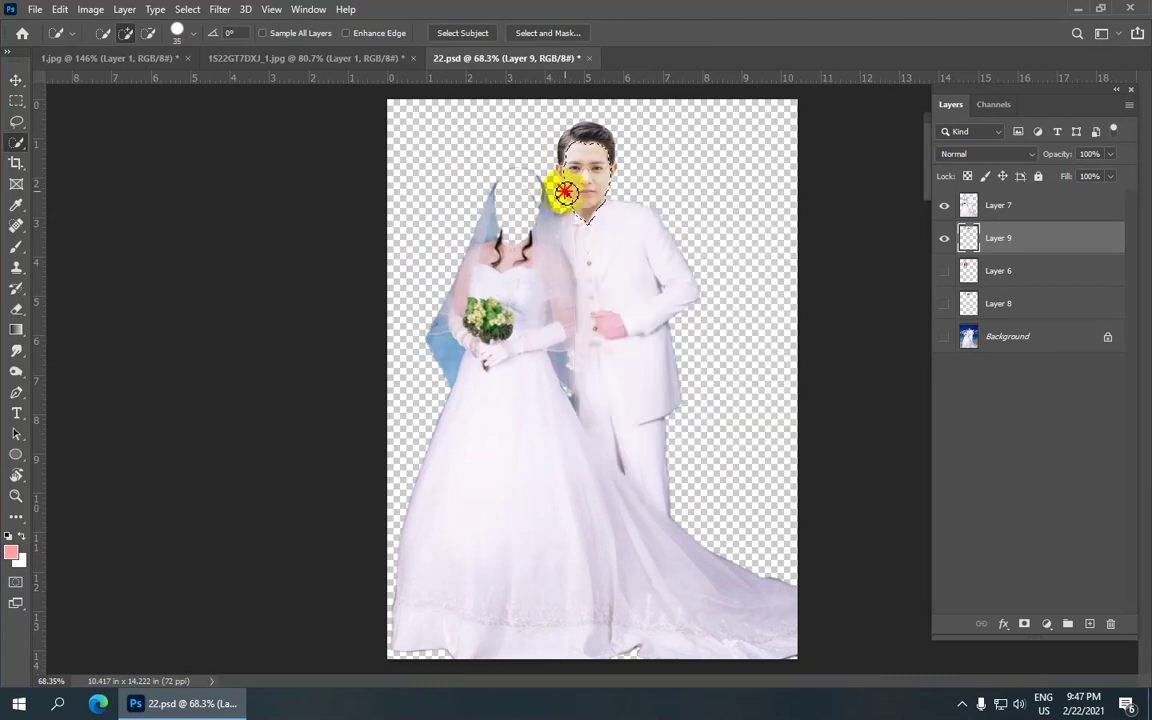
click(188, 10)
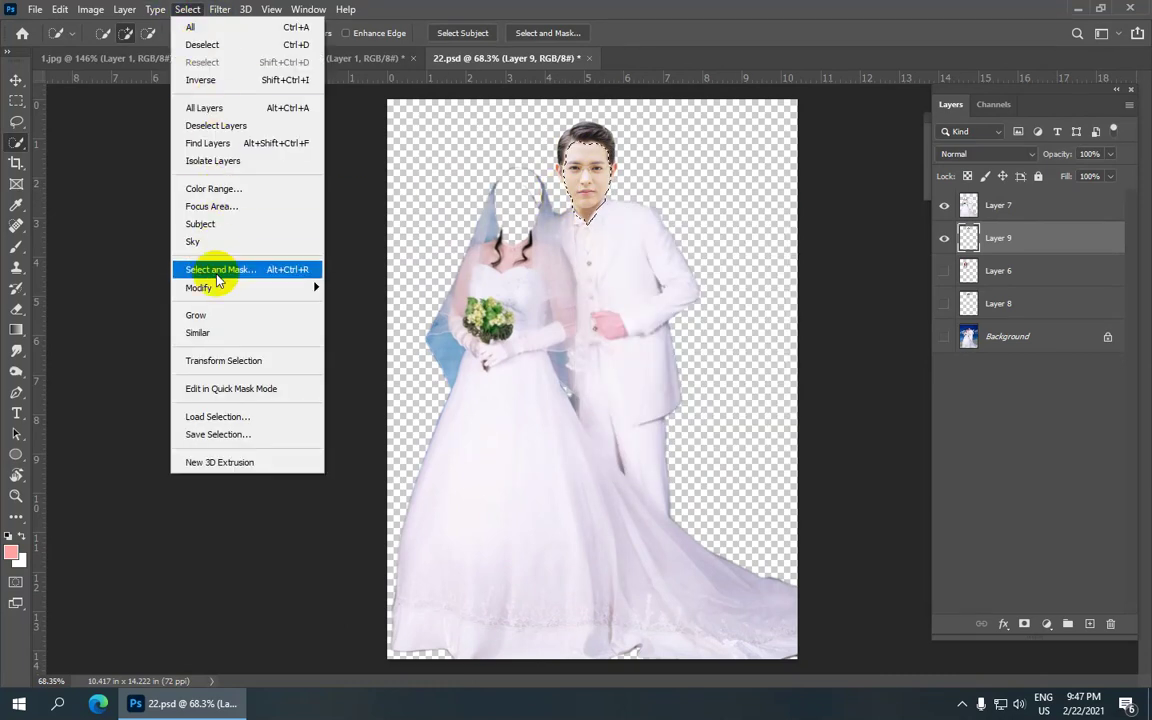
mouse_move(240, 288)
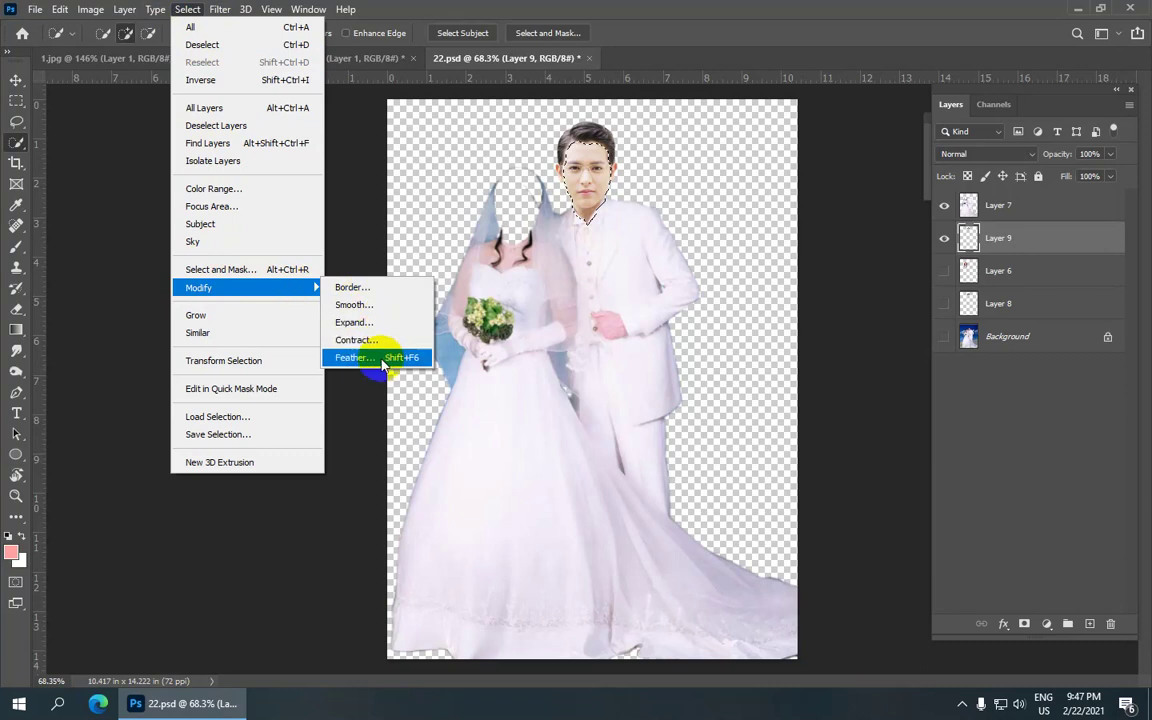
Feather the face selection by 20 px and copy it onto new Layer 10.
click(383, 360)
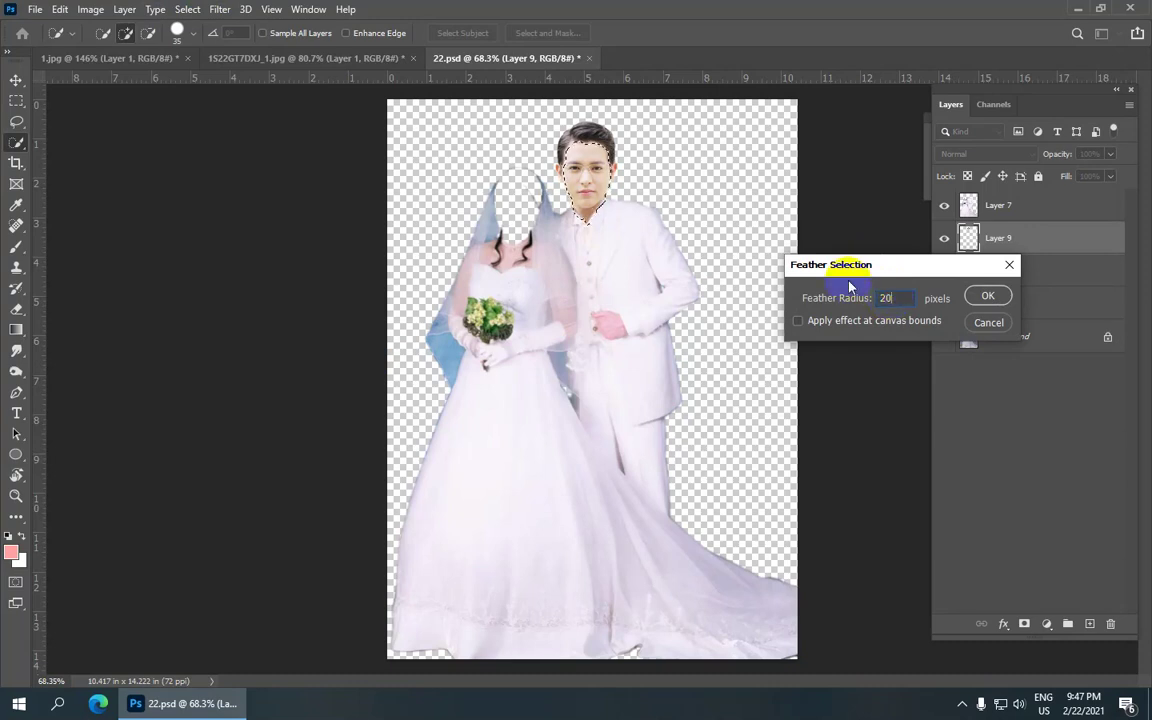
click(987, 296)
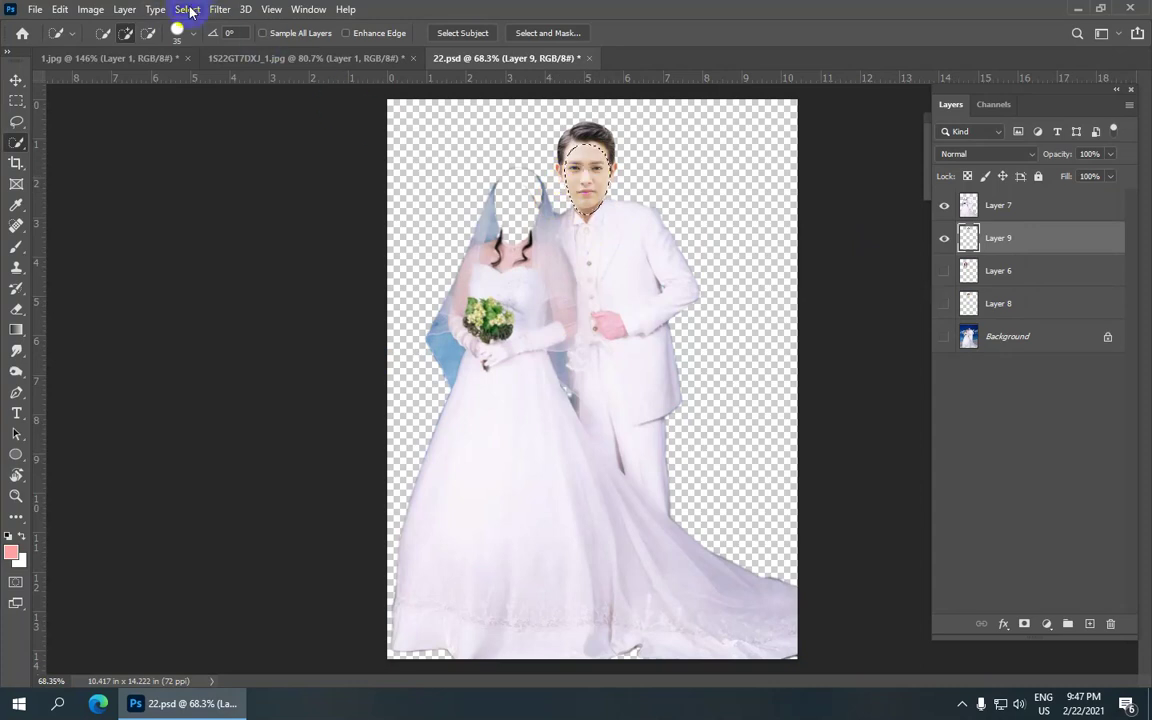
click(124, 10)
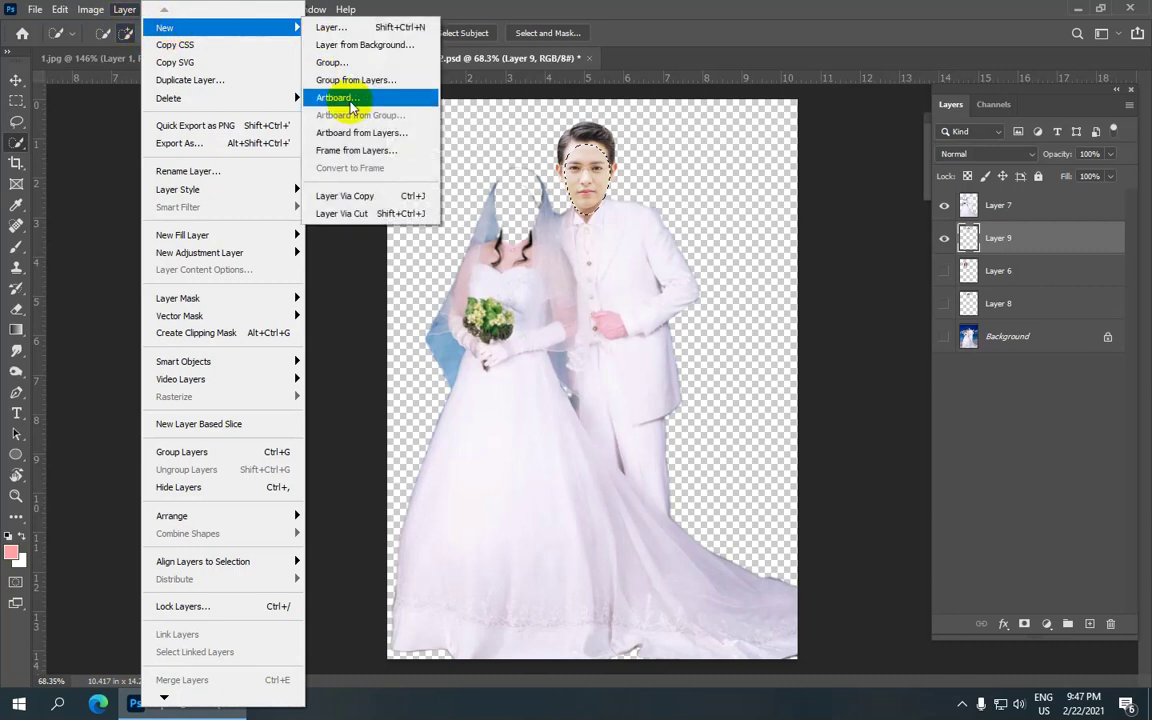
mouse_move(222, 27)
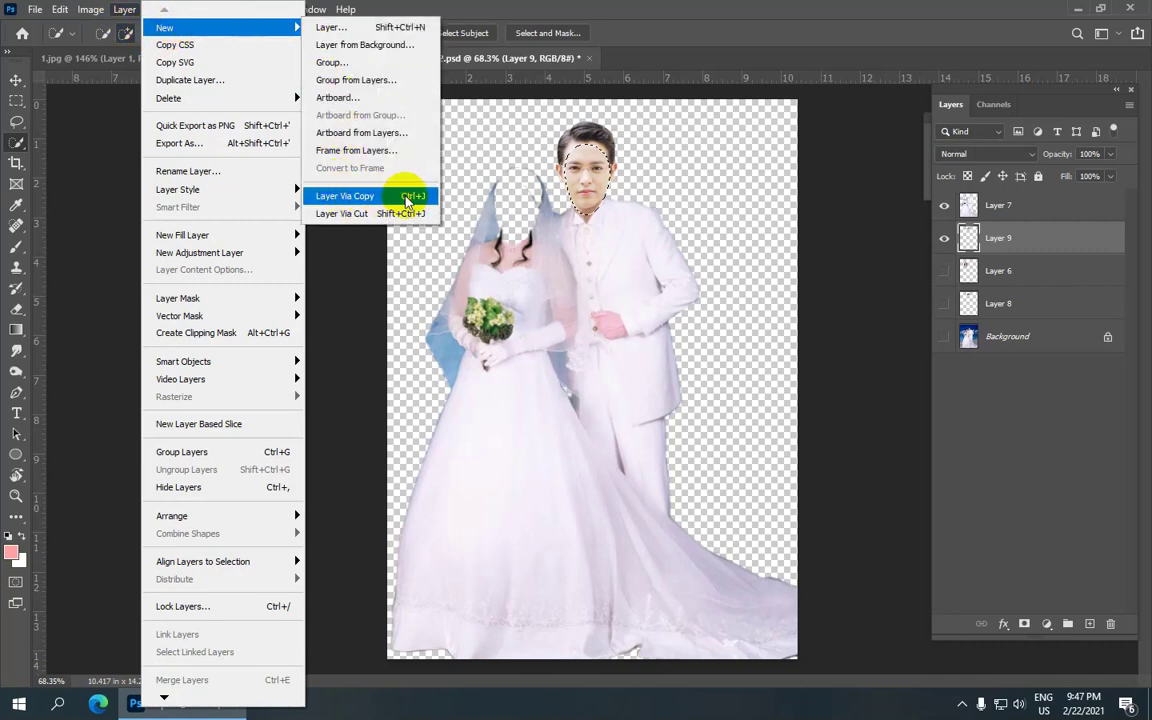
click(407, 197)
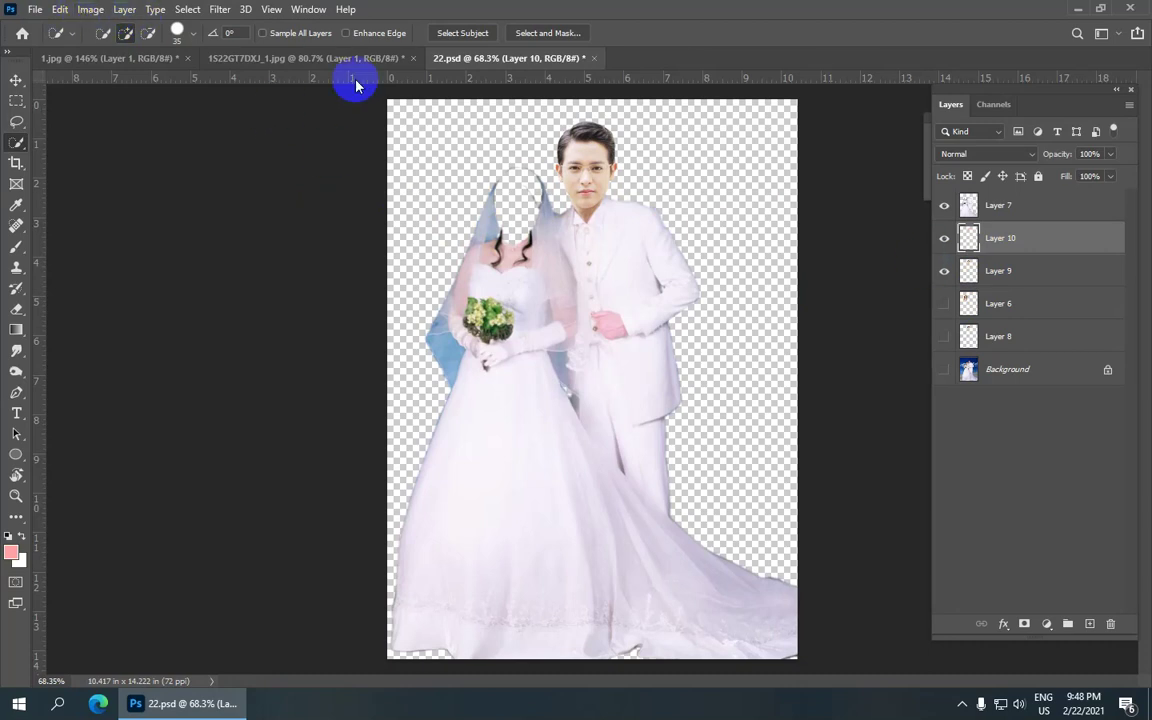
Apply Levels with midtone gamma 0.83 to Layer 10.
click(90, 9)
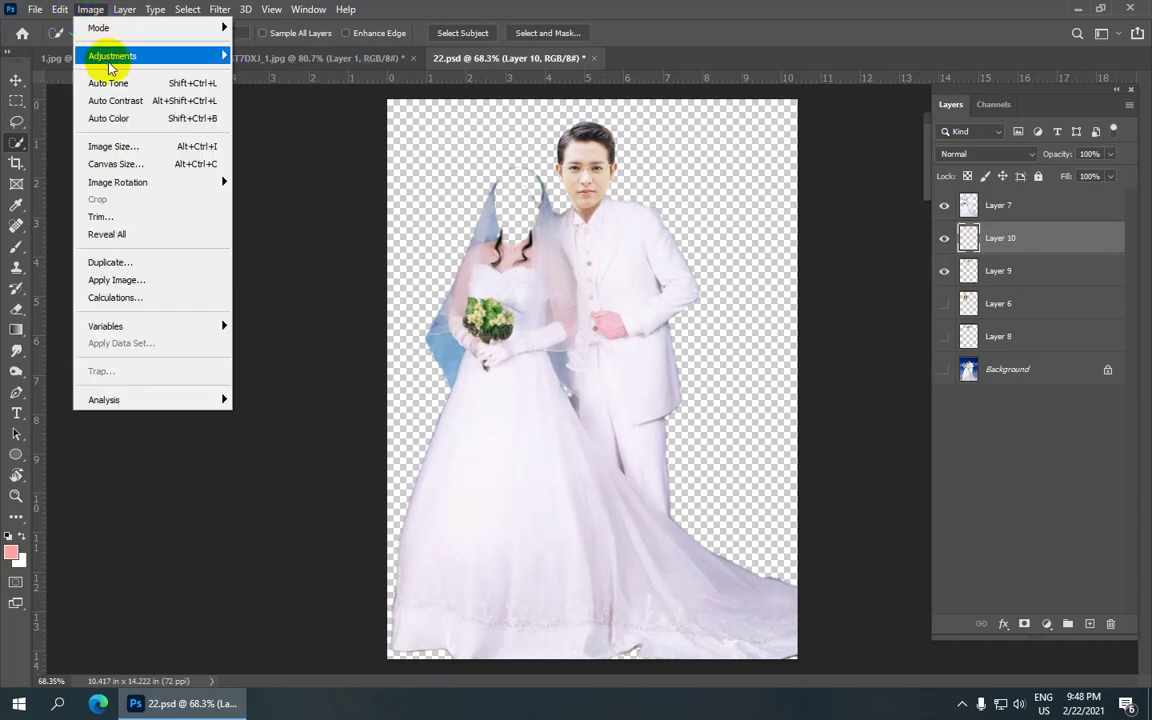
mouse_move(112, 56)
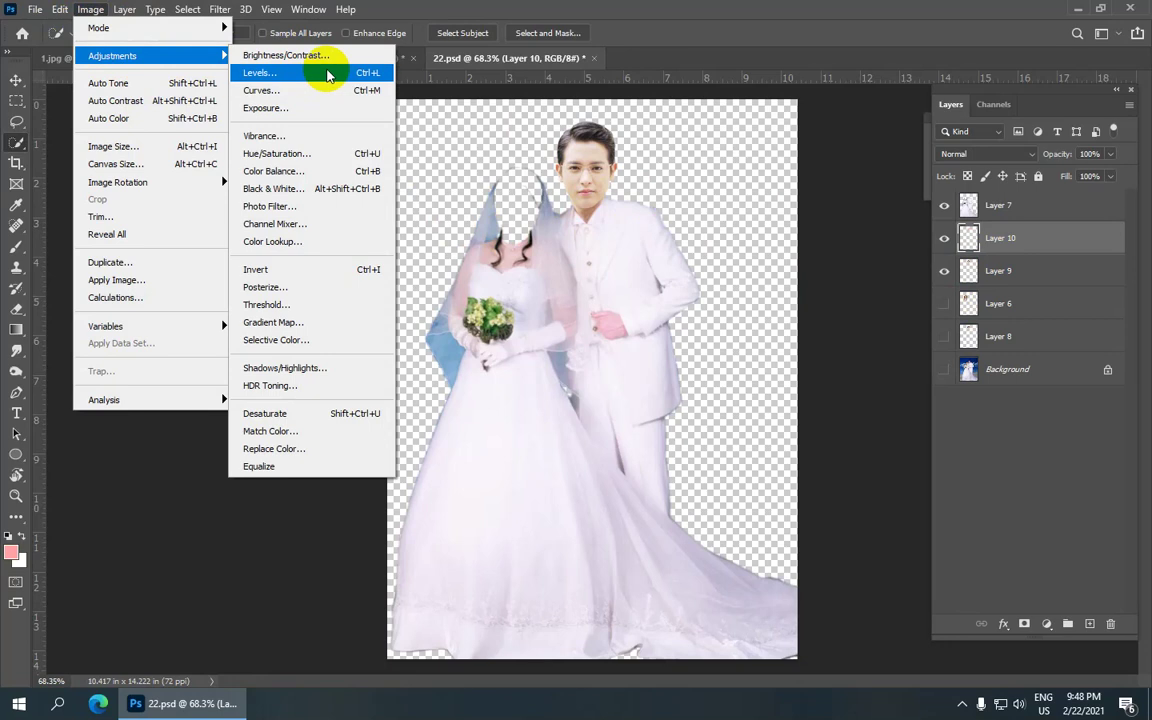
click(328, 76)
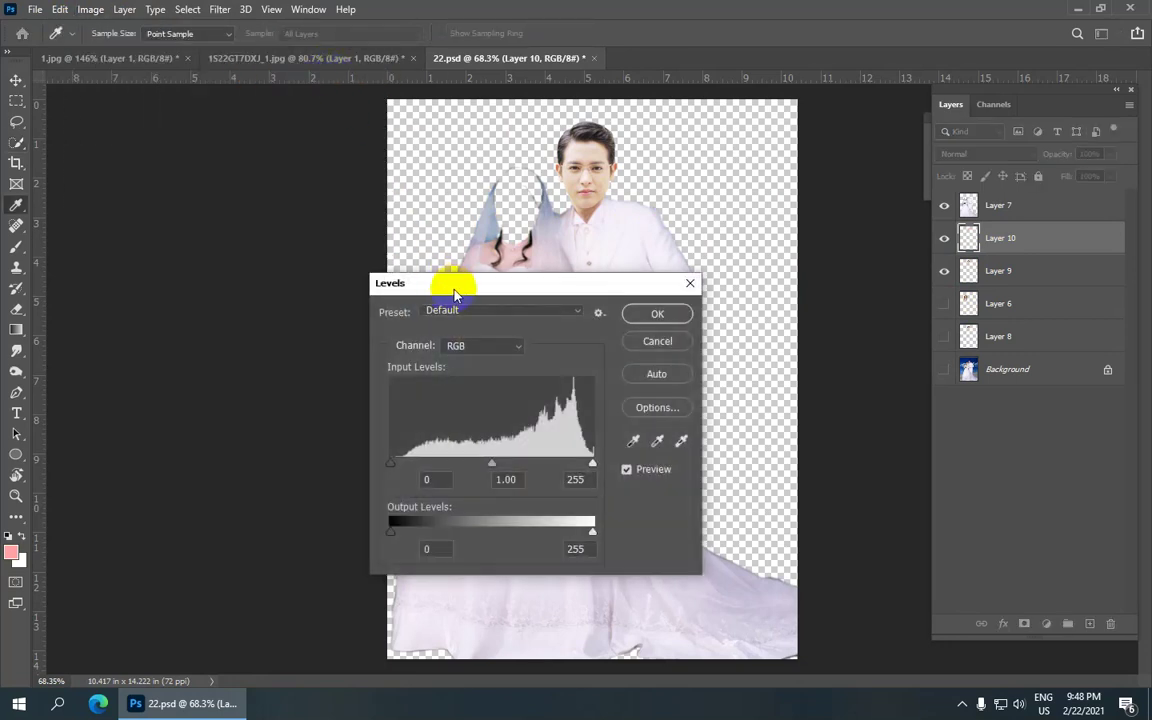
drag(492, 468, 502, 483)
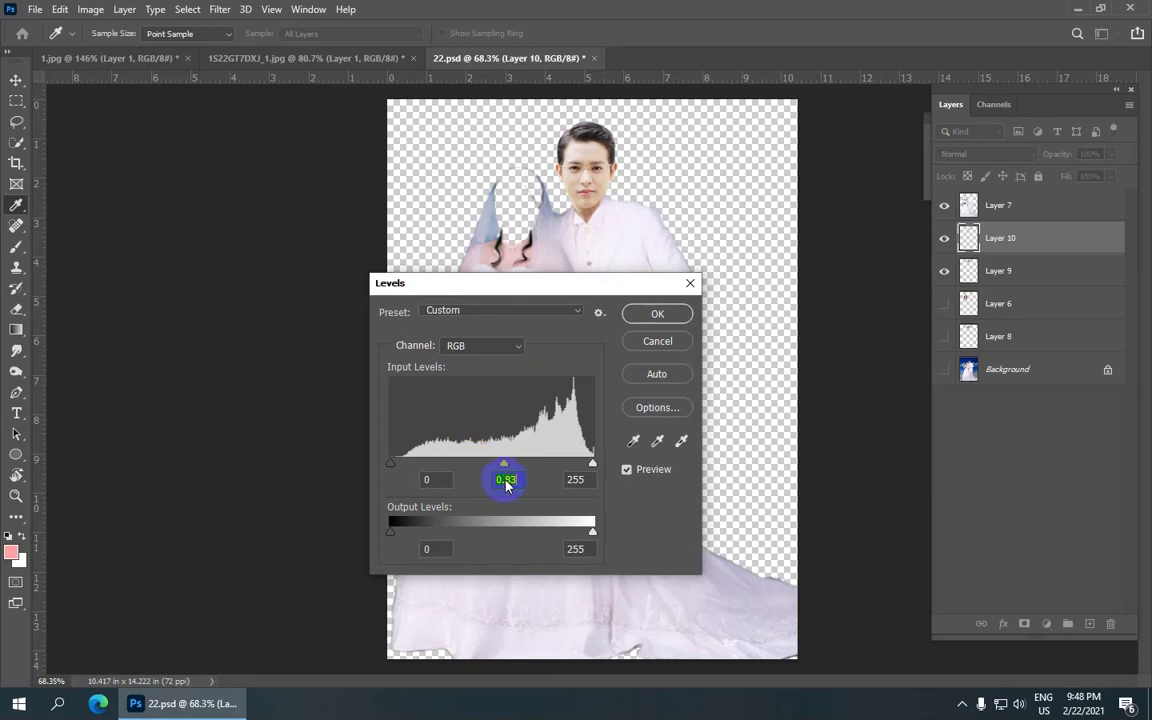
click(662, 315)
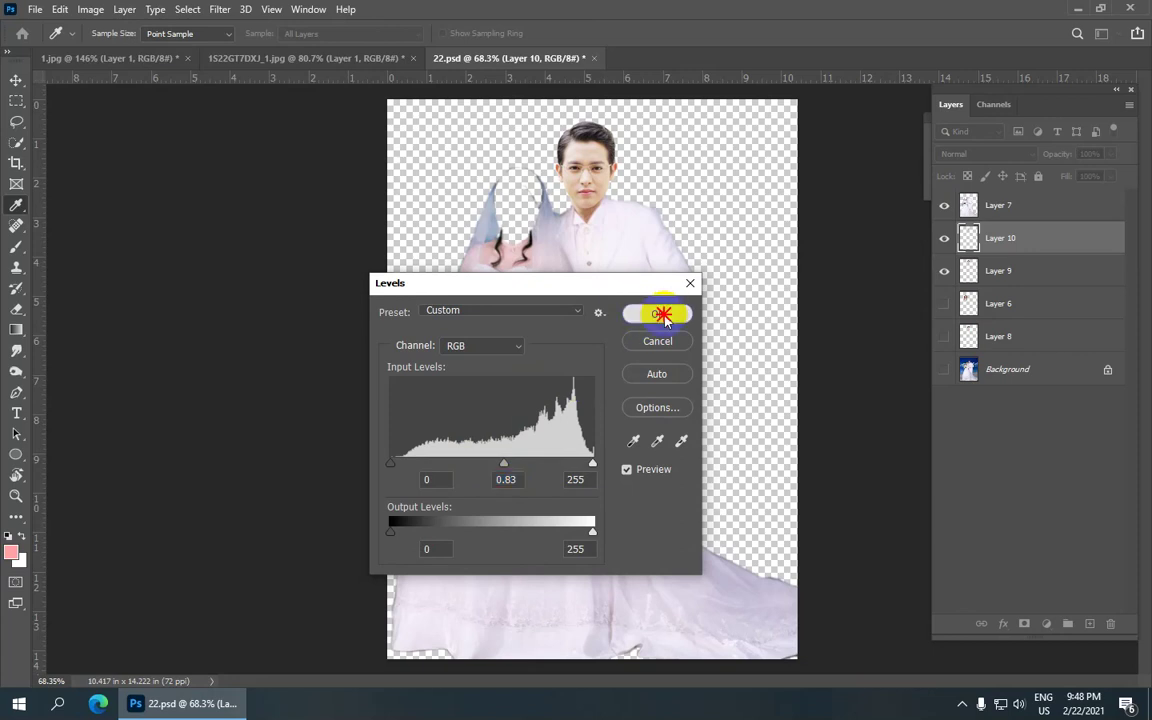
key(w)
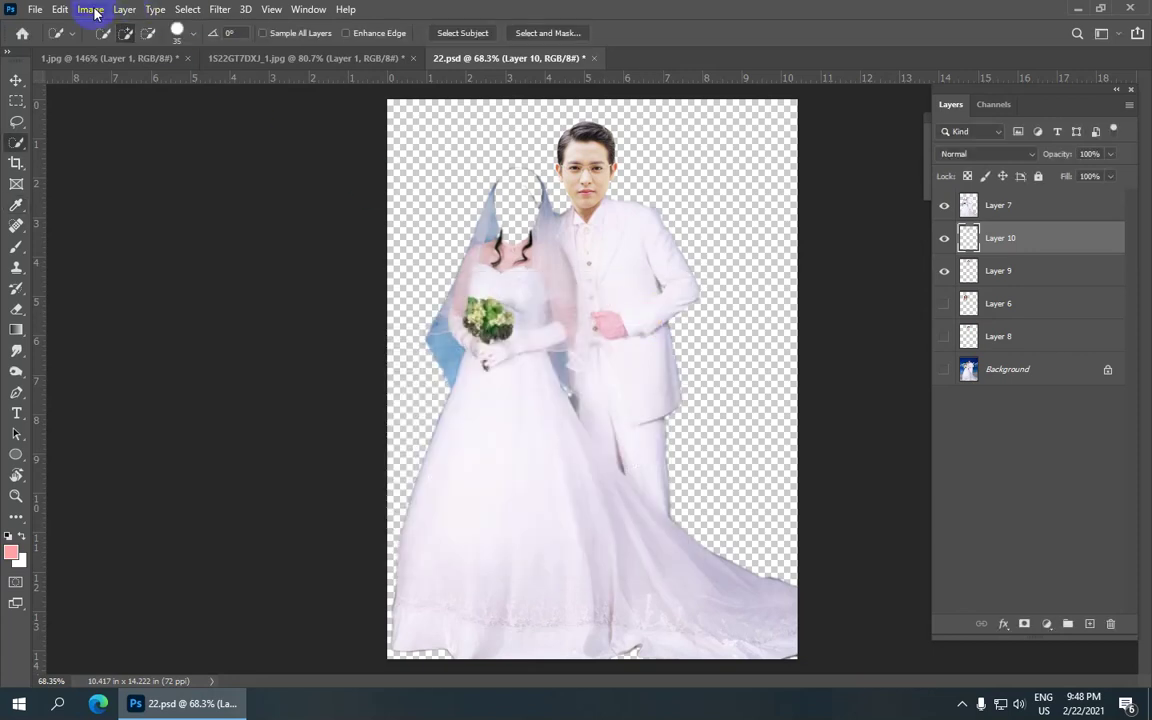
Set midtone Color Balance to +7, −13, −11.
click(92, 10)
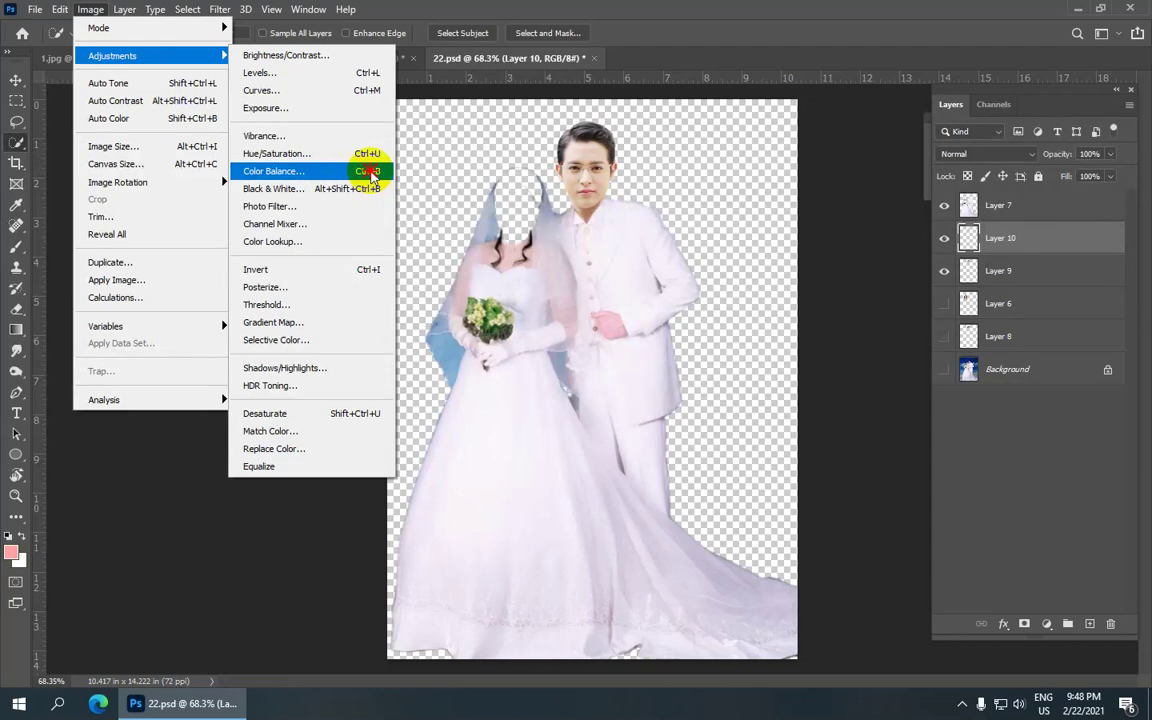
click(370, 173)
drag(191, 390, 182, 408)
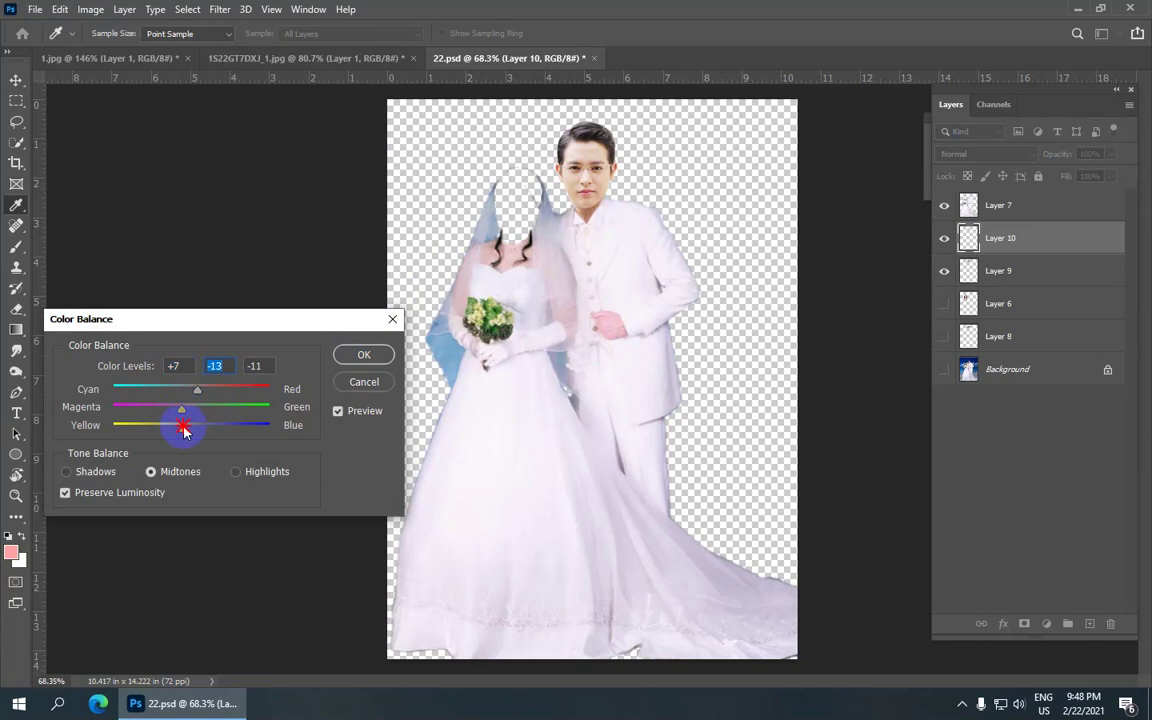
Apply the Color Balance, then add a Curves point lifting input 108 to output 133.
click(363, 355)
key(w)
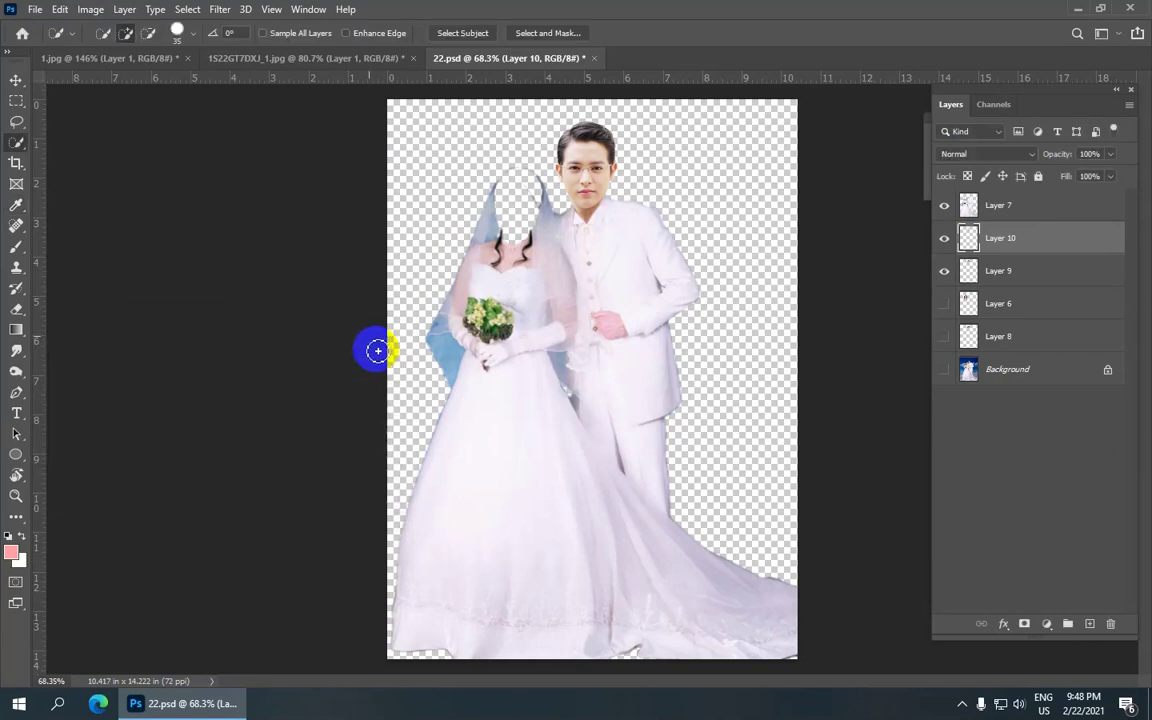
click(91, 9)
mouse_move(150, 56)
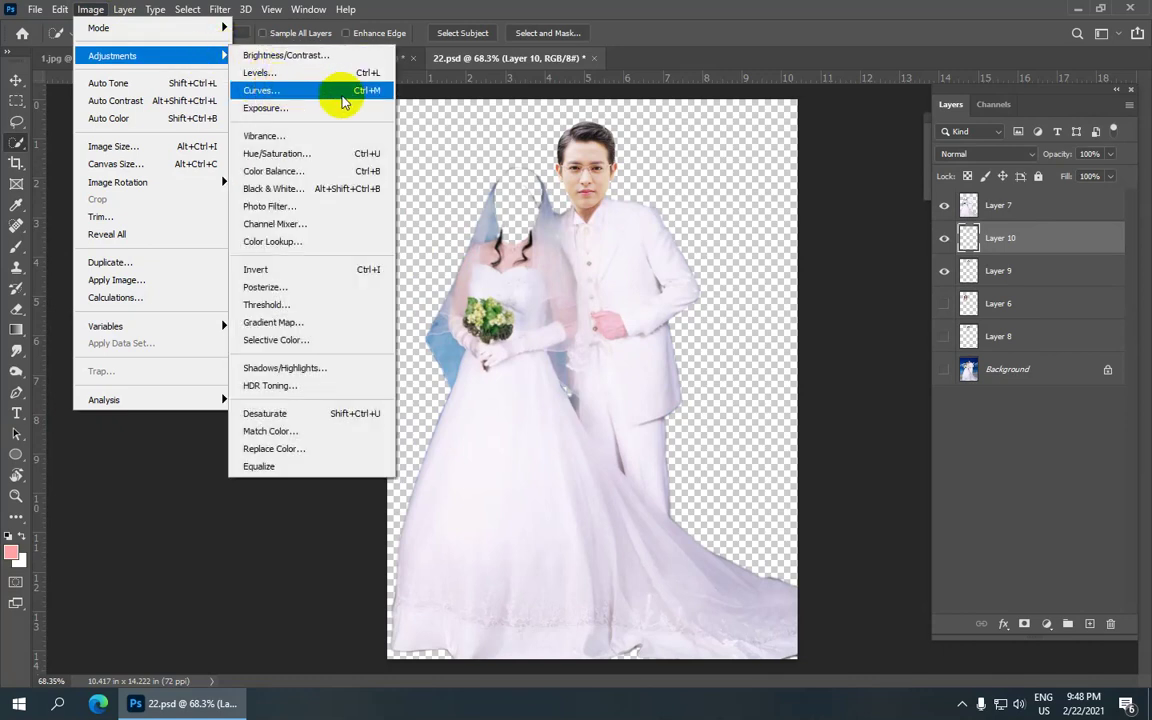
click(370, 97)
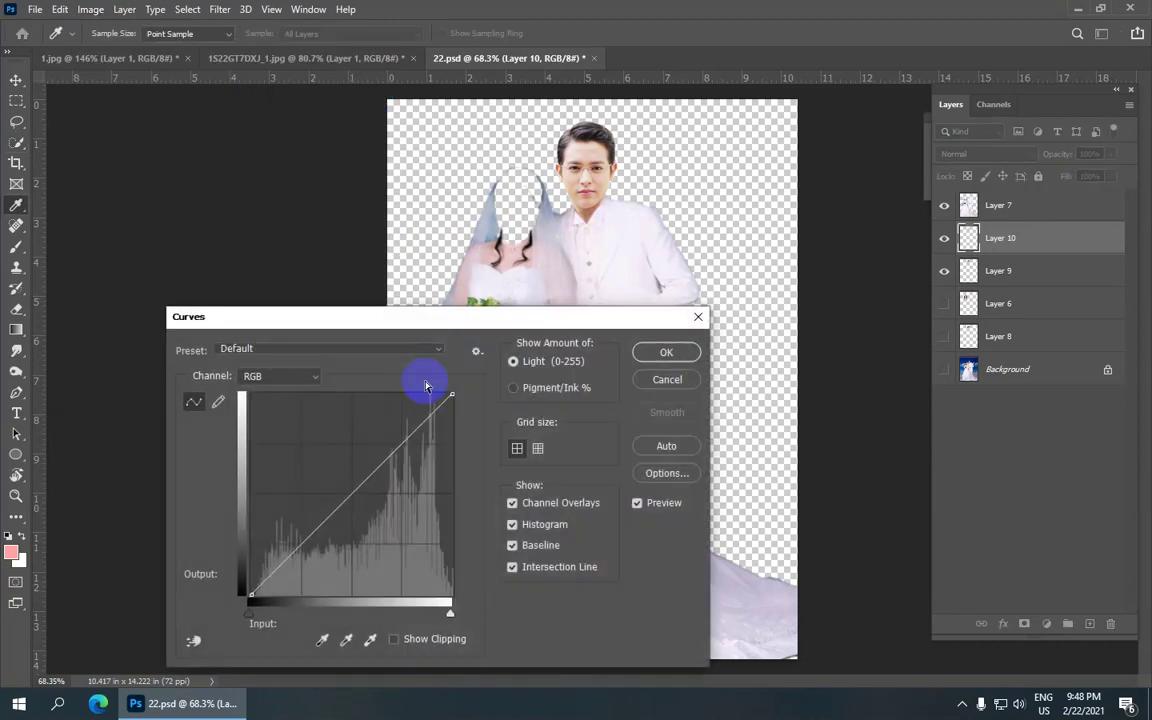
drag(339, 496, 336, 490)
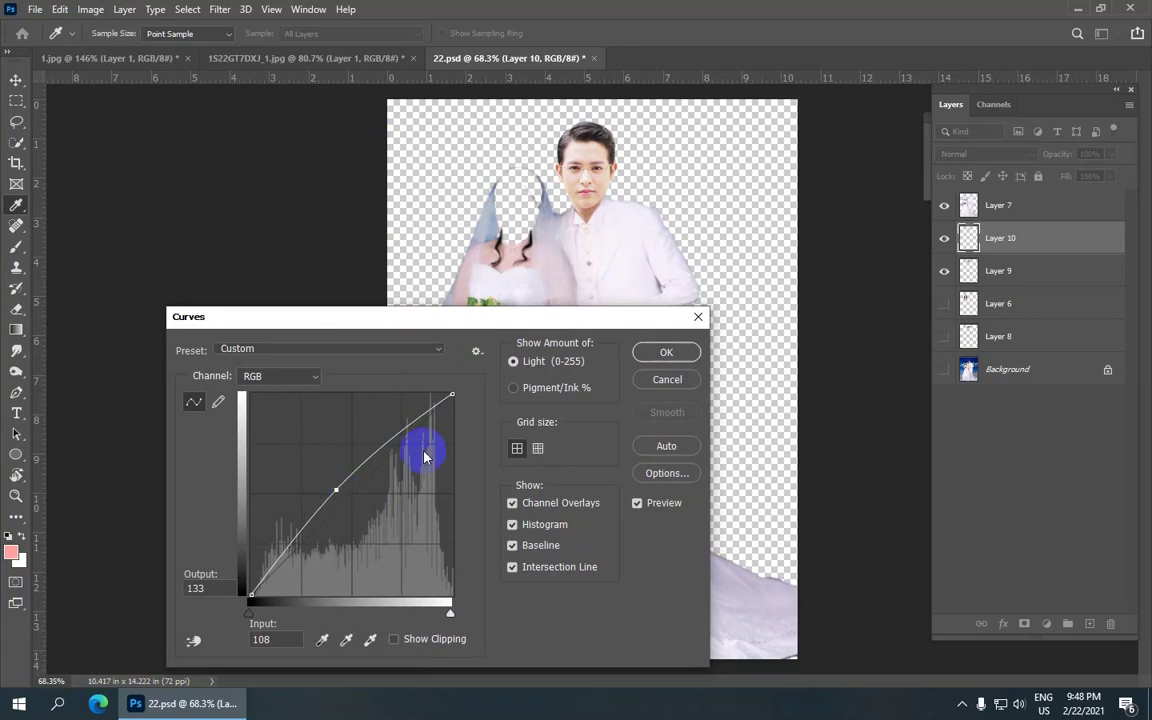
click(682, 353)
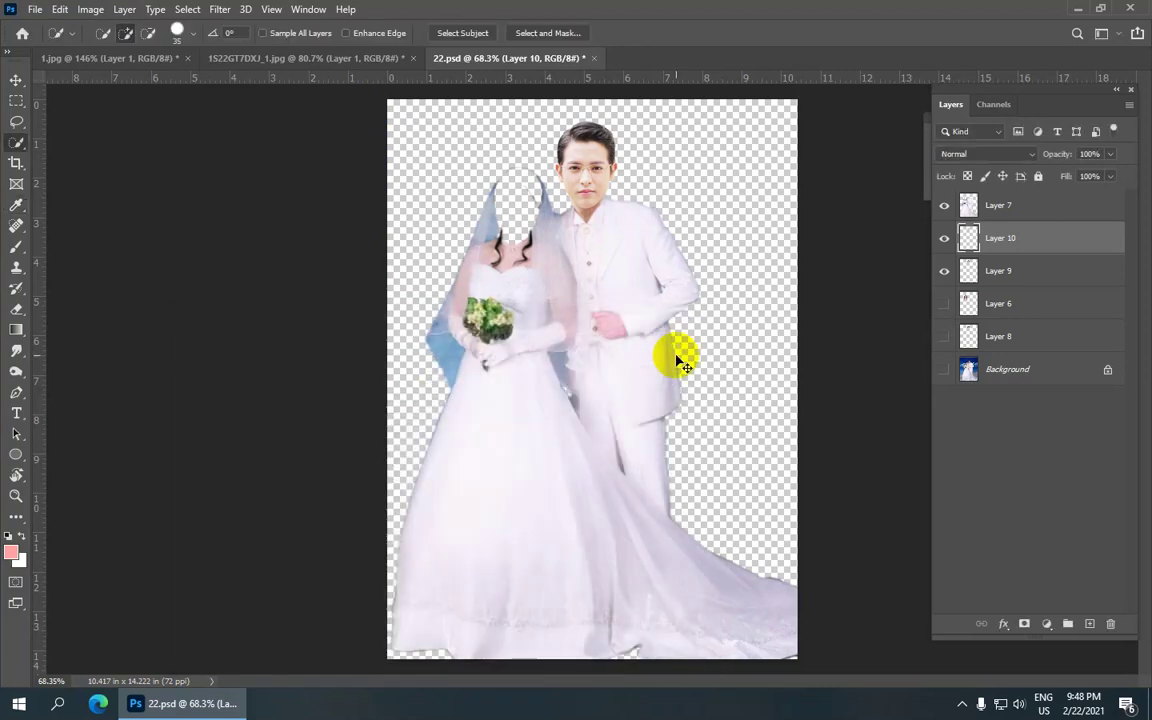
On Layer 7, quick-select the groom's pink hand at the bride's waist, using Alt to subtract overspill.
click(995, 207)
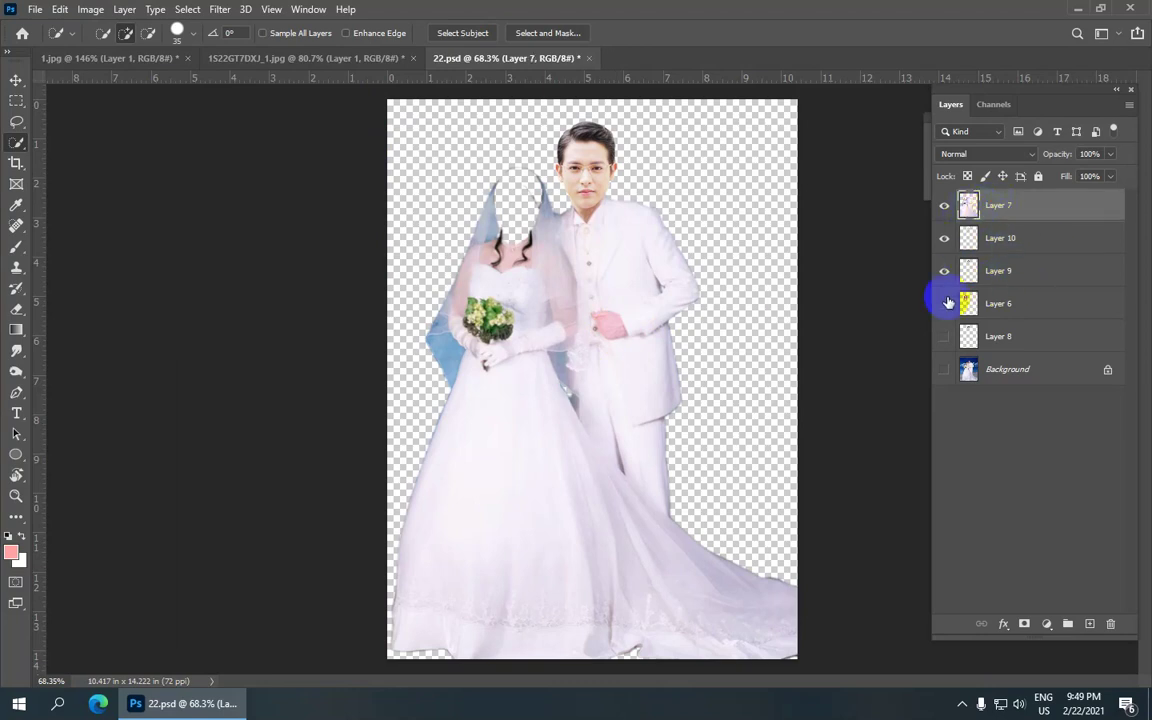
click(602, 333)
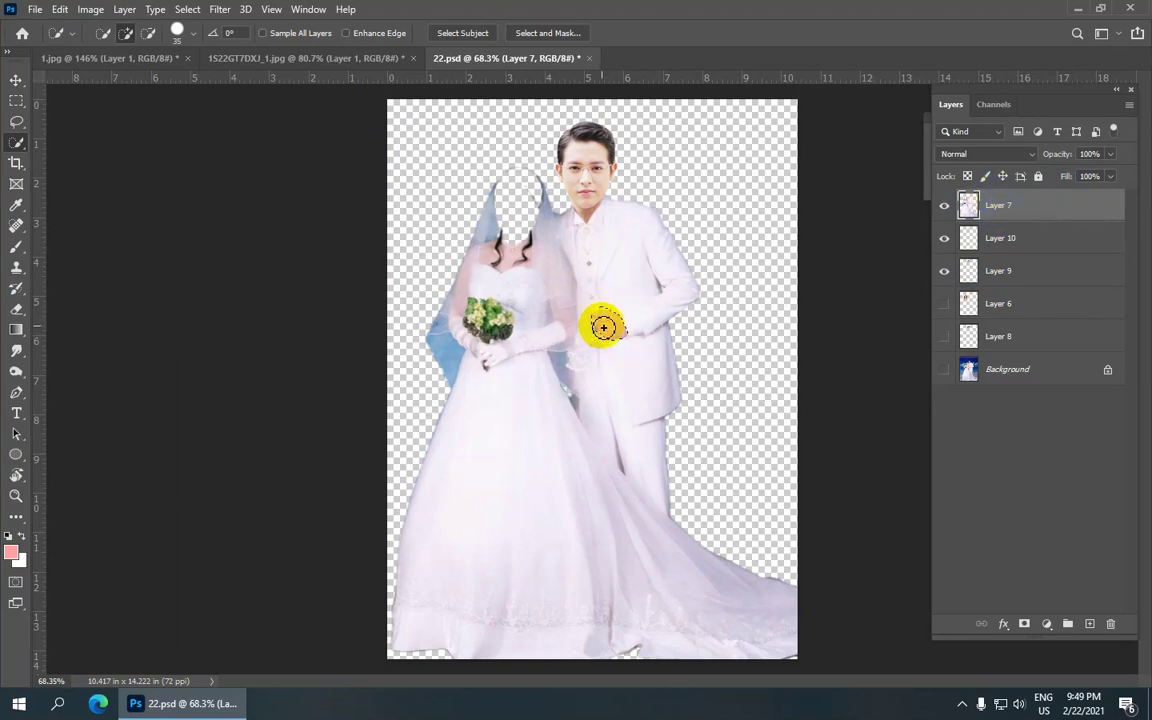
drag(603, 328, 608, 301)
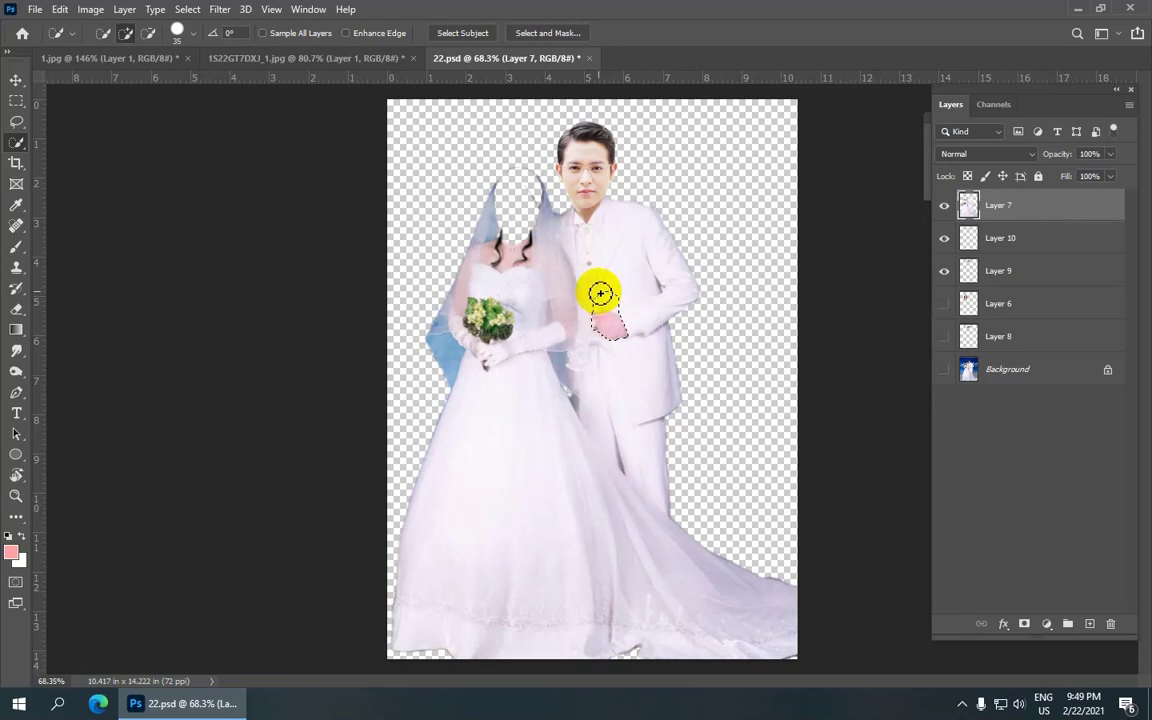
key(alt)
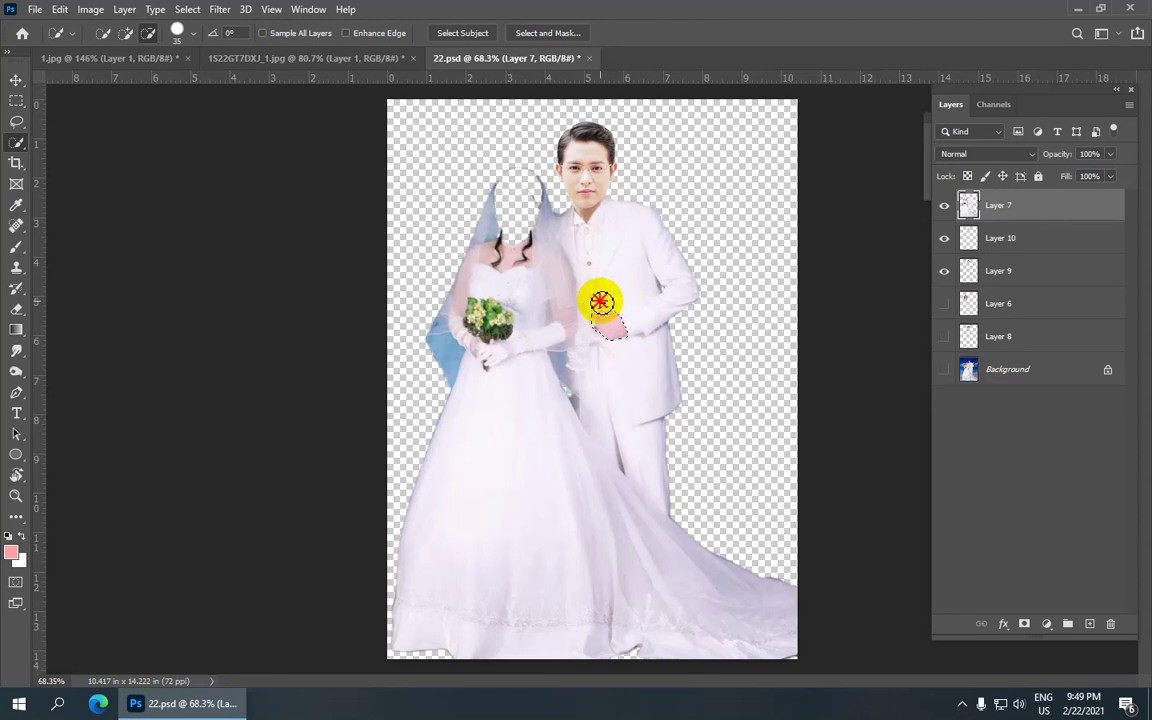
scroll(600, 301, up, 1)
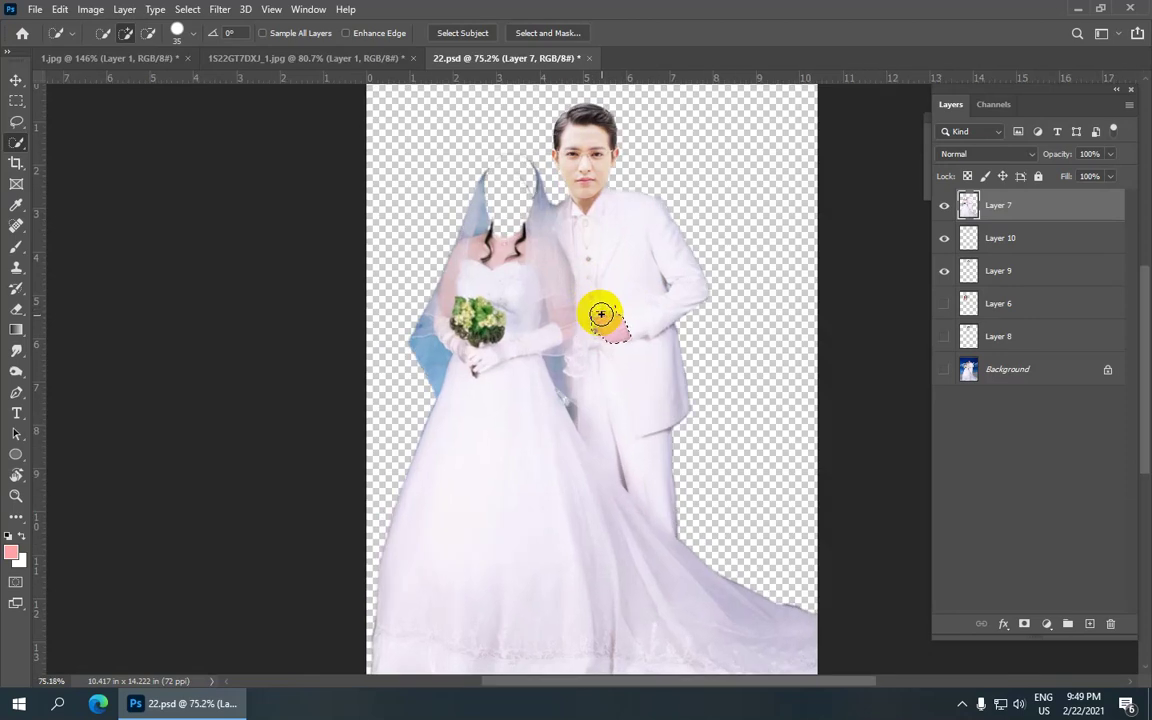
scroll(600, 315, down, 1)
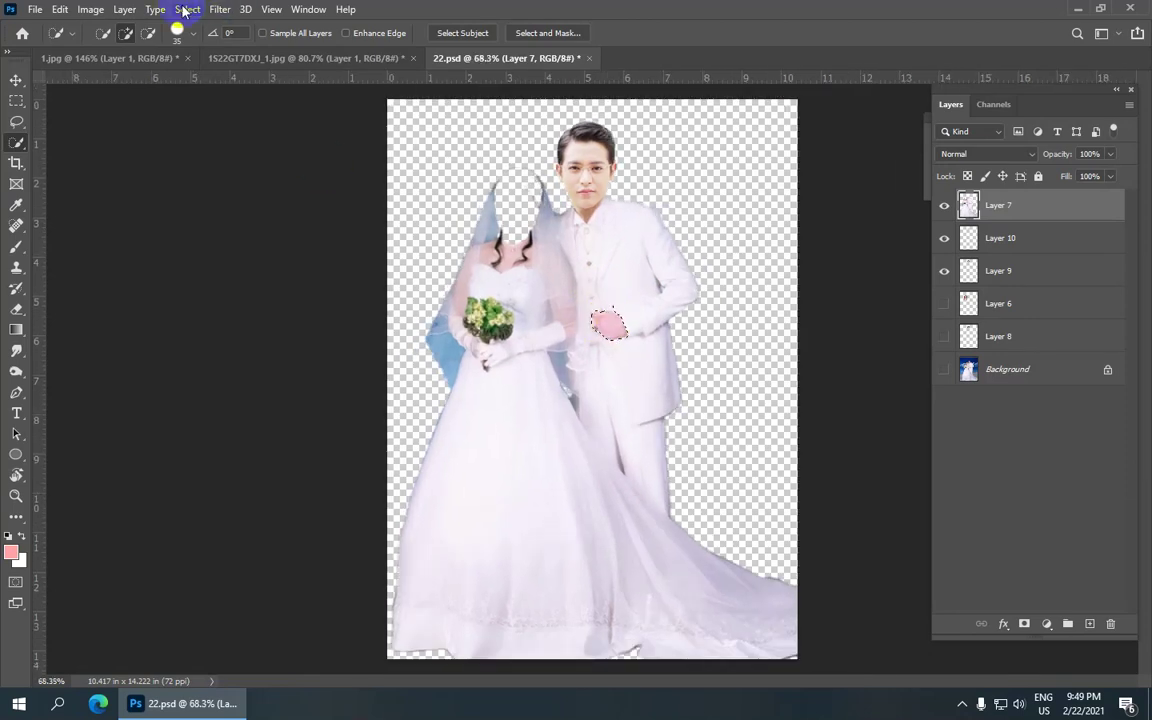
Feather the hand selection by 20 pixels.
click(187, 9)
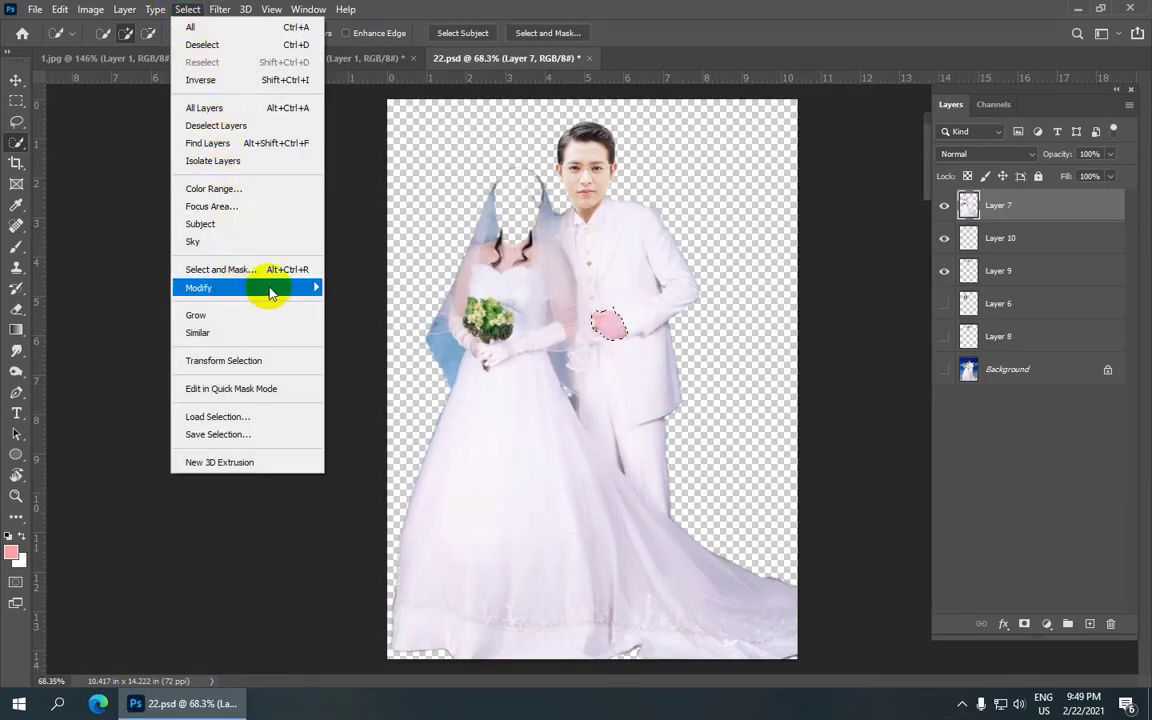
mouse_move(248, 288)
click(357, 362)
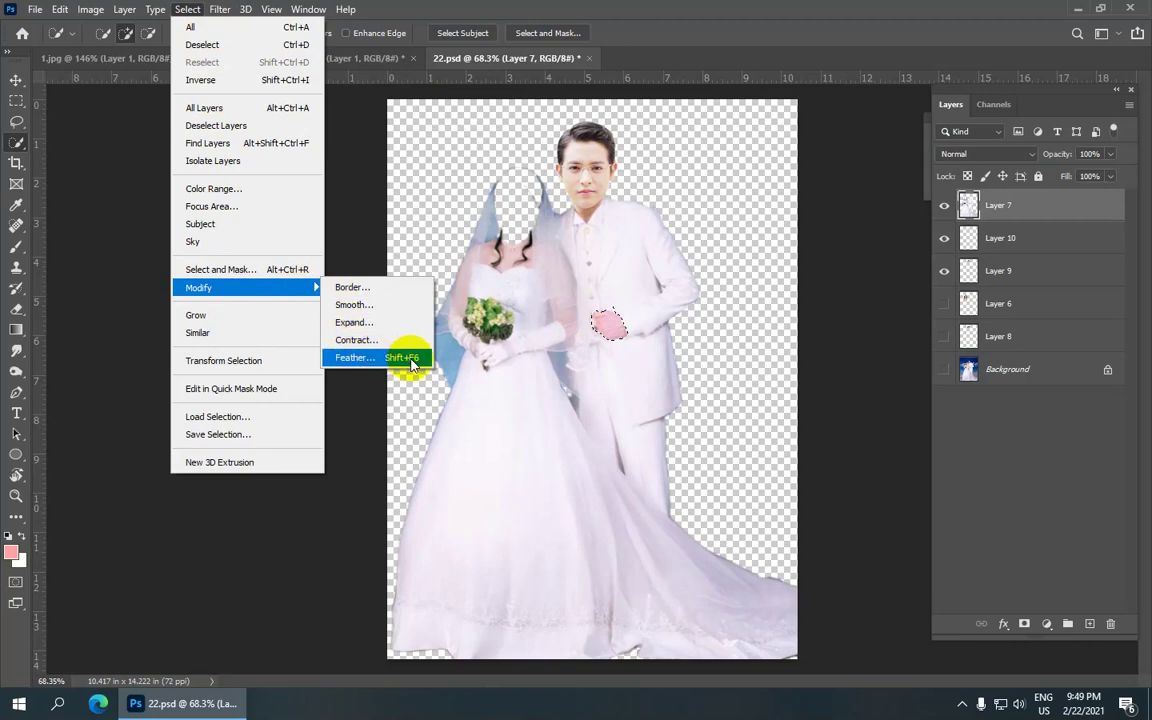
click(412, 358)
double_click(895, 298)
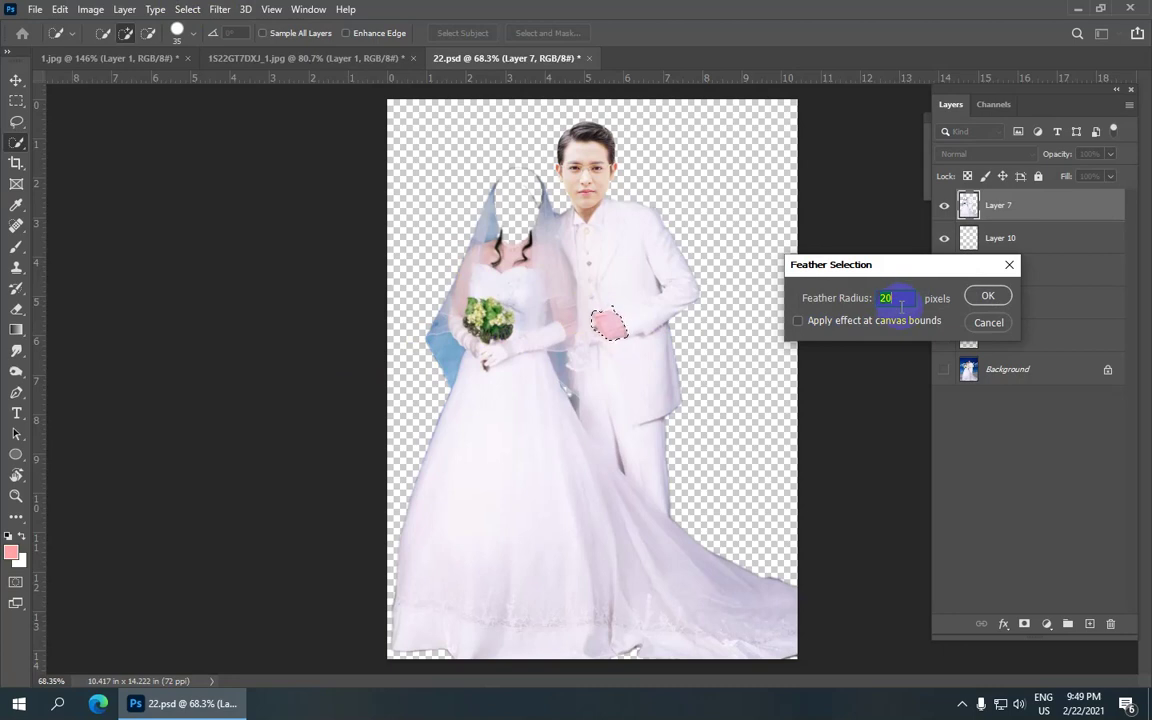
click(987, 296)
Copy the feathered hand onto a new Layer 11 with Layer Via Copy.
scroll(607, 327, up, 1)
click(124, 9)
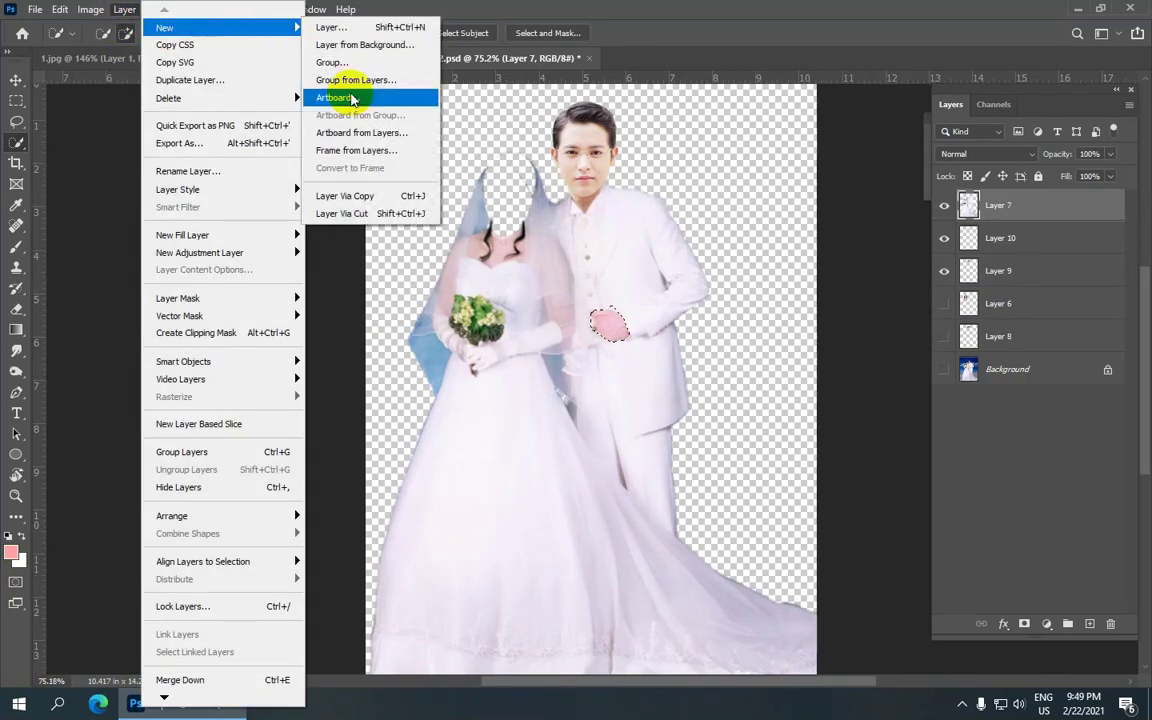
mouse_move(165, 27)
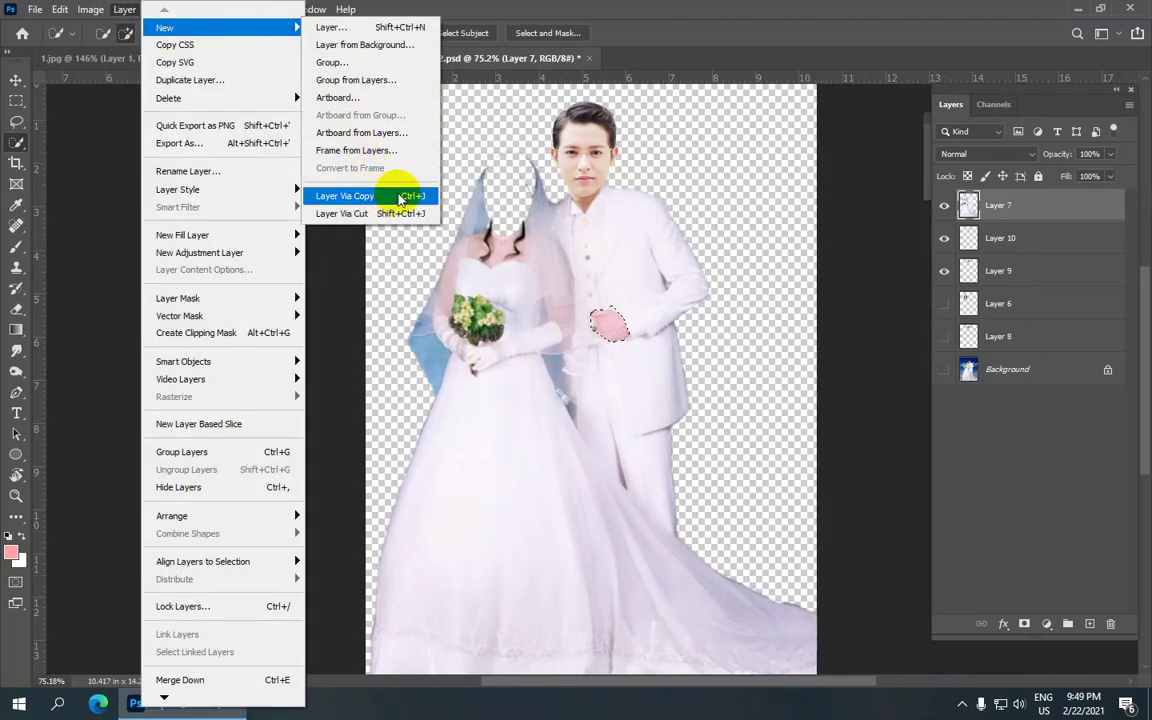
click(408, 197)
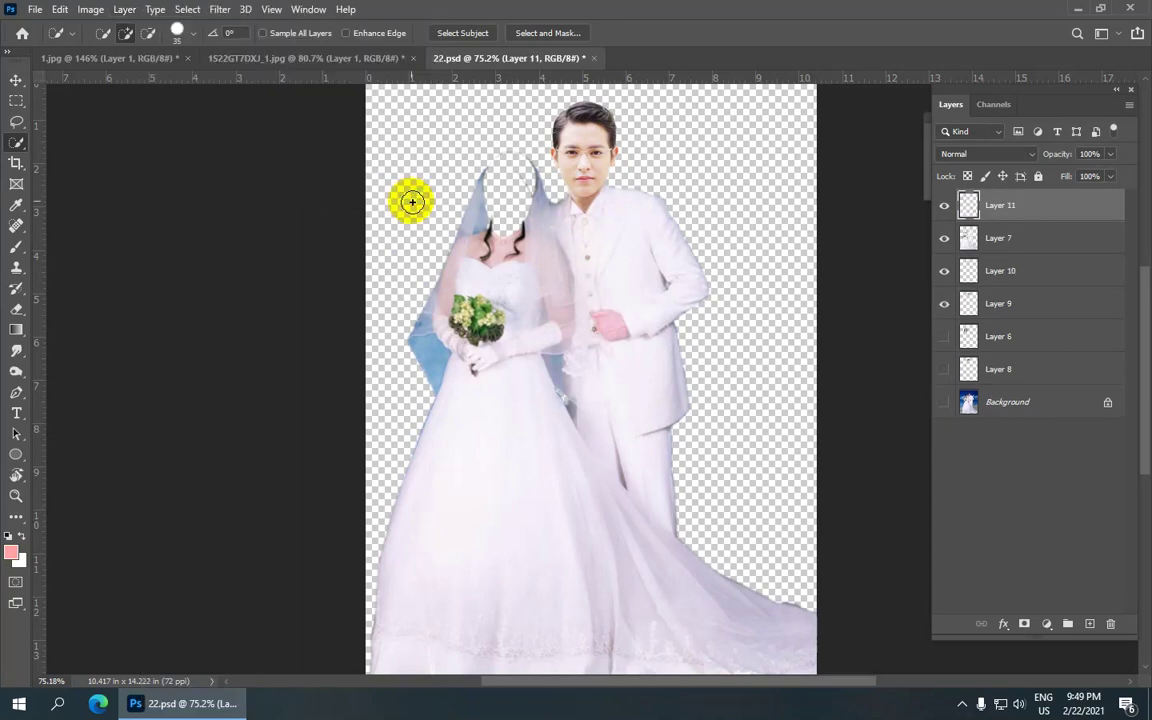
Apply a midtone Color Balance of +17, +31, -11 to the copied hand.
click(96, 12)
mouse_move(112, 56)
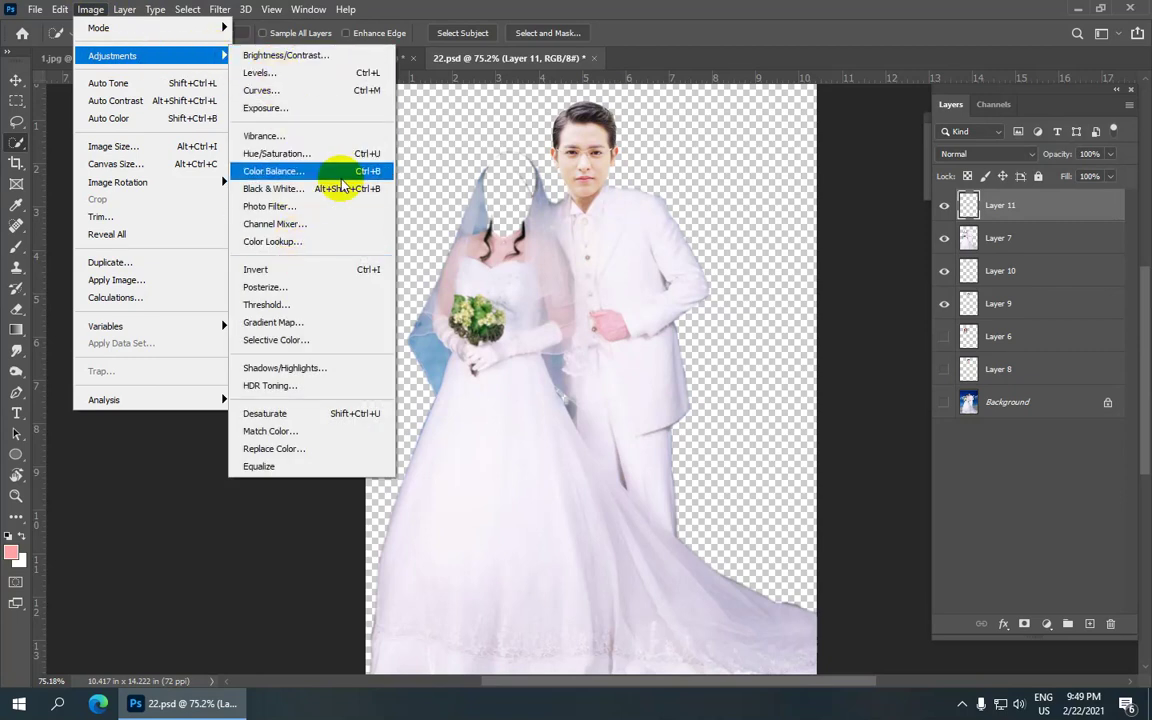
click(342, 174)
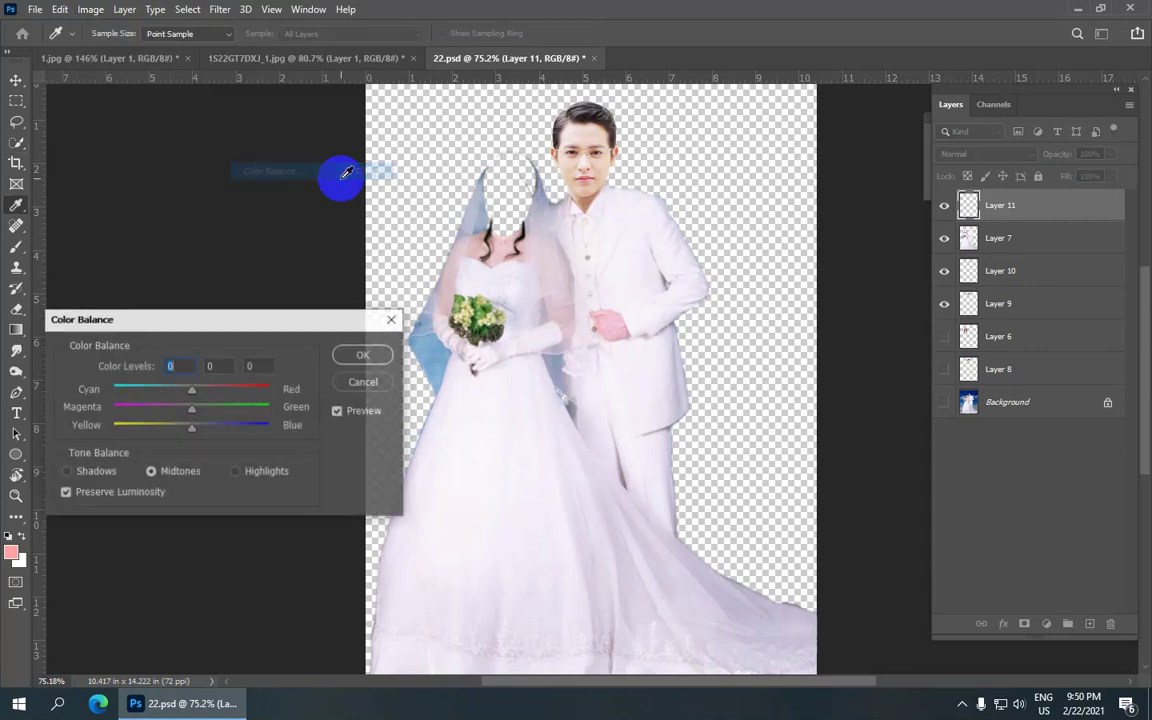
mouse_move(193, 397)
mouse_down()
mouse_move(167, 398)
mouse_move(233, 399)
mouse_move(187, 412)
mouse_move(217, 414)
mouse_move(170, 388)
mouse_move(206, 394)
mouse_up()
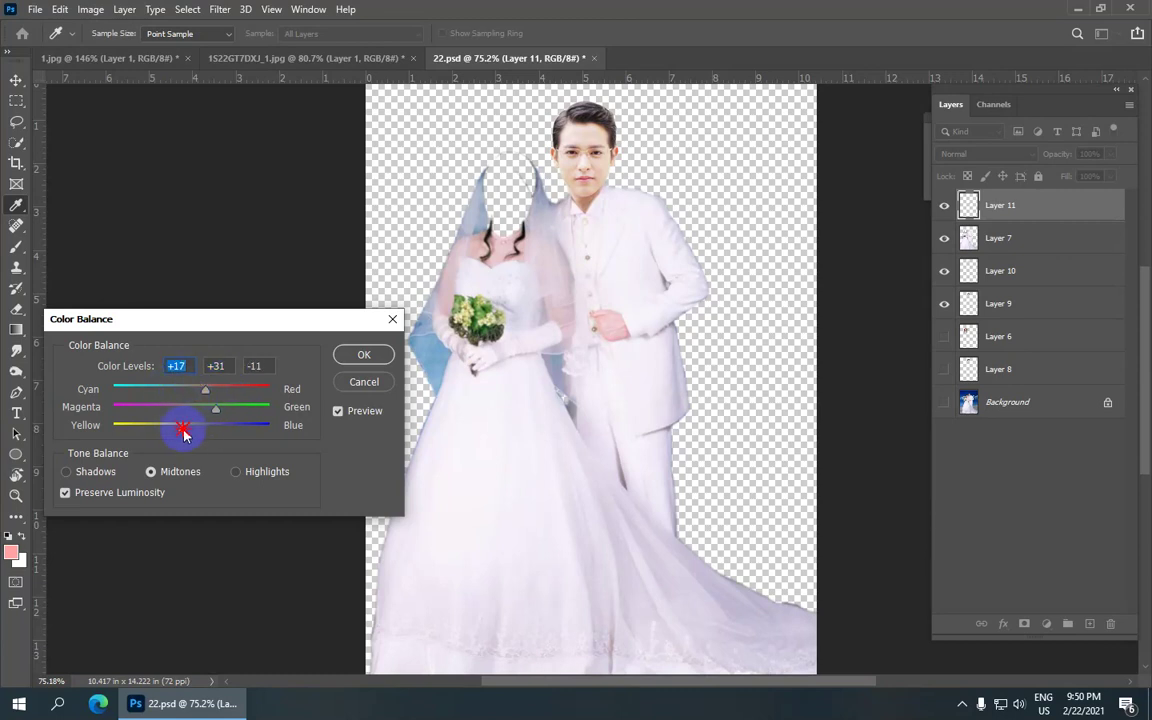
click(183, 429)
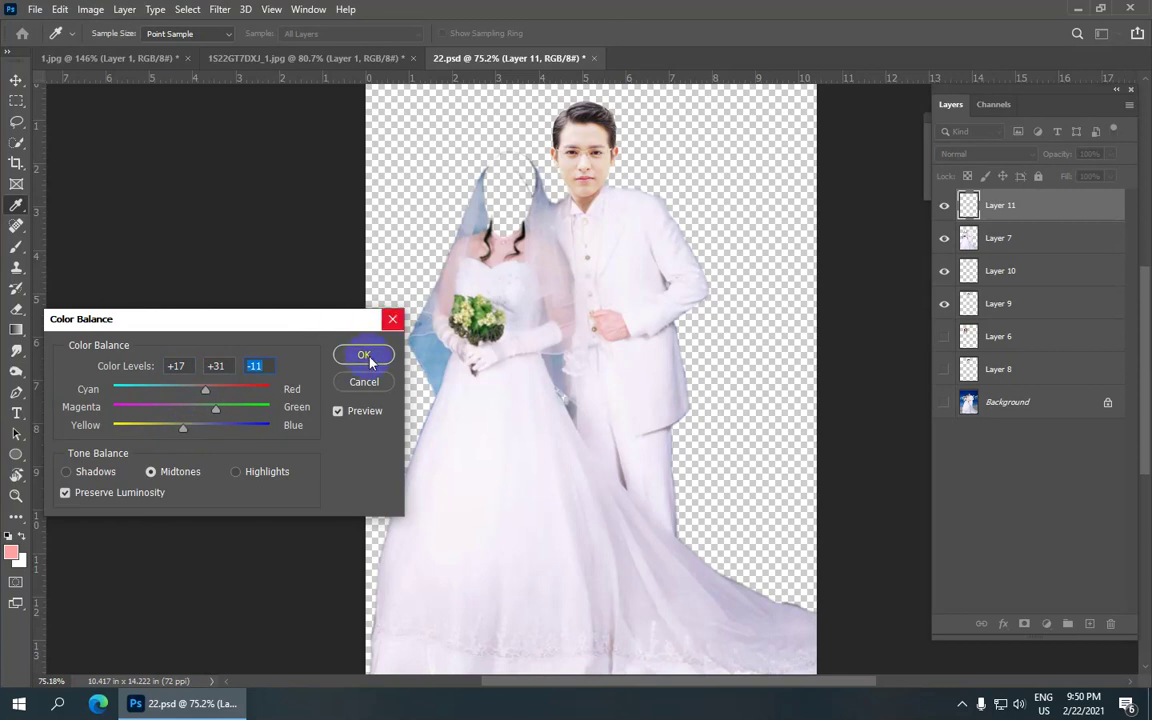
click(364, 355)
Make Layer 9 active and show Layer 8.
key(w)
scroll(625, 329, up, 3)
scroll(625, 329, down, 2)
scroll(615, 264, down, 3)
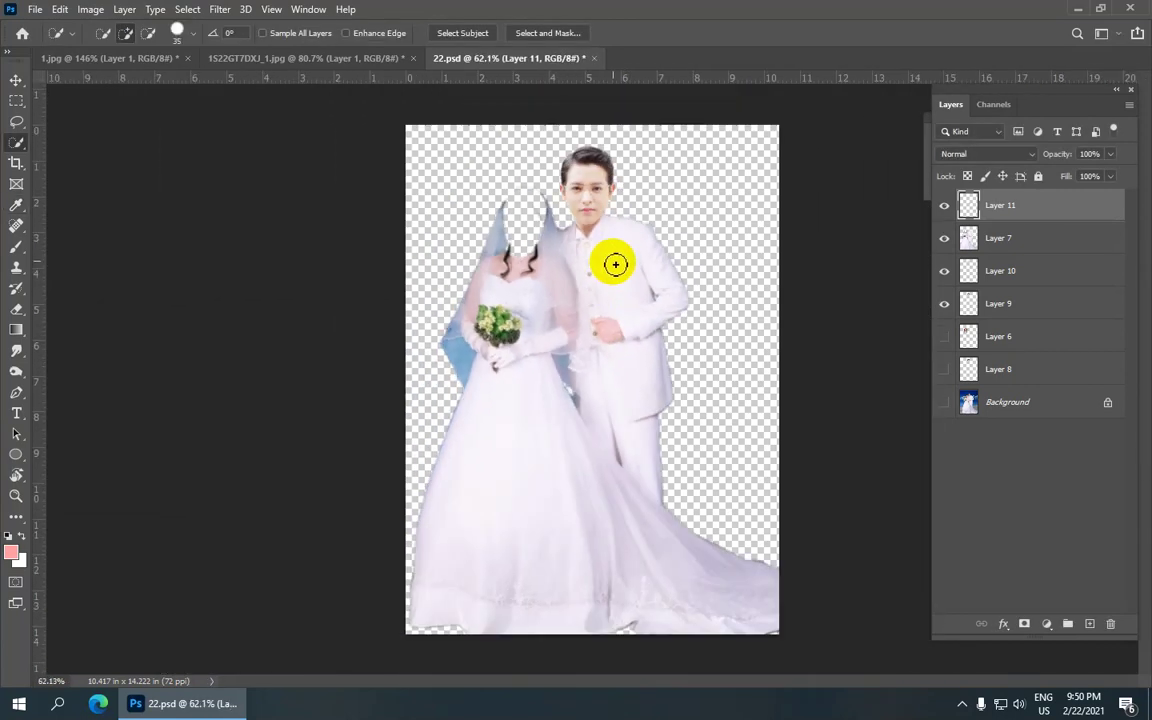
scroll(651, 357, up, 1)
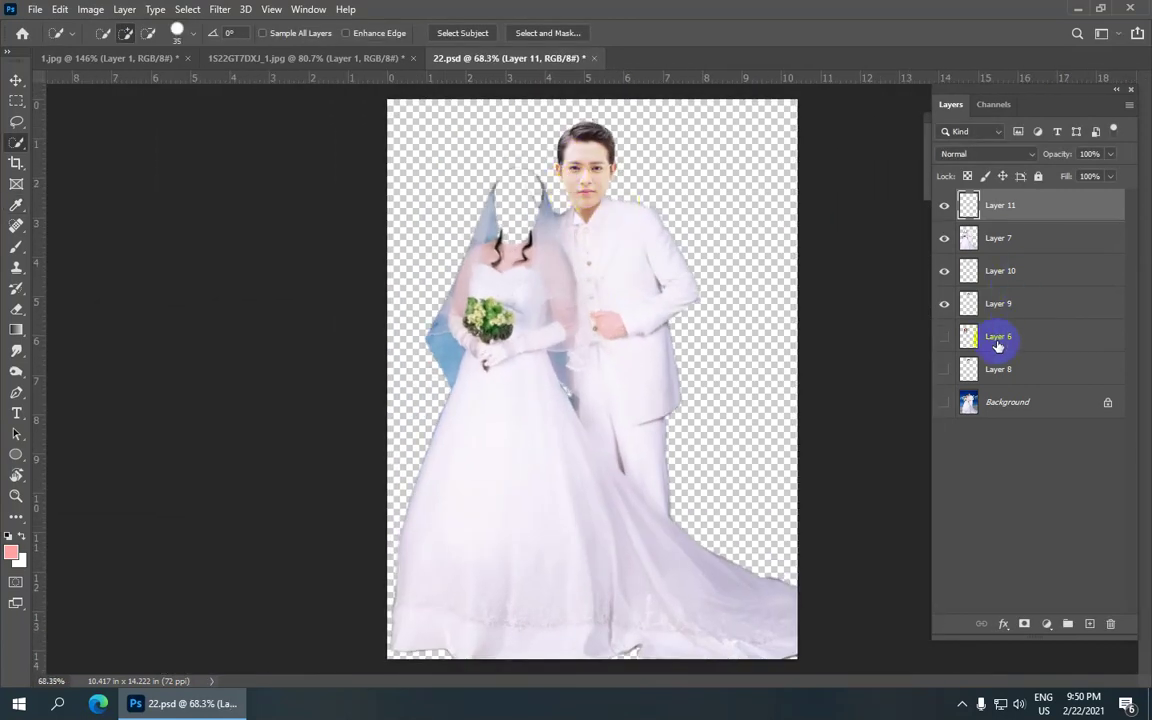
click(944, 369)
click(1000, 303)
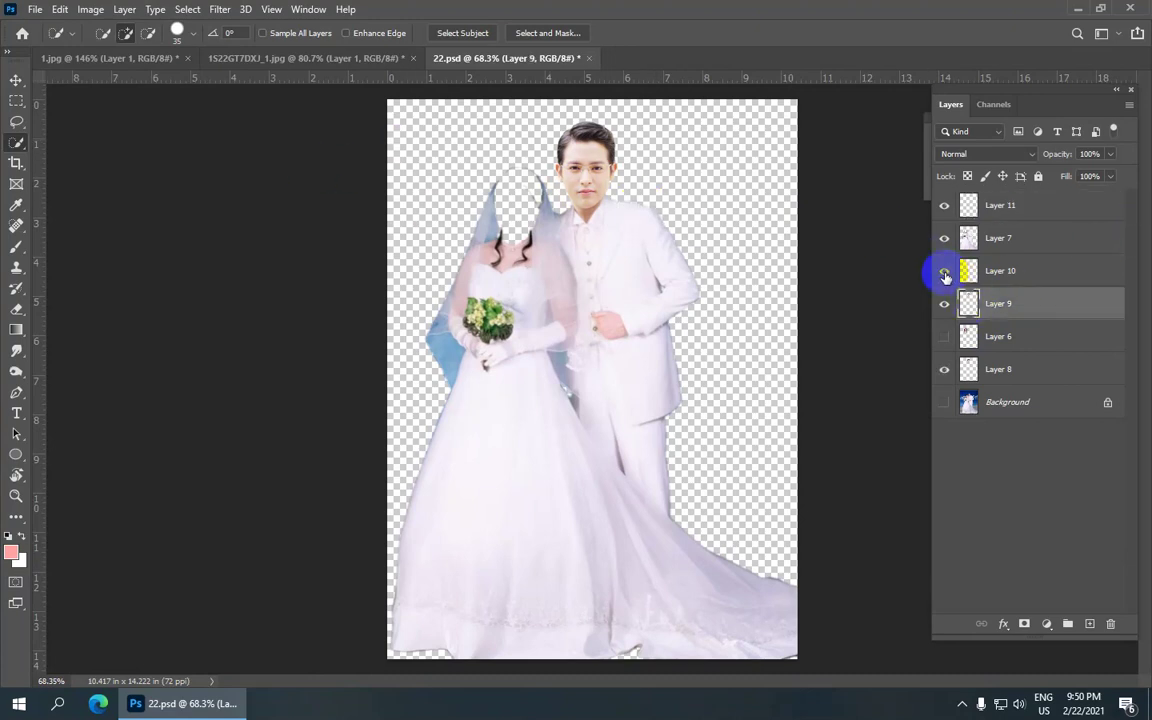
Toggle Layer 9 to compare the groom's face, then merge Layers 10 and 9.
click(946, 304)
click(946, 304)
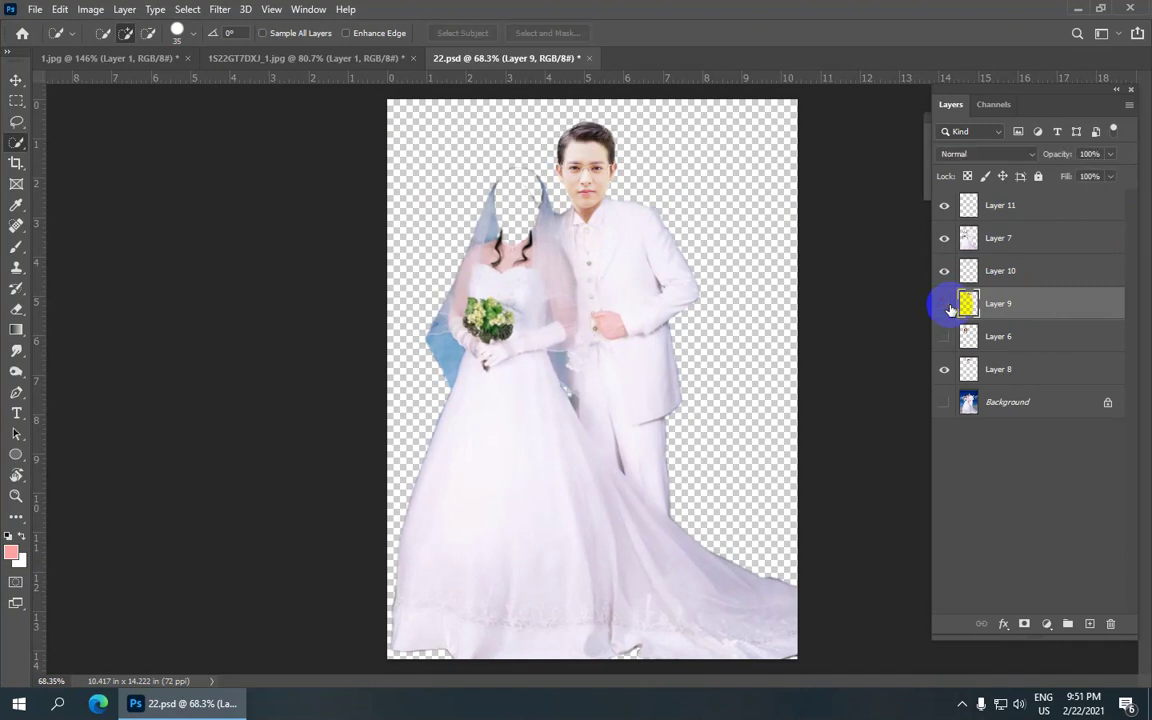
click(946, 304)
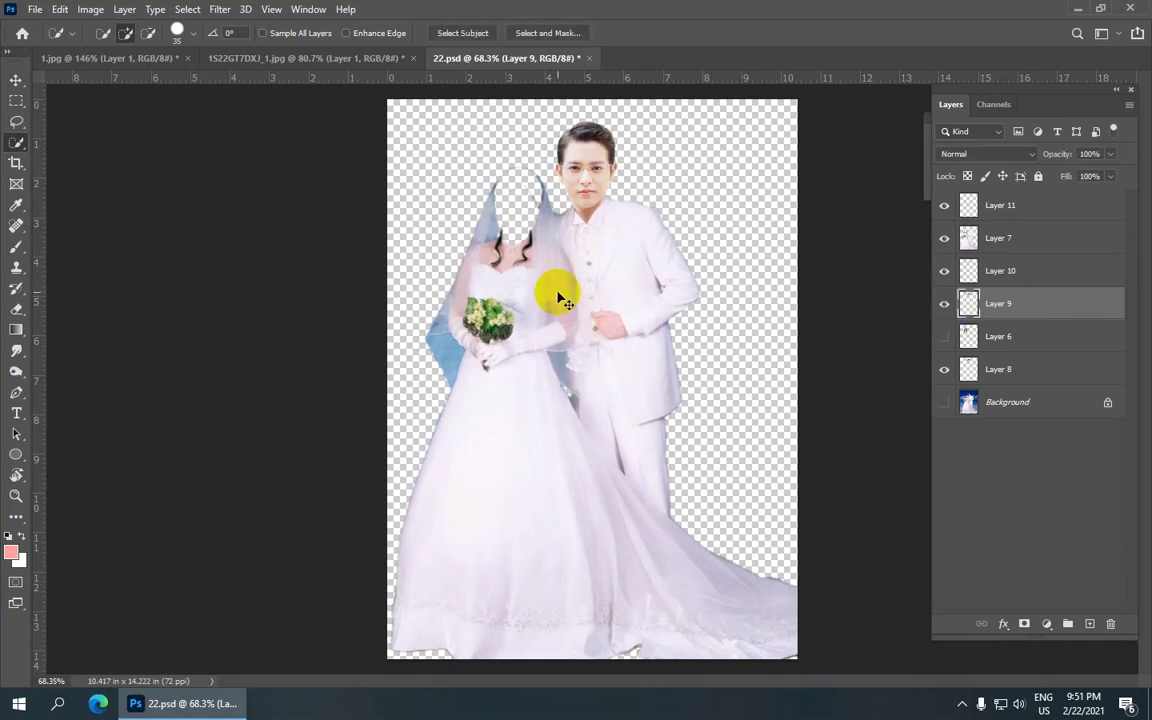
click(944, 305)
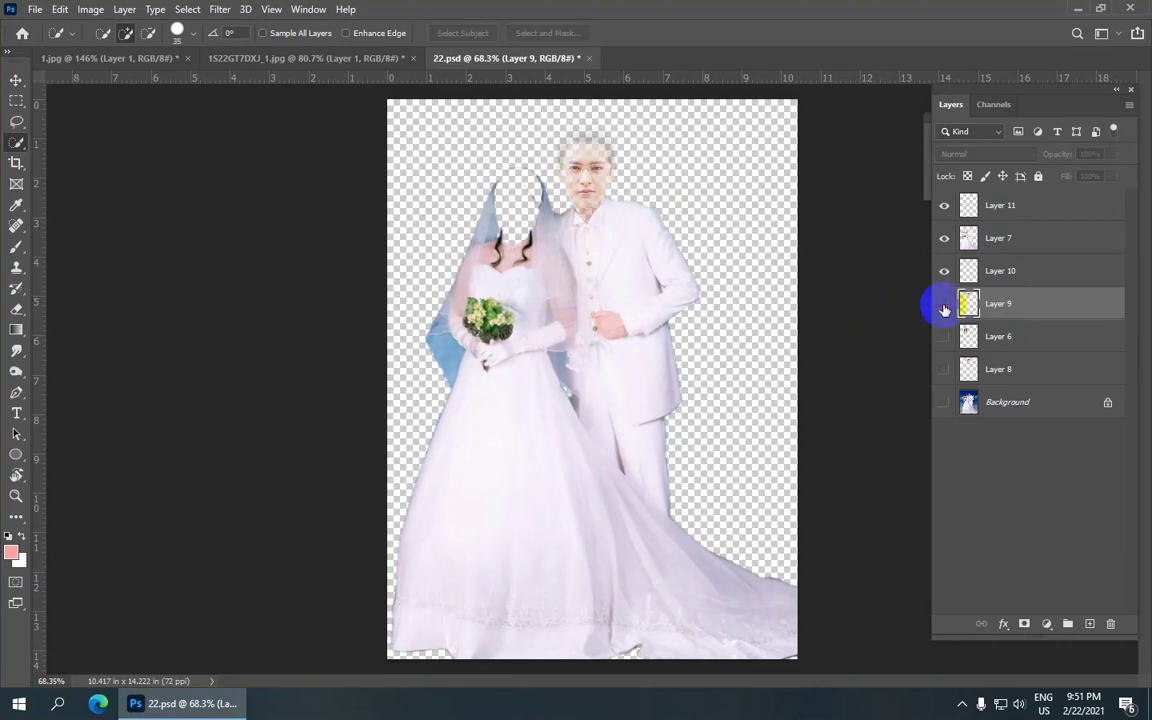
click(944, 305)
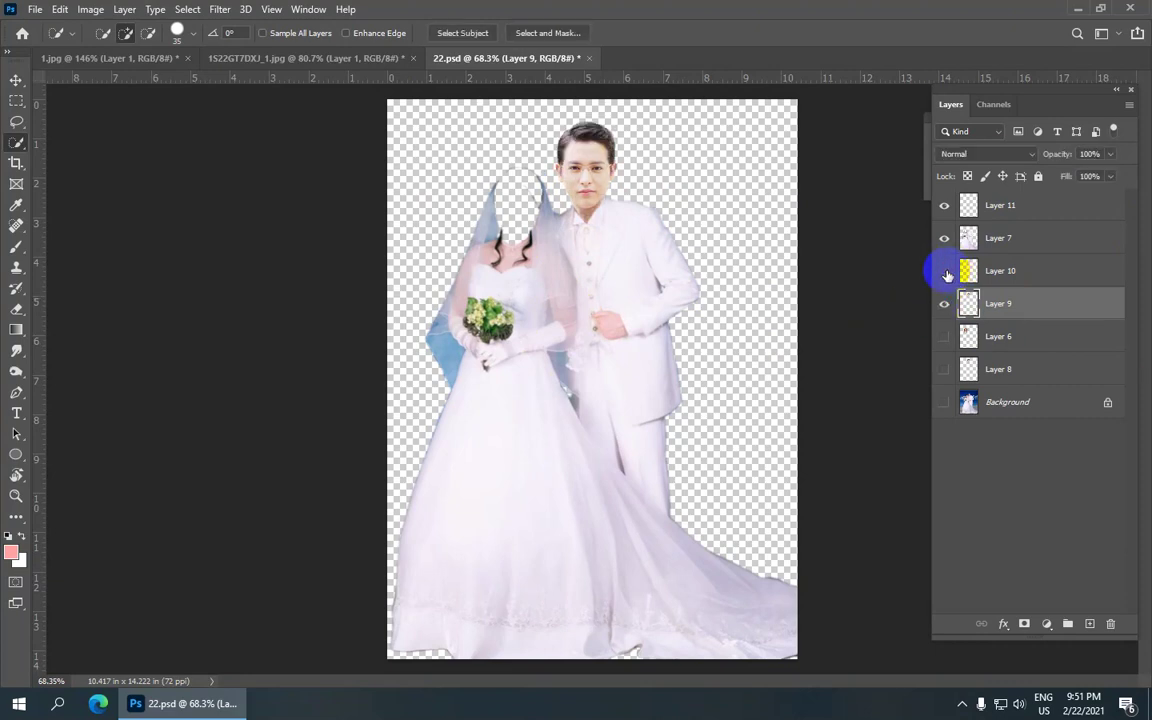
drag(975, 272, 990, 300)
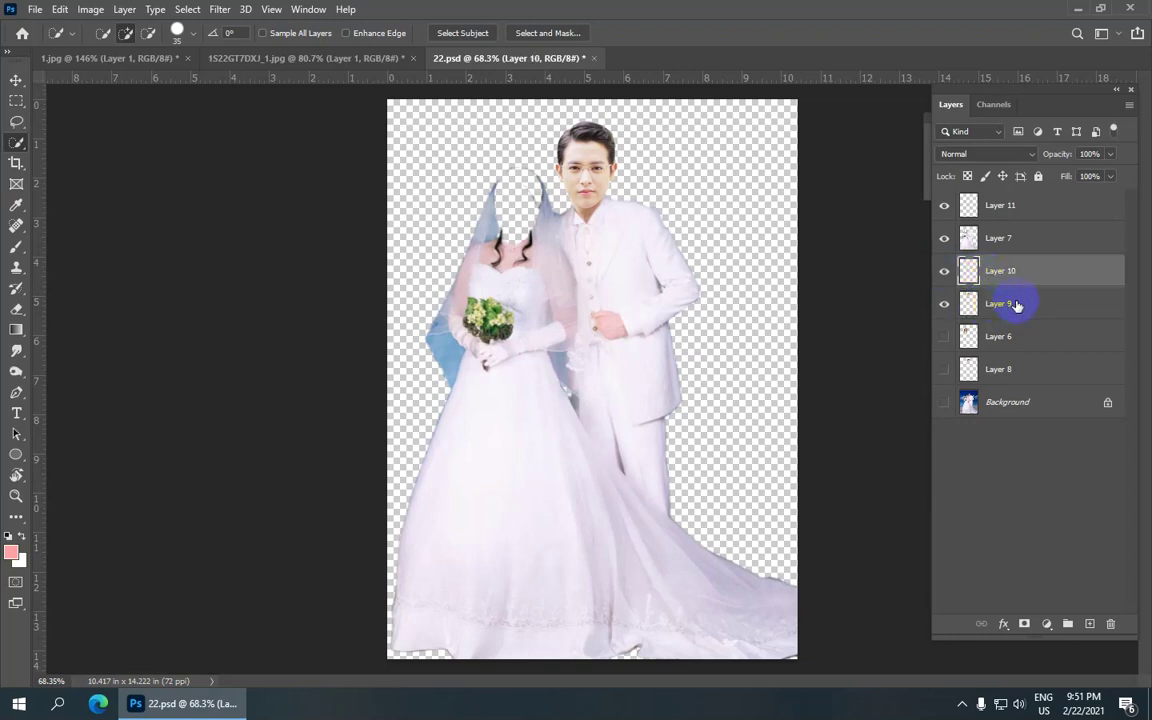
ctrl+click(1016, 305)
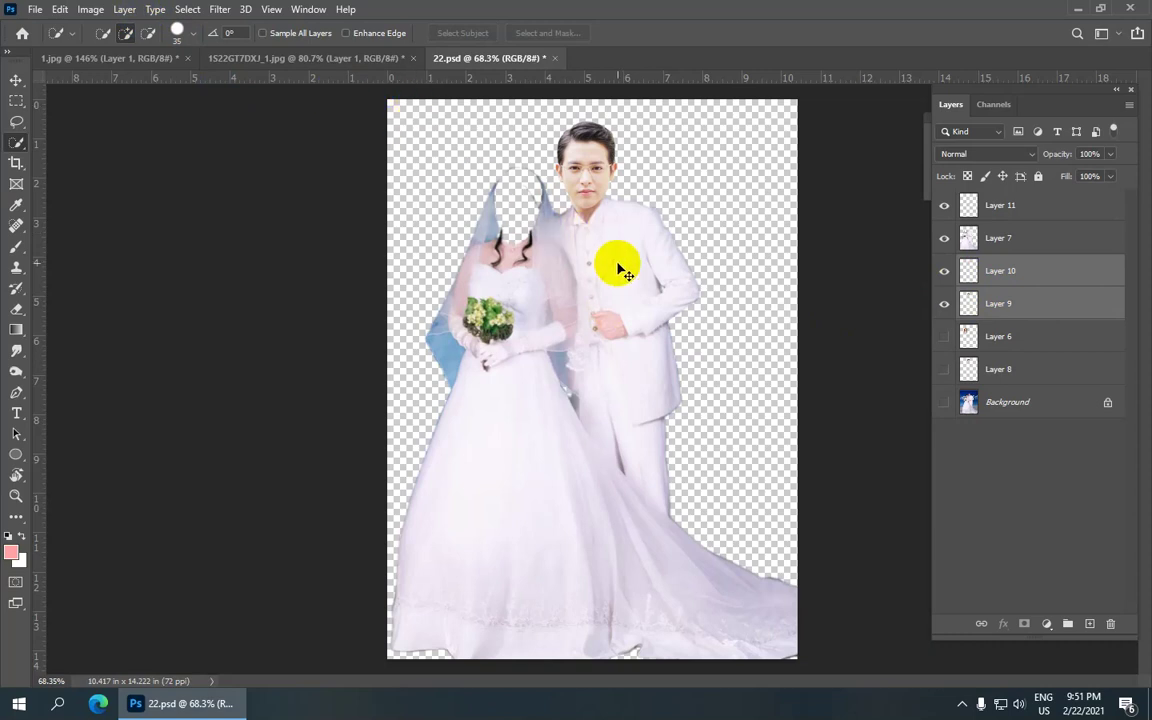
key(ctrl+e)
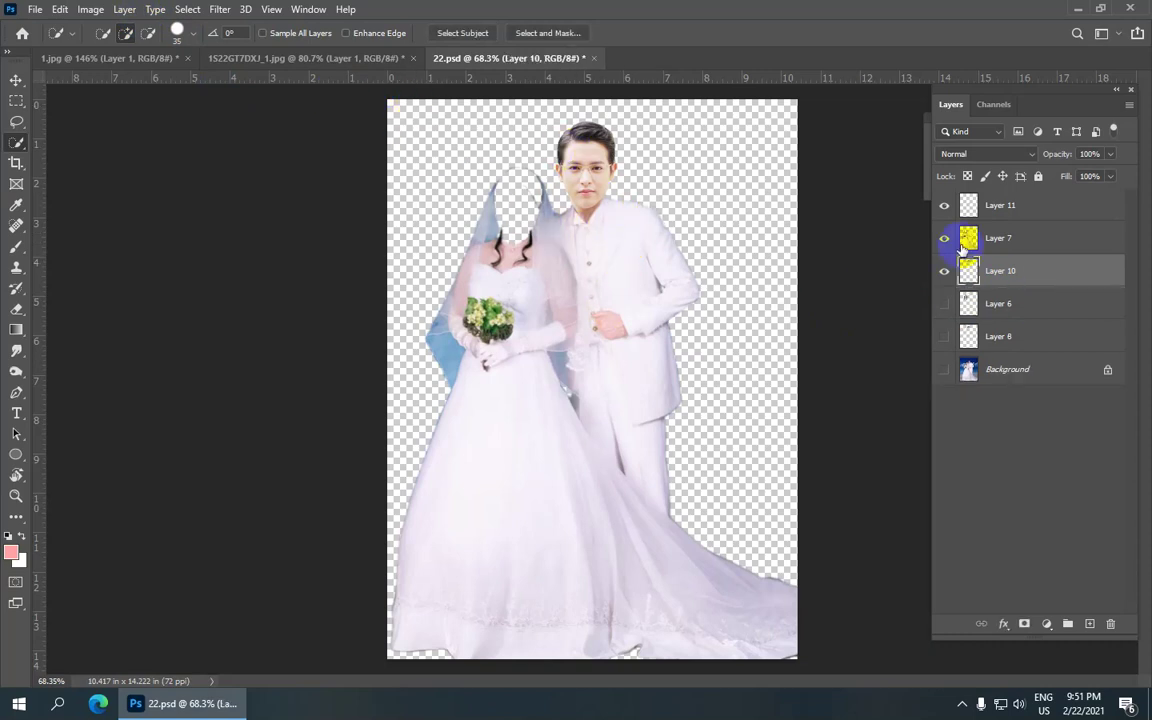
Show Layer 11 and merge Layer 7 into it.
click(985, 237)
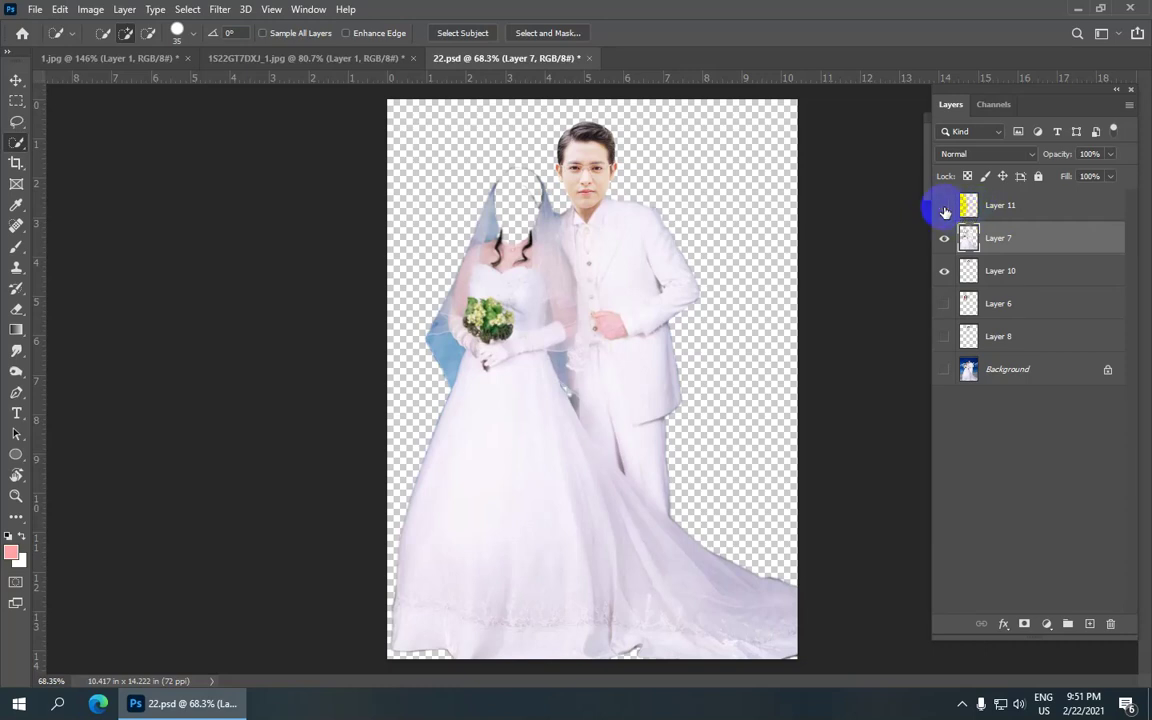
click(948, 209)
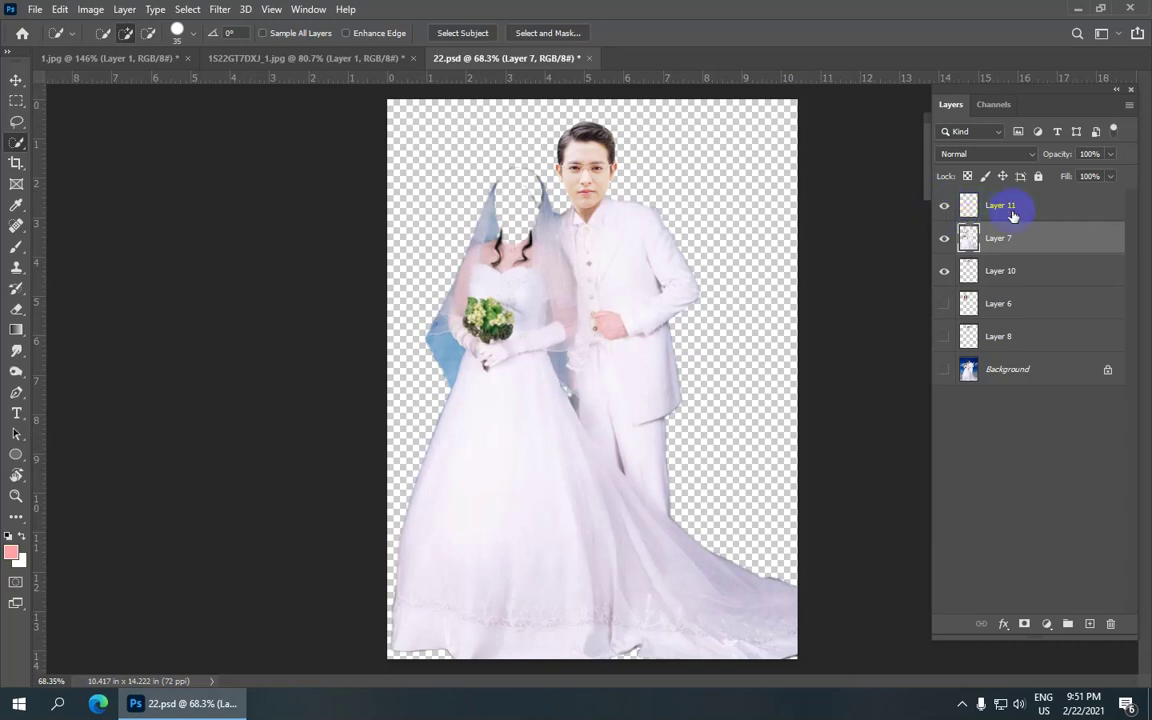
shift+click(1010, 210)
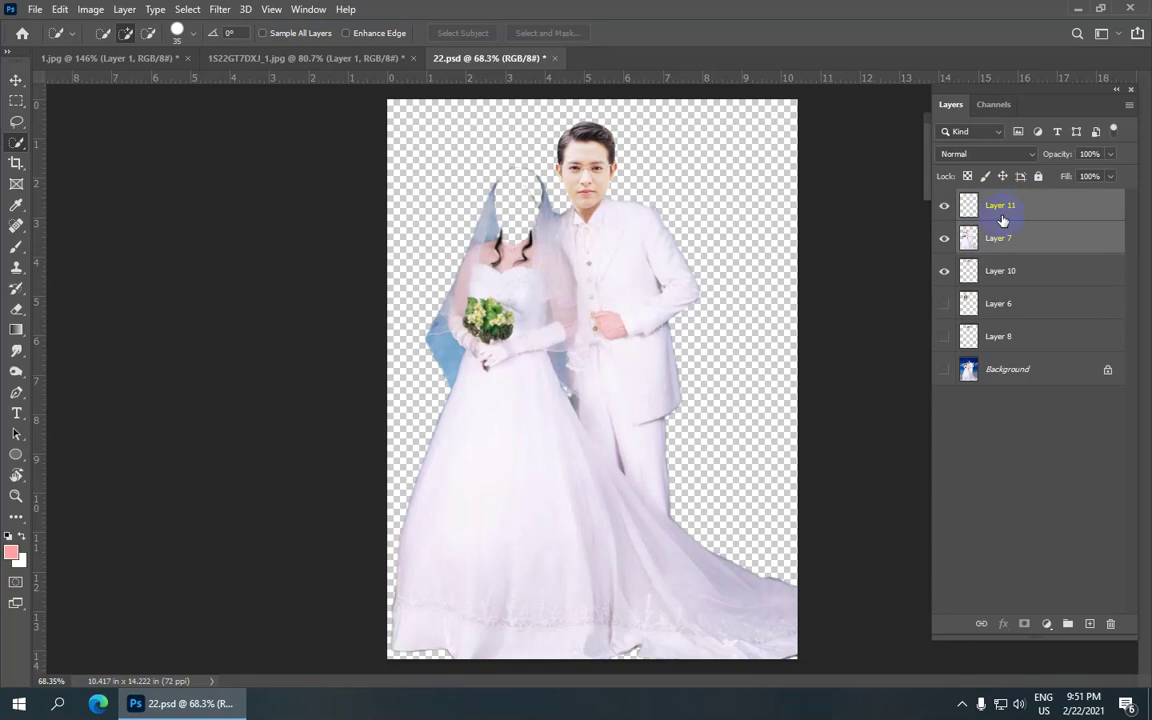
key(ctrl+e)
Drag the girl's face layer from 1S22GT7DXJ_1.jpg into 22.psd with the Move tool.
scroll(553, 270, down, 1)
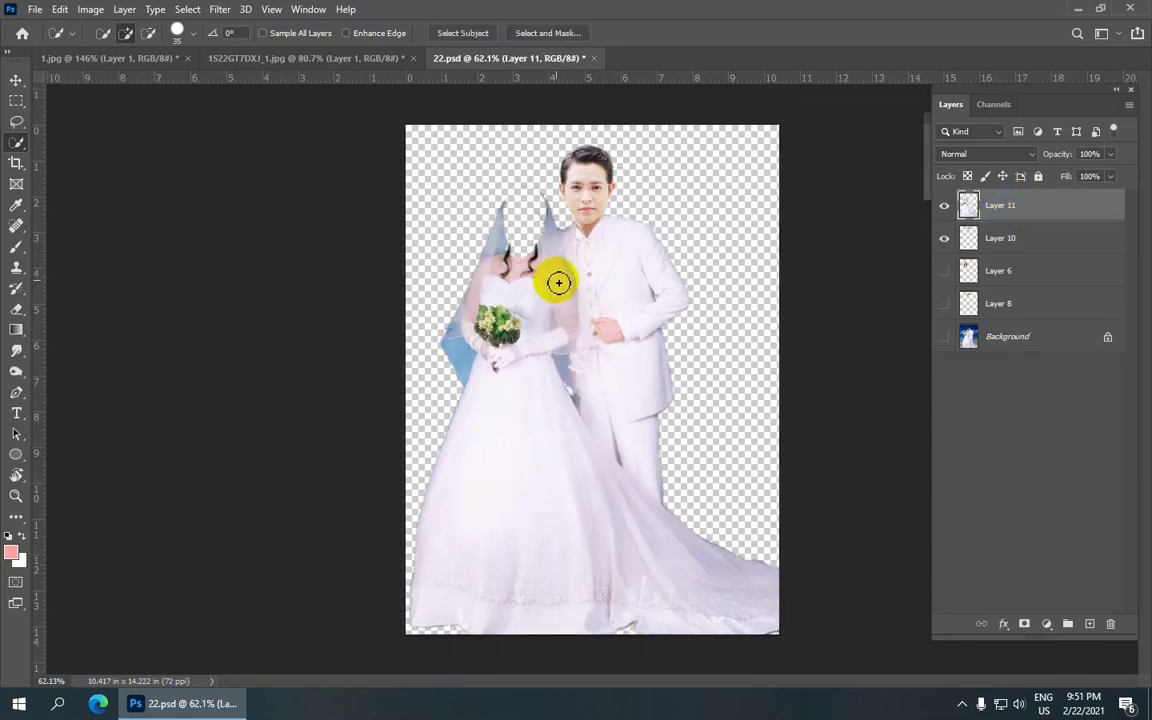
click(360, 58)
click(16, 80)
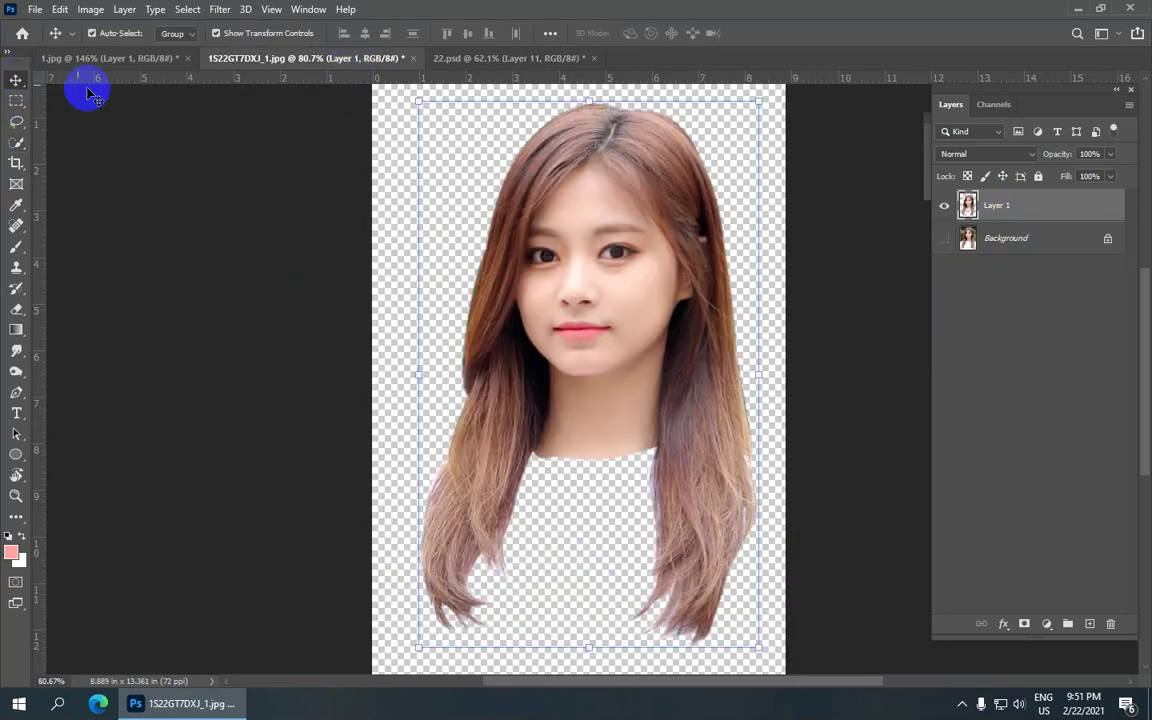
click(445, 60)
click(226, 58)
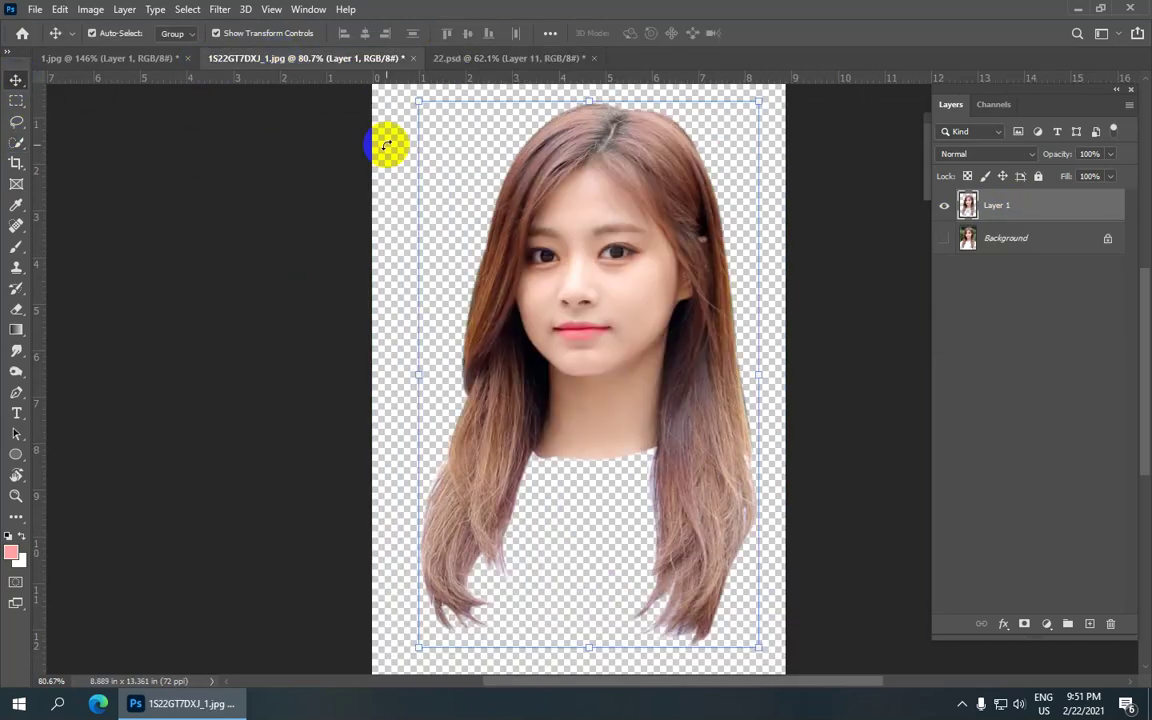
mouse_move(635, 300)
mouse_down()
mouse_move(530, 62)
mouse_move(531, 240)
mouse_move(477, 212)
mouse_up()
Scale the new face to about 40% and move it onto the bride's head.
scroll(477, 212, down, 2)
drag(645, 132, 586, 257)
drag(445, 249, 467, 266)
drag(472, 426, 487, 390)
drag(569, 394, 556, 382)
drag(527, 309, 549, 263)
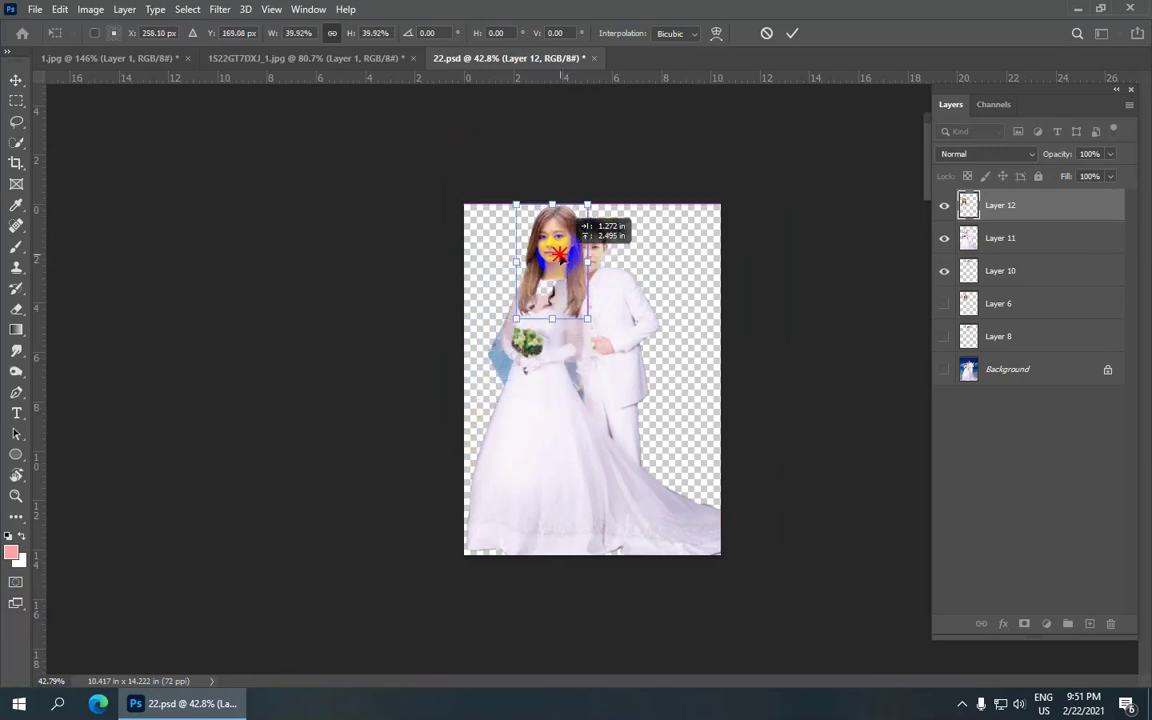
Commit the face's scale and position on Layer 12.
click(792, 33)
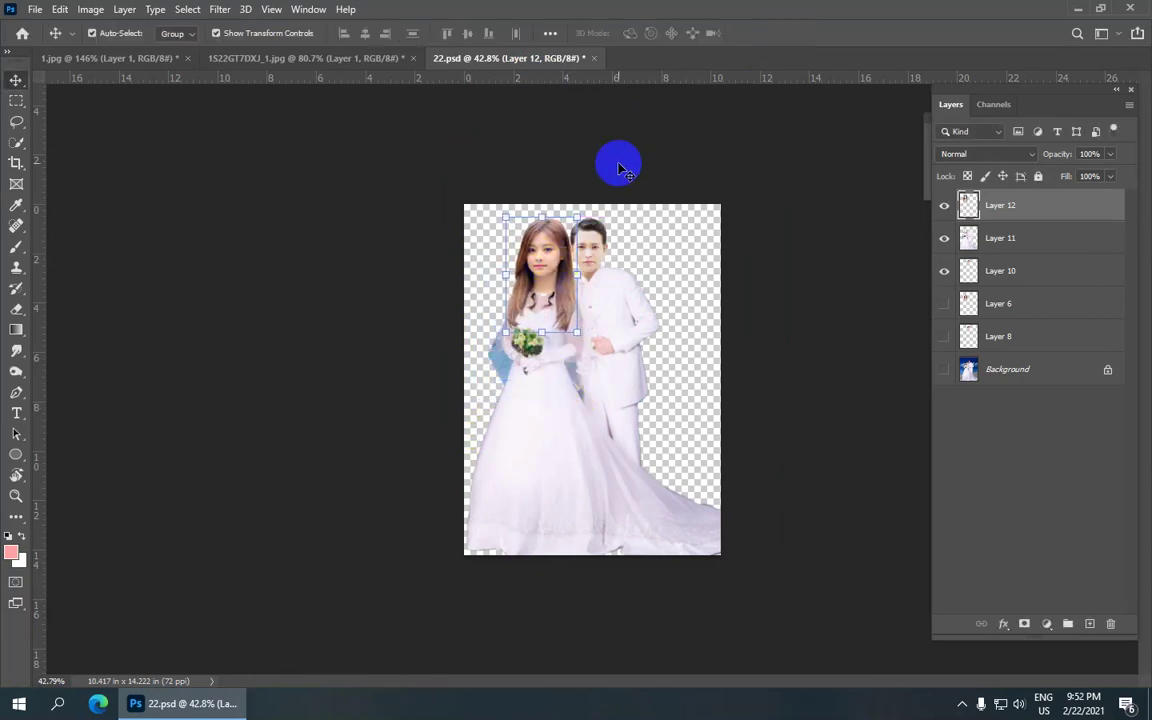
scroll(618, 175, up, 2)
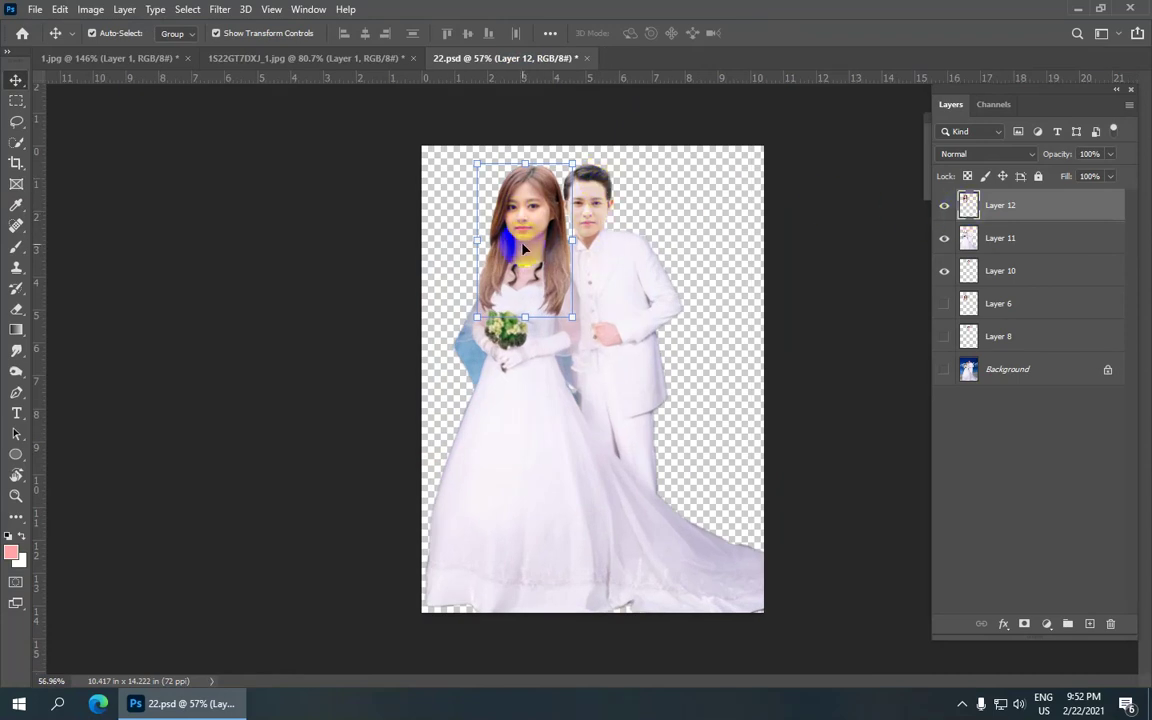
drag(523, 248, 536, 243)
Move Layer 12 between Layer 11 and Layer 10 in the layer stack.
click(1015, 213)
click(968, 207)
click(1013, 213)
drag(1033, 206, 1040, 256)
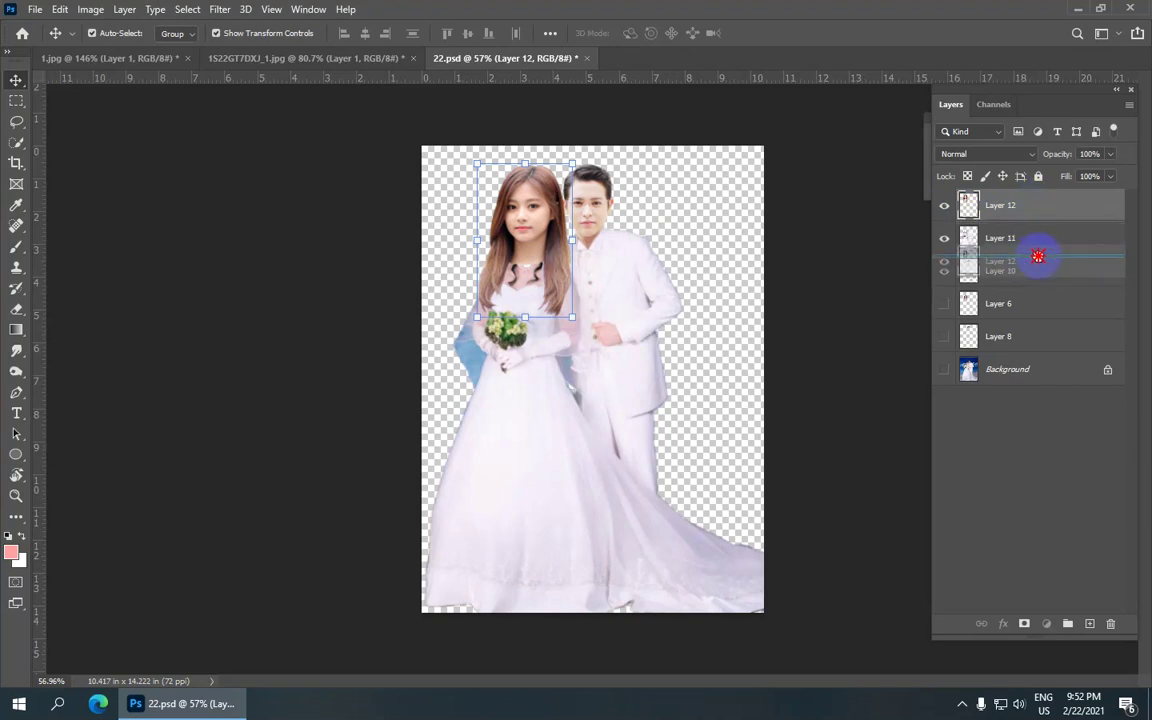
drag(1038, 257, 1053, 258)
Enlarge the bride's new face to about 74% and commit the transform.
key(ctrl+0)
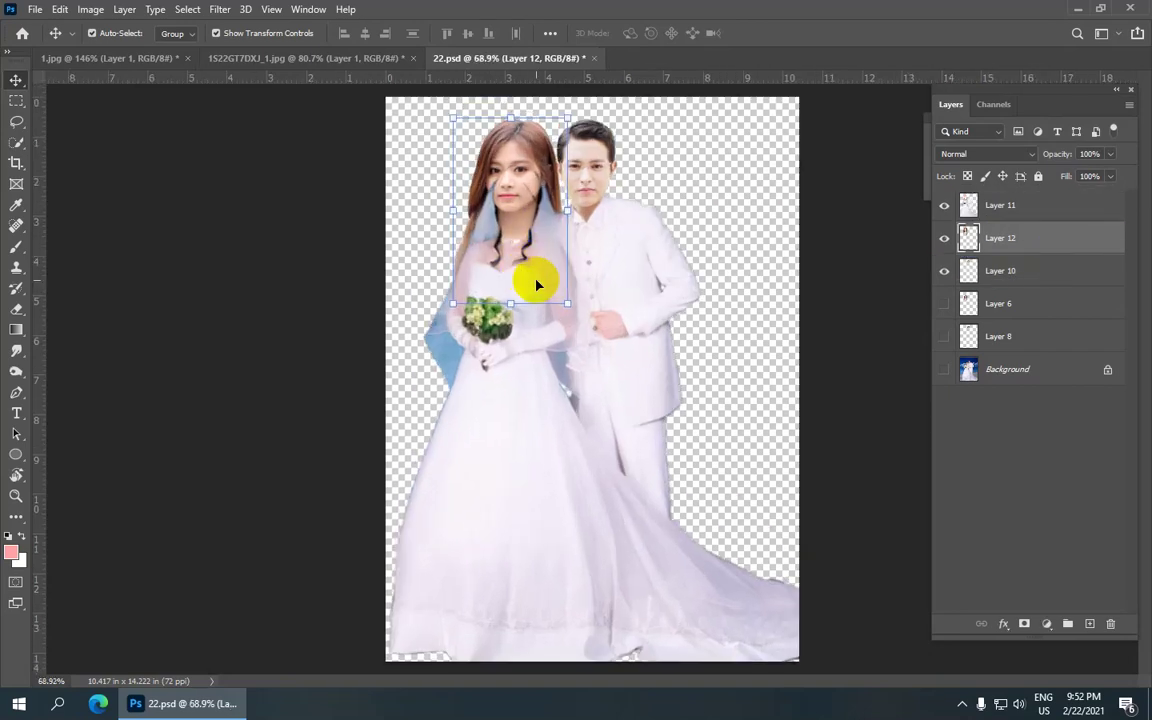
mouse_move(527, 204)
mouse_down()
mouse_move(570, 130)
mouse_move(527, 197)
mouse_move(458, 159)
mouse_move(527, 183)
mouse_move(520, 196)
mouse_up()
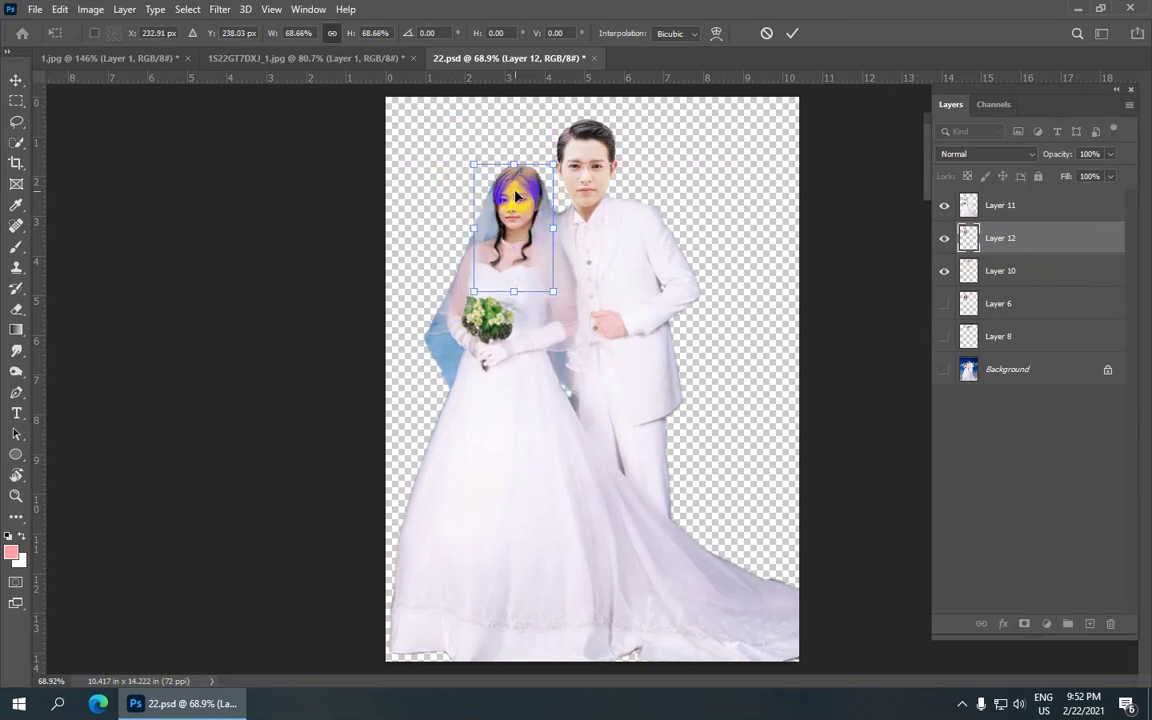
scroll(519, 200, up, 2)
mouse_move(558, 310)
mouse_down()
mouse_move(569, 319)
mouse_move(553, 309)
mouse_up()
drag(509, 247, 519, 244)
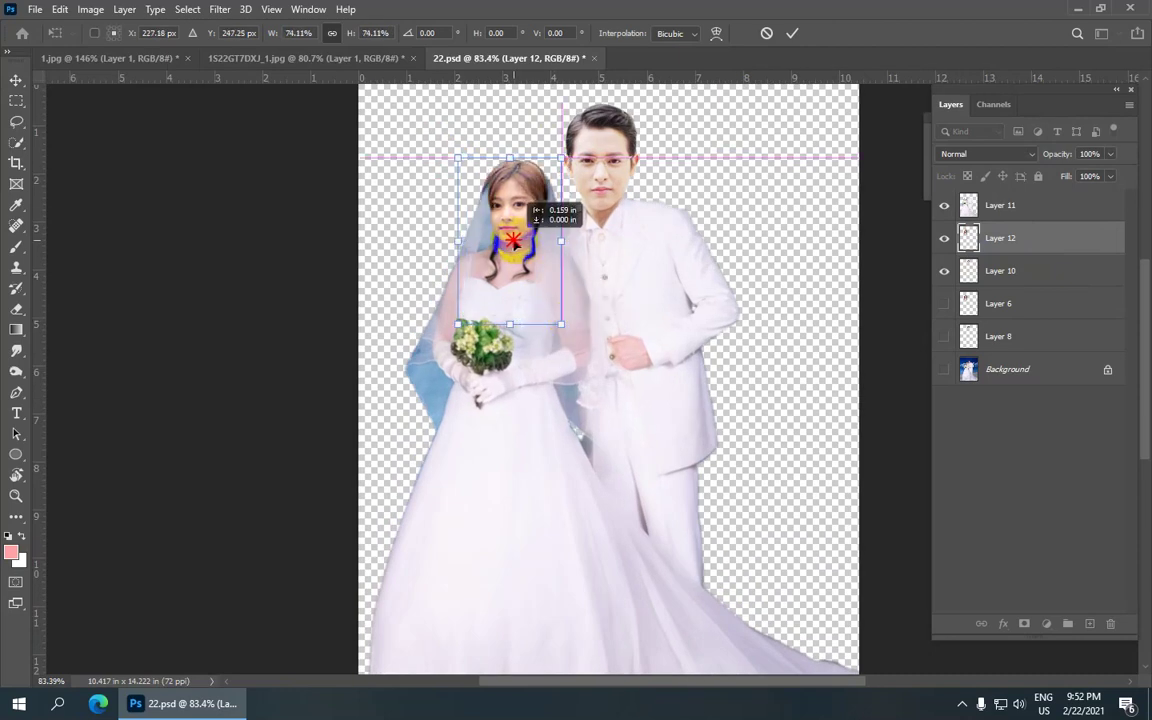
key(Return)
Drag the bride's face down to sit on her neck under the veil.
scroll(519, 244, up, 1)
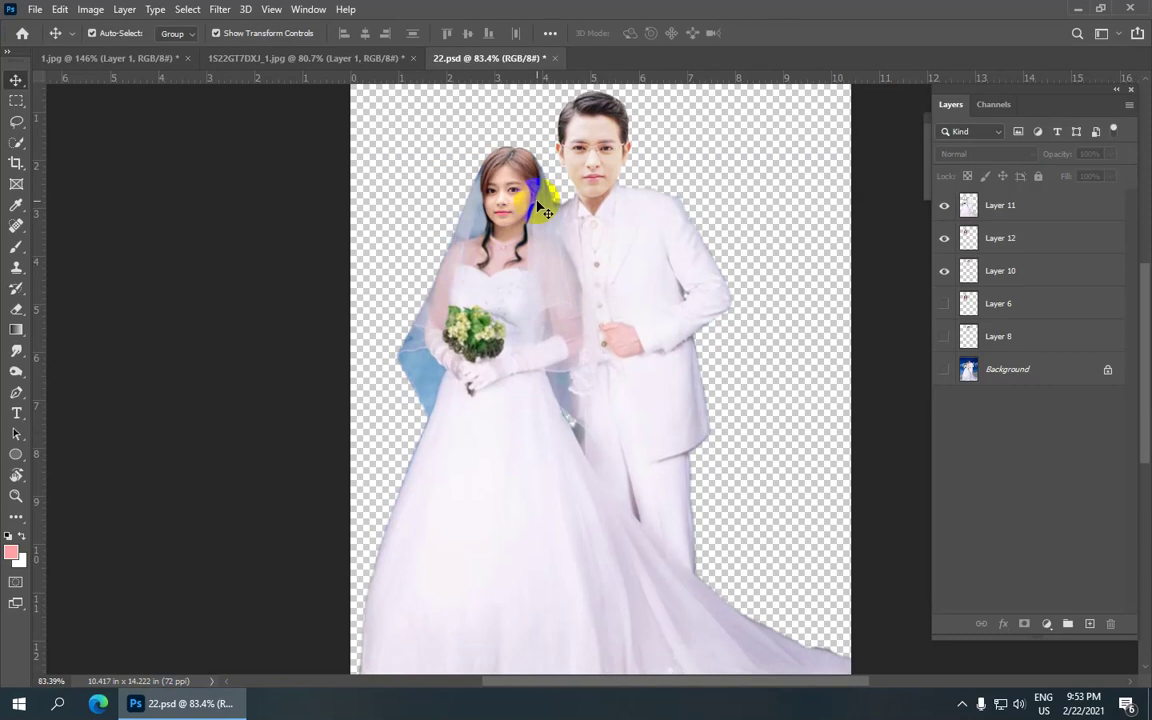
mouse_move(501, 190)
mouse_down()
mouse_move(490, 252)
mouse_move(506, 225)
mouse_up()
scroll(493, 258, up, 1)
scroll(493, 258, down, 1)
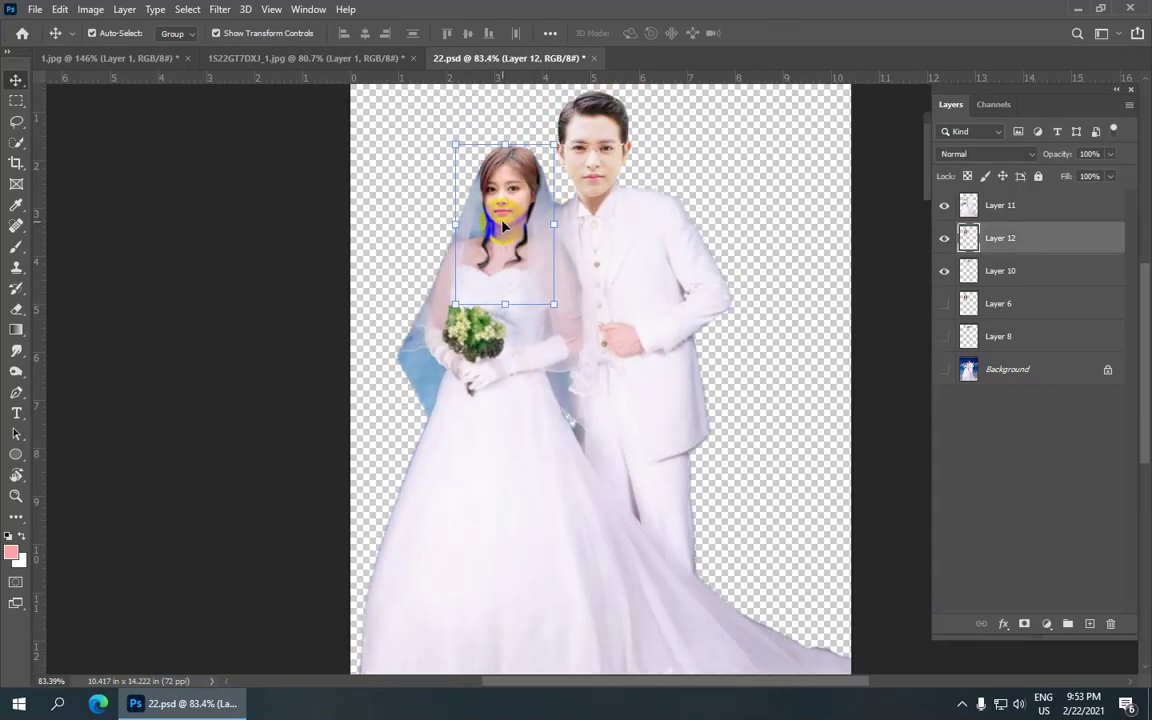
drag(540, 230, 537, 247)
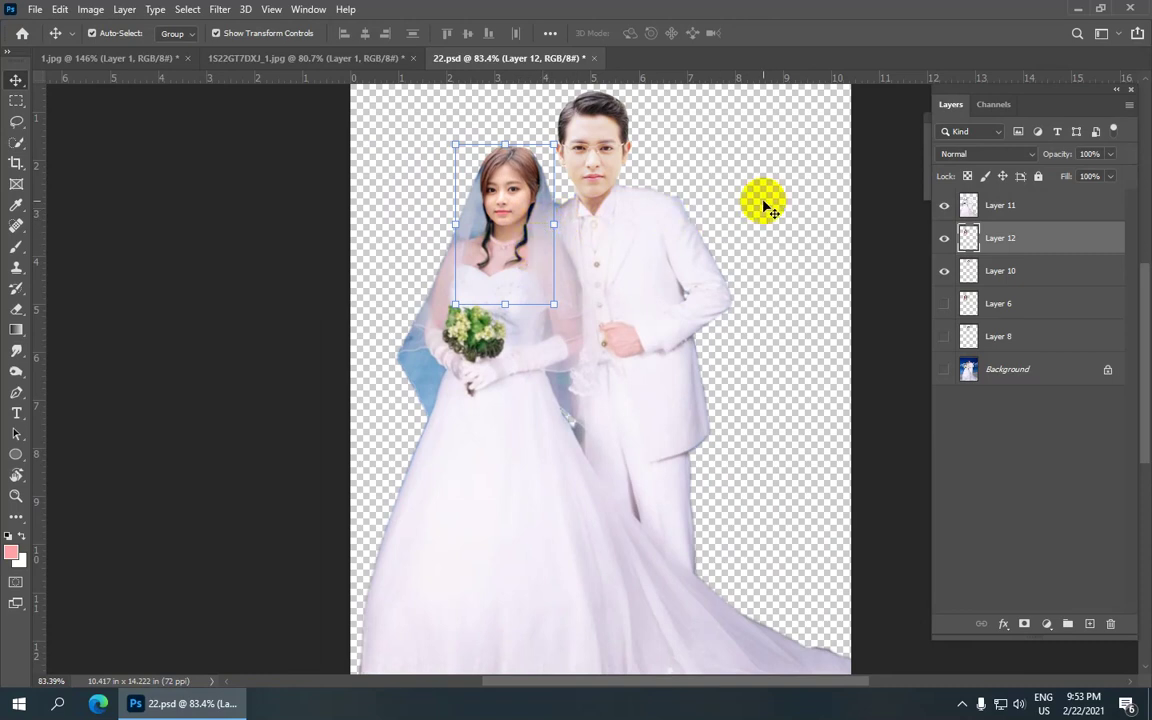
click(705, 175)
click(497, 212)
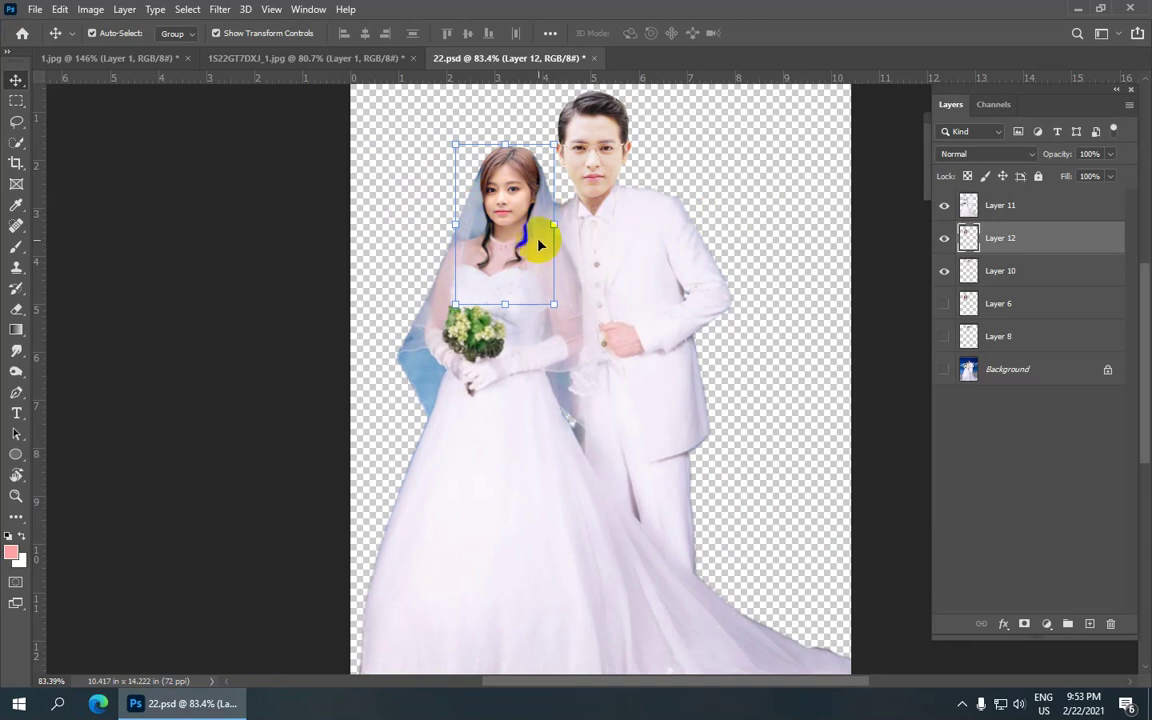
click(545, 229)
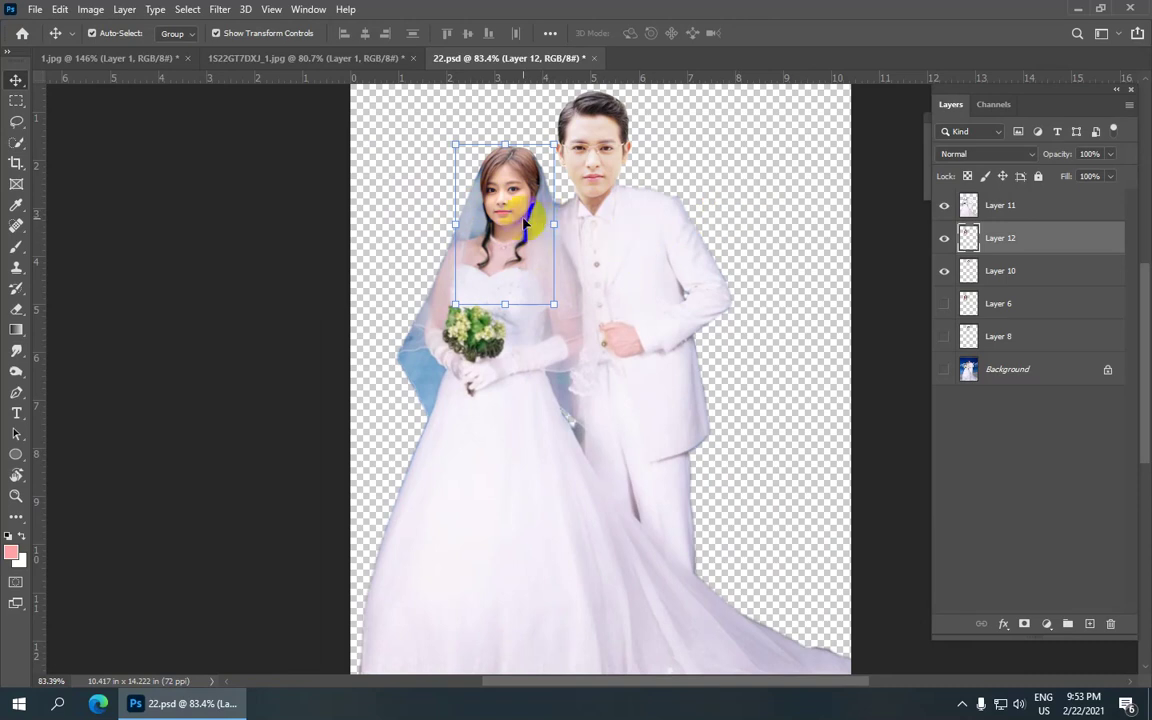
Nudge the bride's face slightly right and up with the arrow keys.
drag(524, 222, 527, 221)
key(Up)
key(Right)
key(Up)
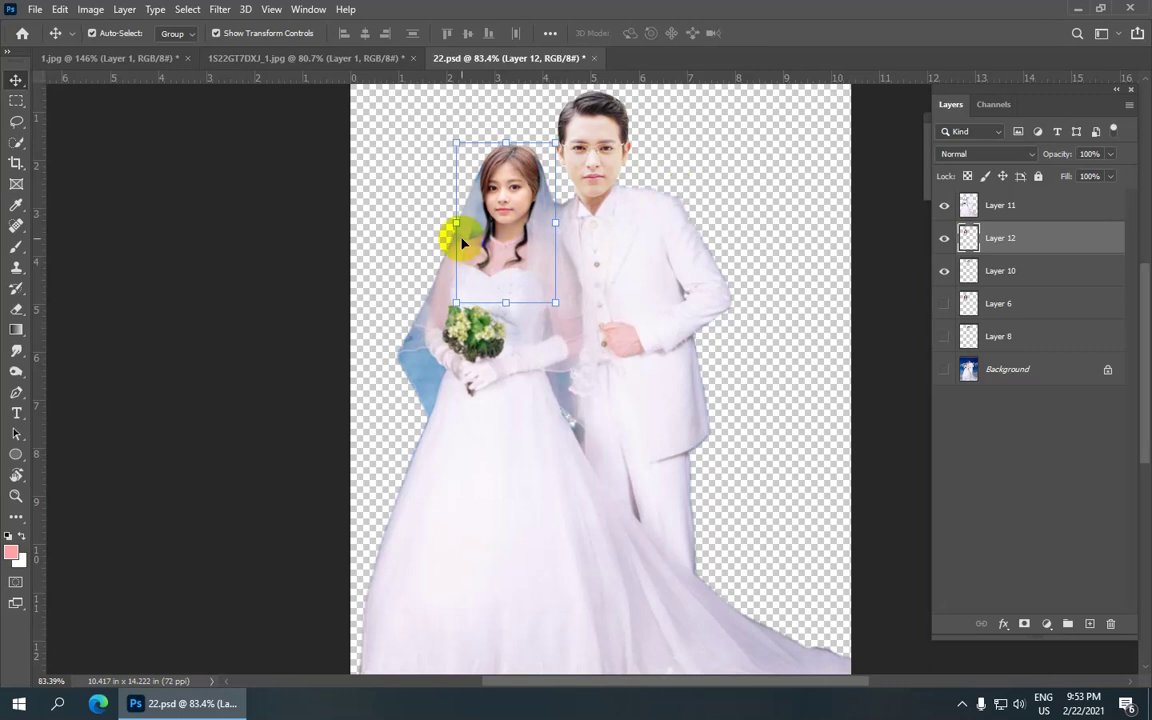
scroll(500, 212, up, 1)
scroll(500, 212, down, 3)
click(822, 200)
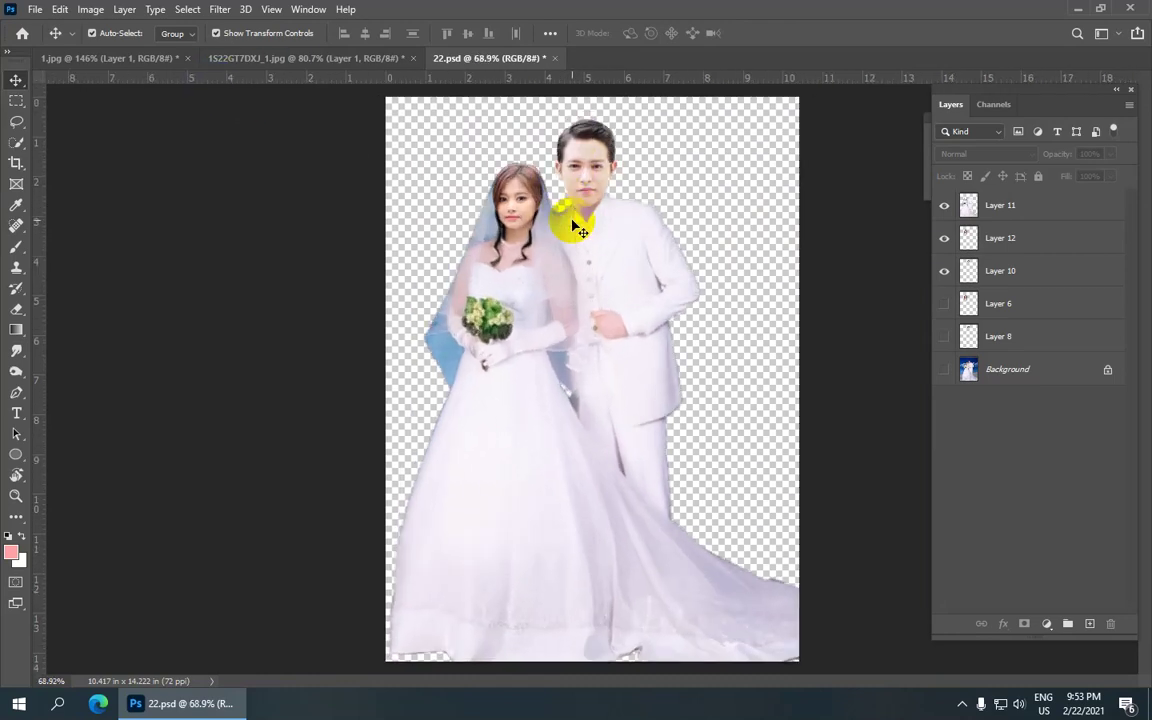
Shrink the groom's head on Layer 10 to about 95.5%, nudge it 1 px right, and commit.
click(592, 166)
drag(599, 174, 603, 183)
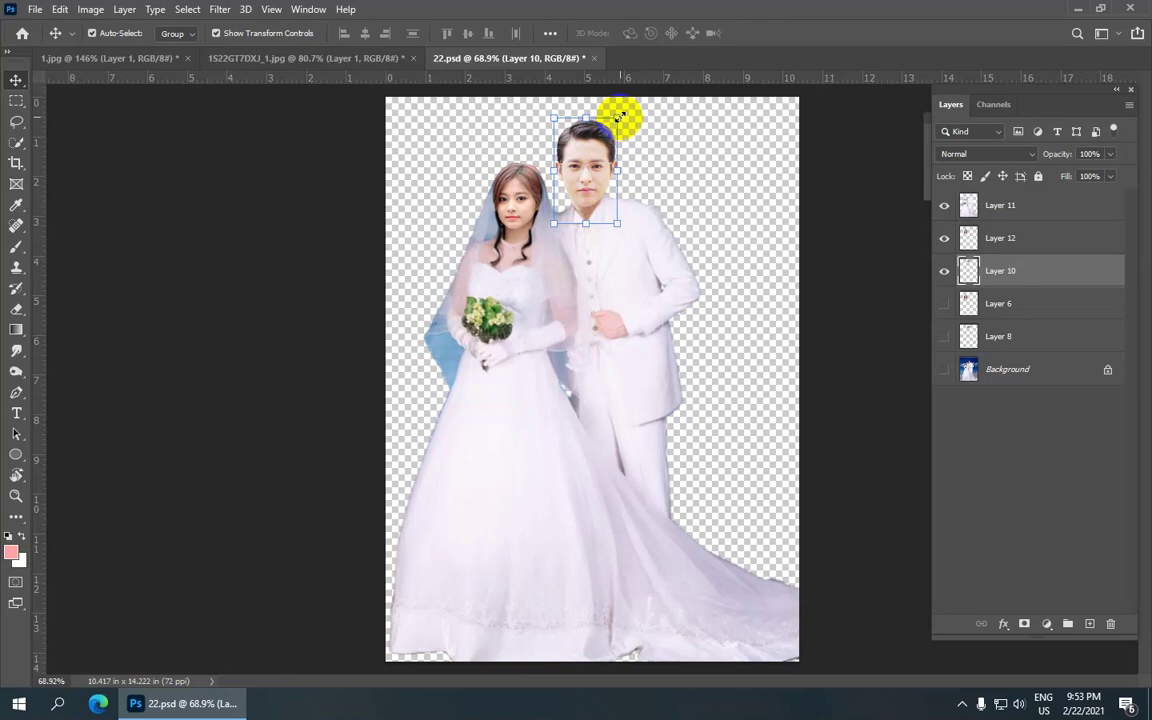
click(618, 117)
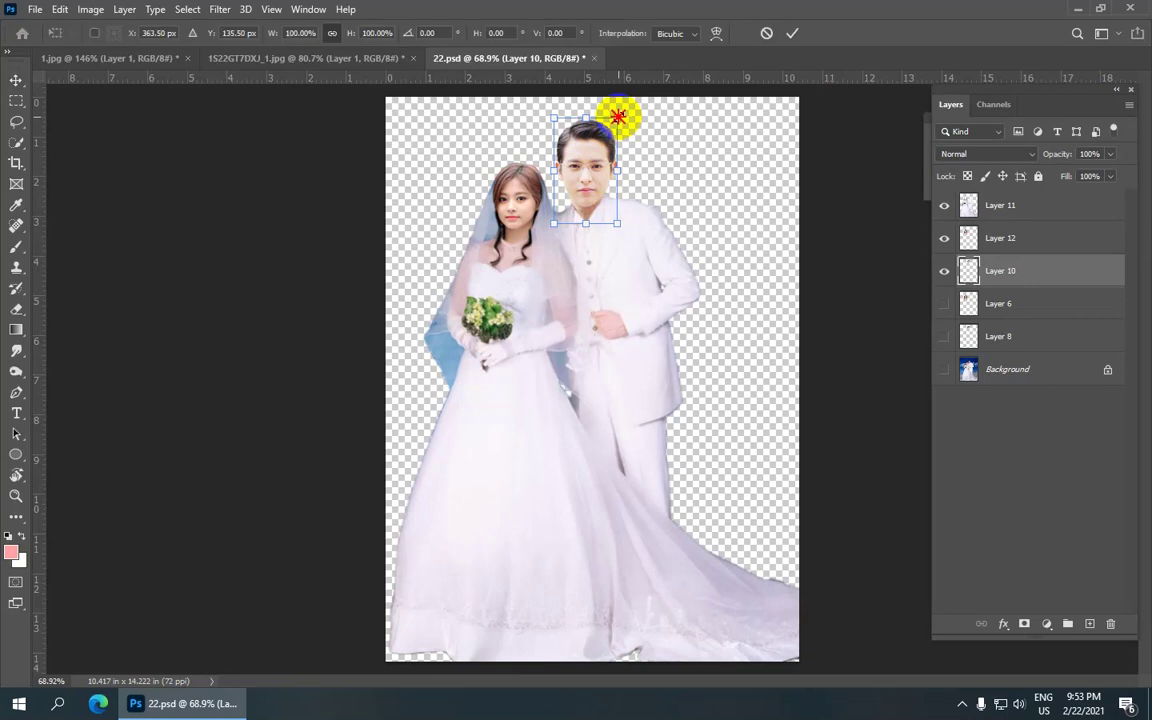
drag(616, 118, 612, 120)
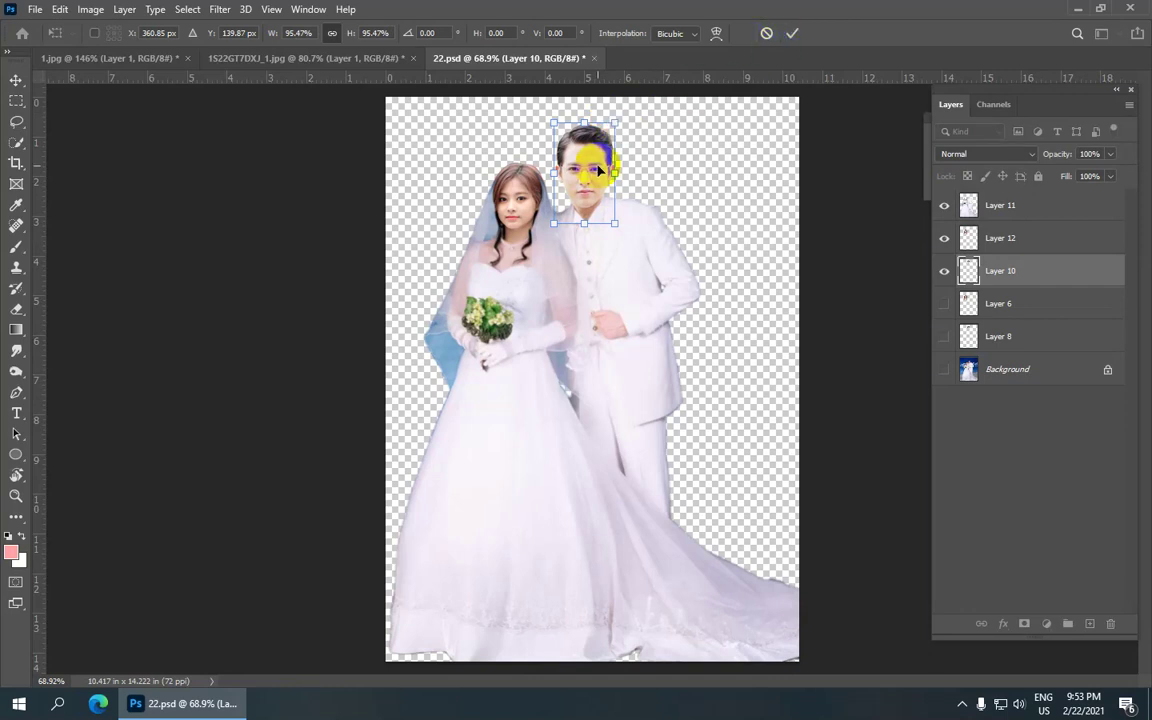
scroll(597, 180, up, 3)
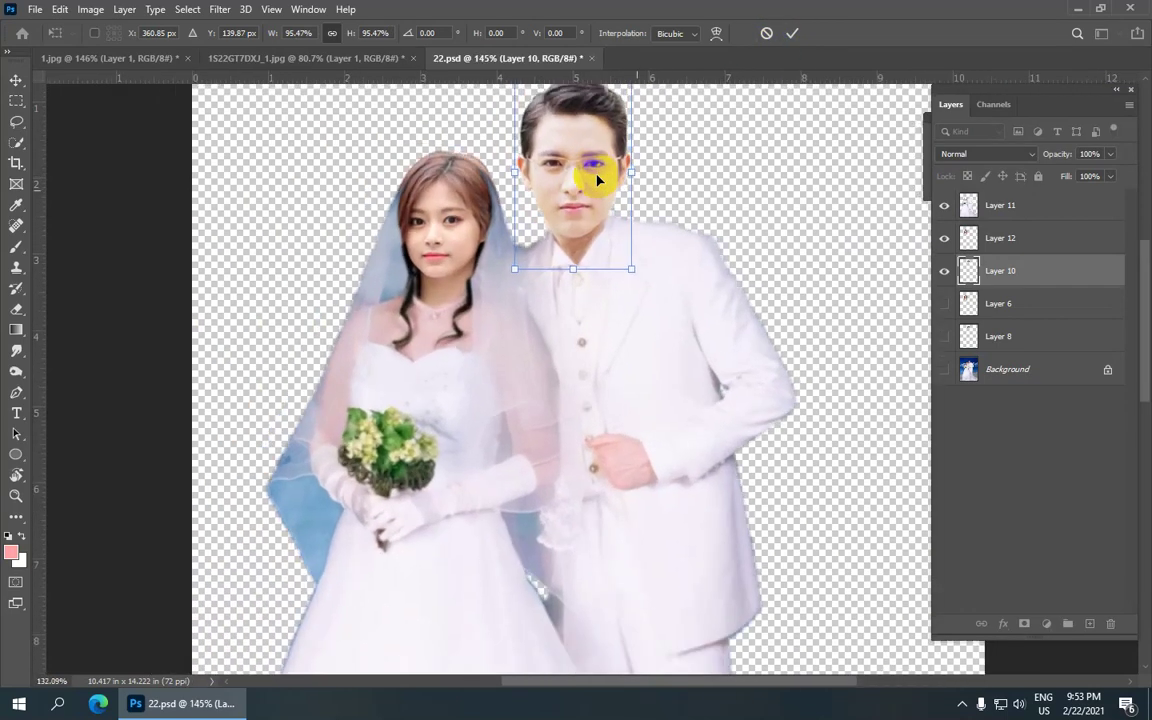
scroll(597, 180, down, 1)
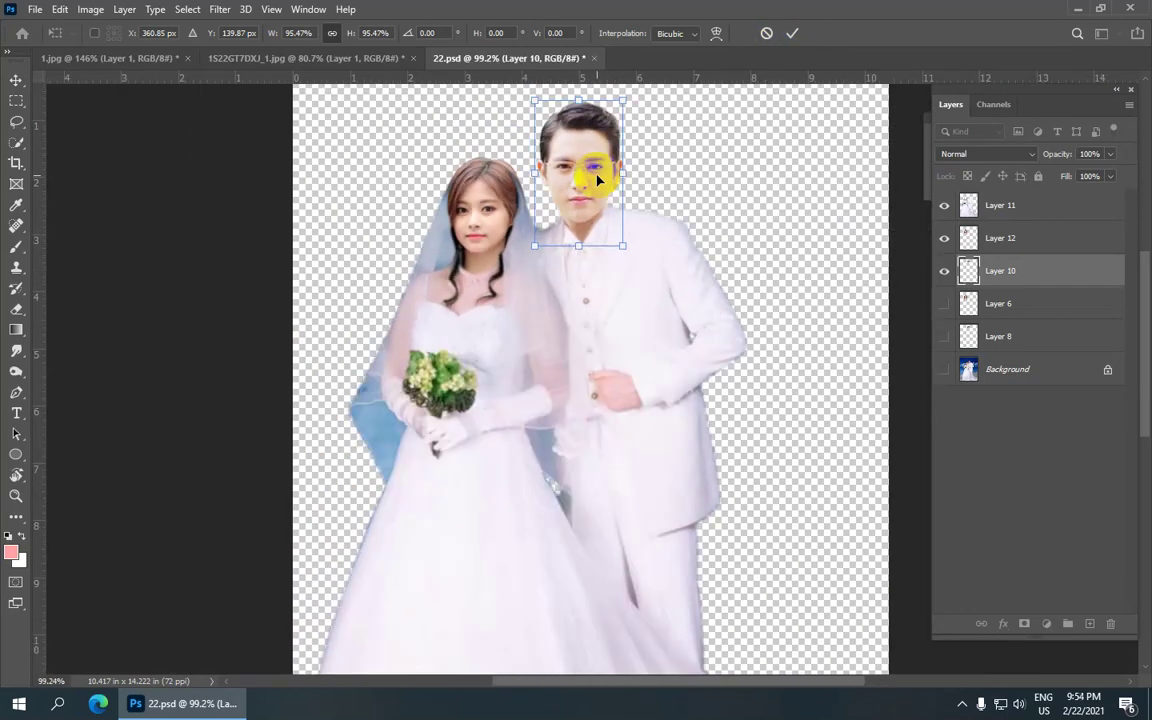
key(Right)
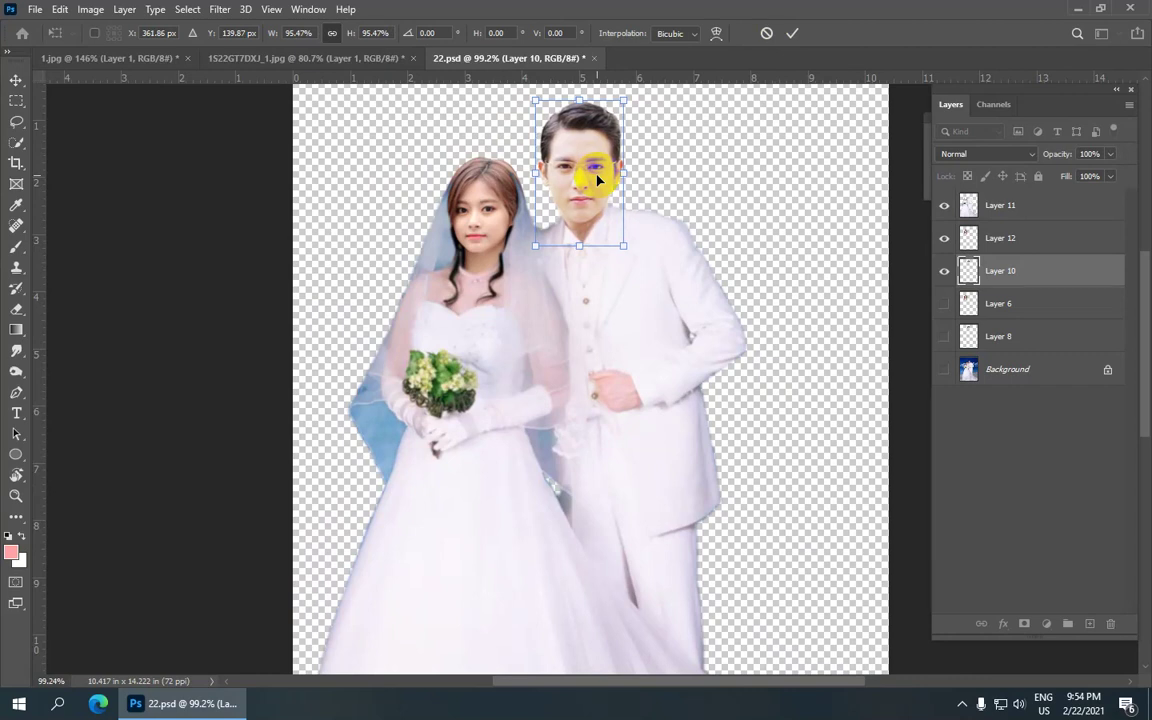
click(790, 33)
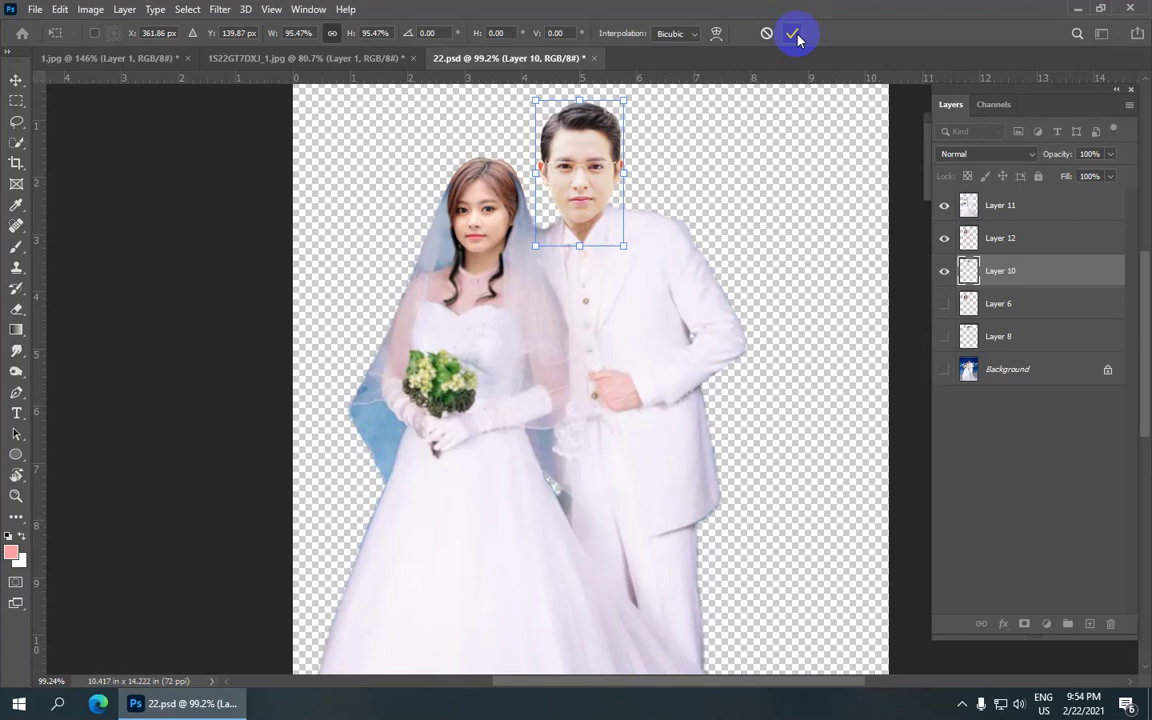
click(797, 36)
scroll(630, 175, down, 3)
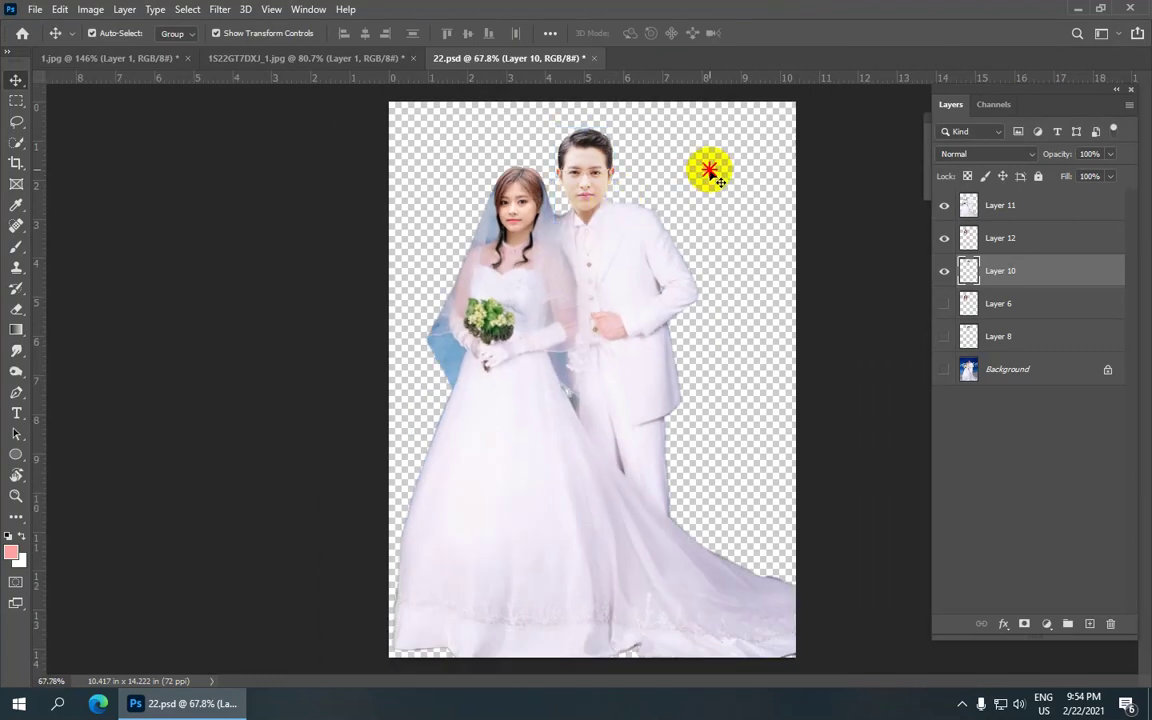
click(710, 175)
scroll(548, 226, down, 3)
scroll(566, 226, up, 2)
scroll(566, 228, up, 1)
scroll(570, 232, down, 1)
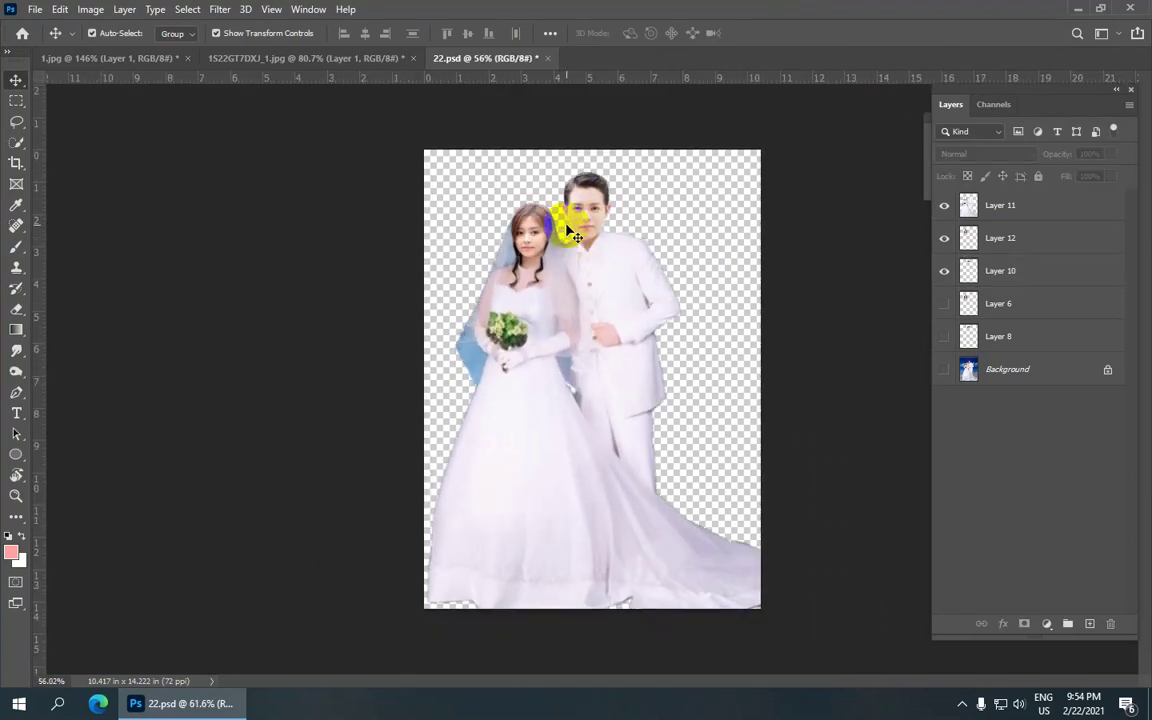
scroll(552, 250, up, 2)
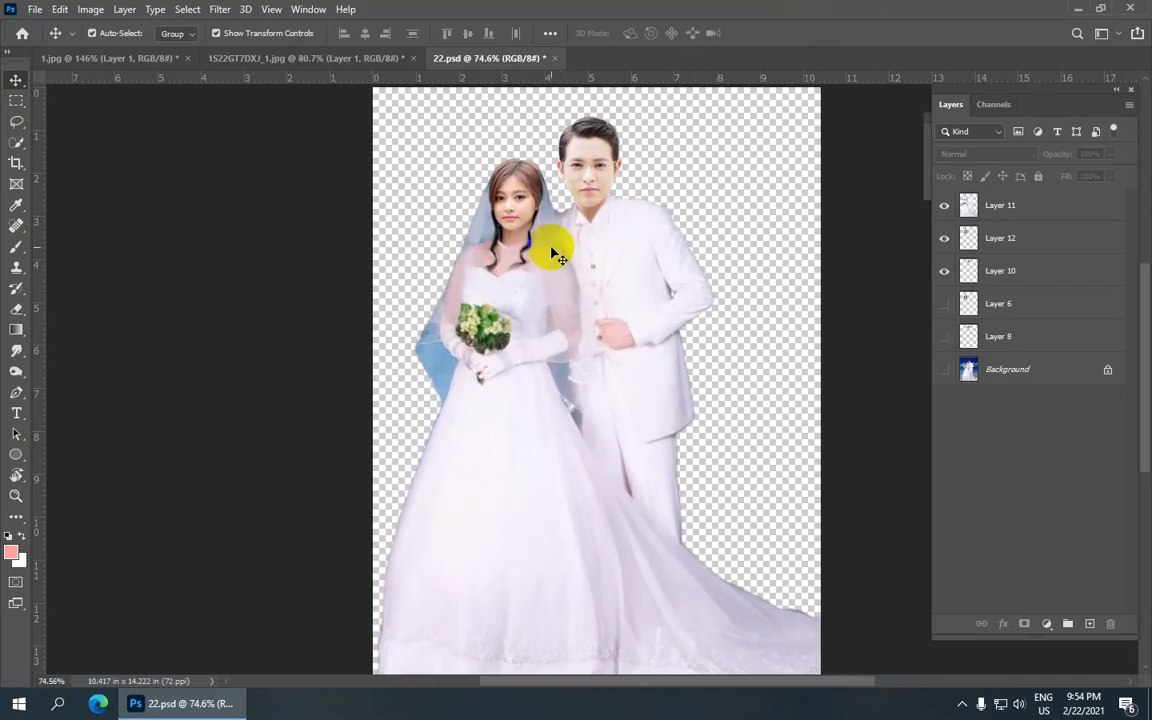
scroll(555, 275, down, 1)
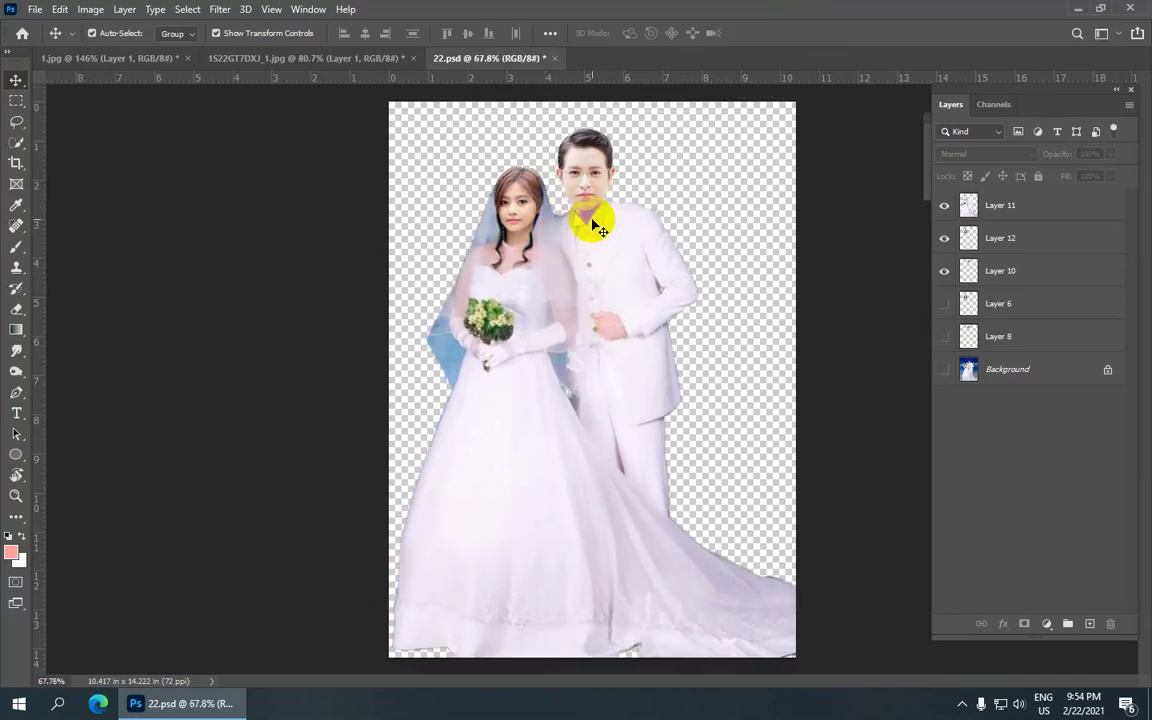